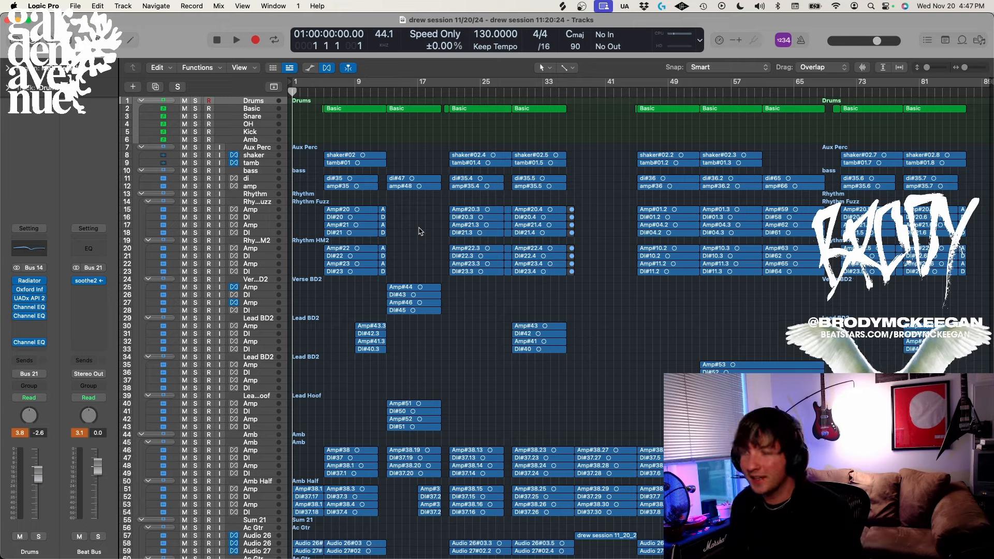
- Save the project and briefly show the mixer before returning to the full track arrangement
key(super+s)
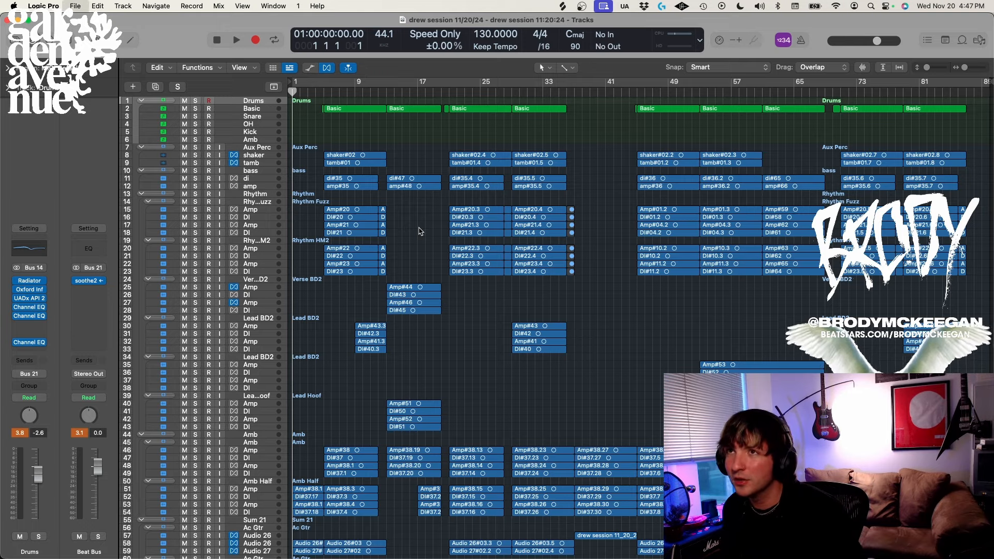
key(x)
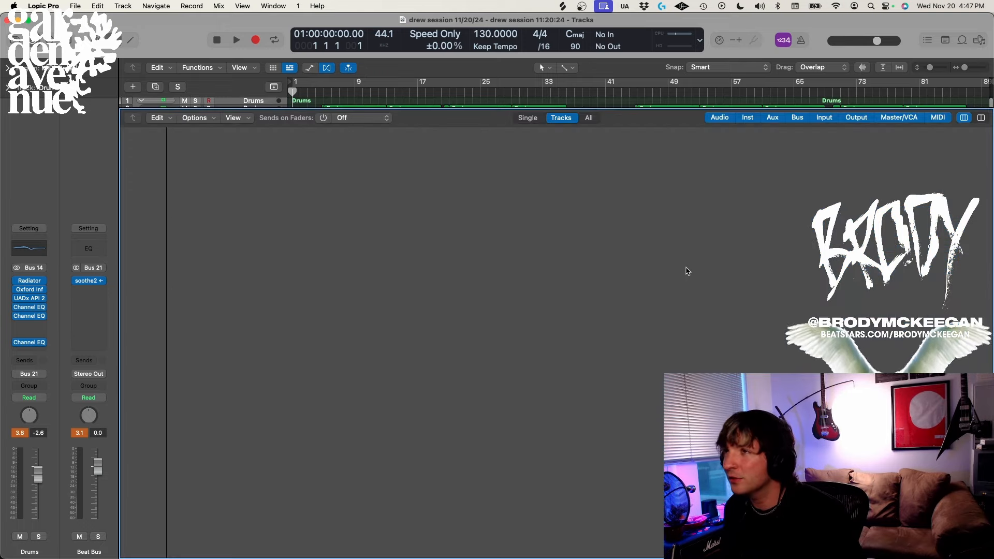
key(x)
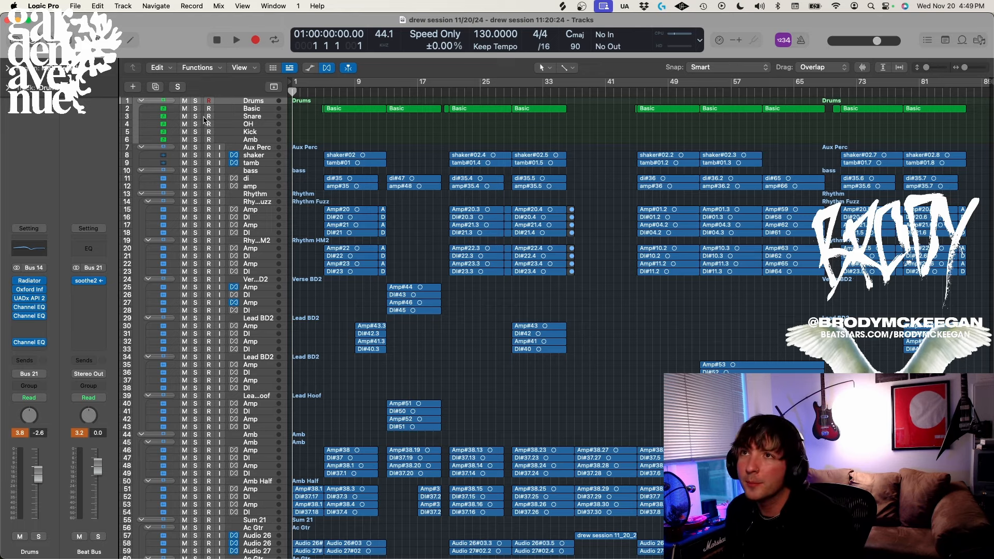
- Solo the Drums stack and play it back from about bar 5
click(329, 91)
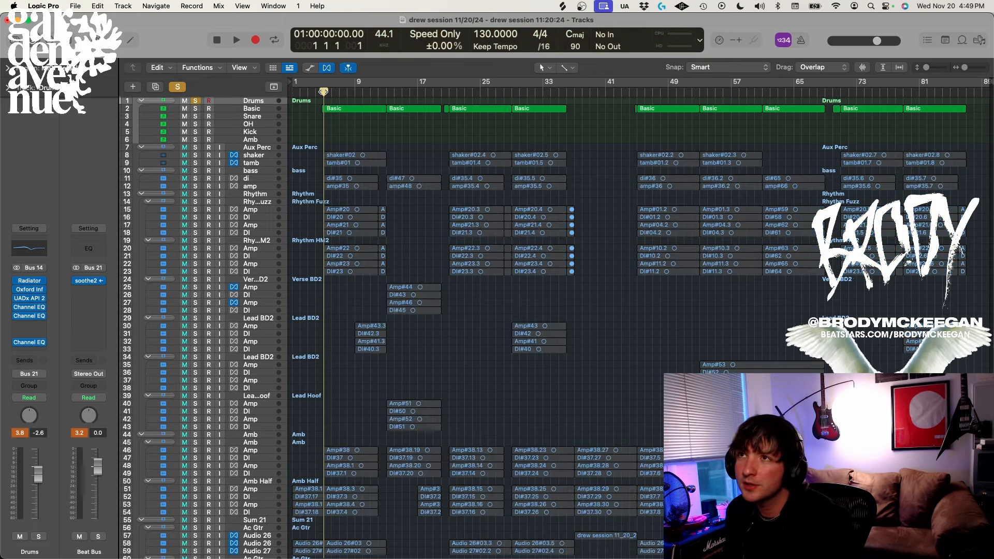
key(s)
key(space)
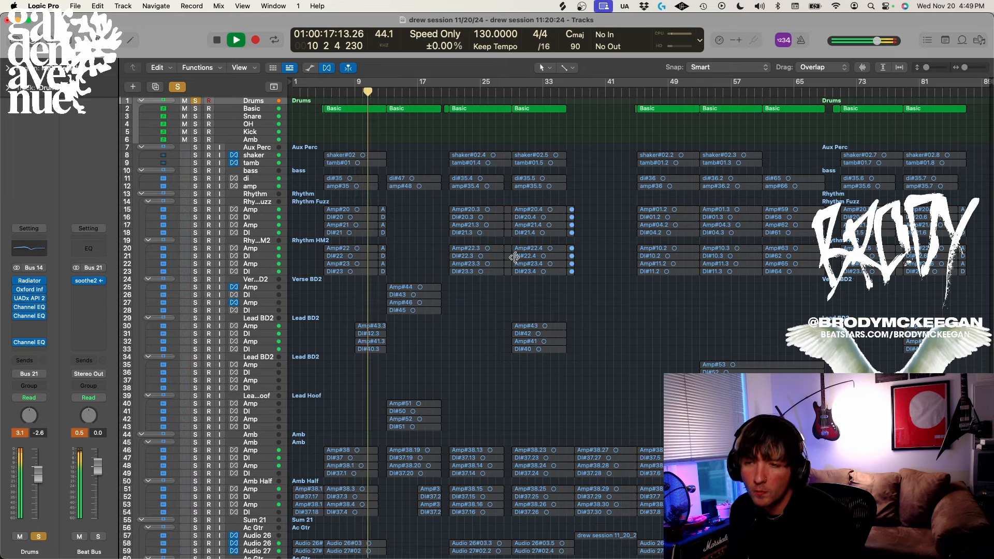
key(space)
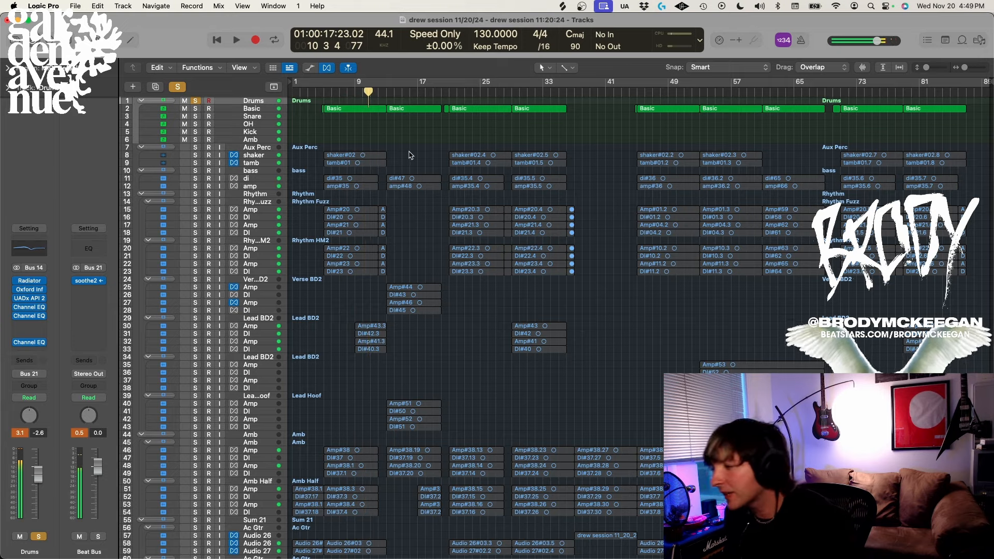
- Audition the snare and rack toms of the EZdrummer 3 kit on the Basic channel and view the instrument's internal mixer
key(x)
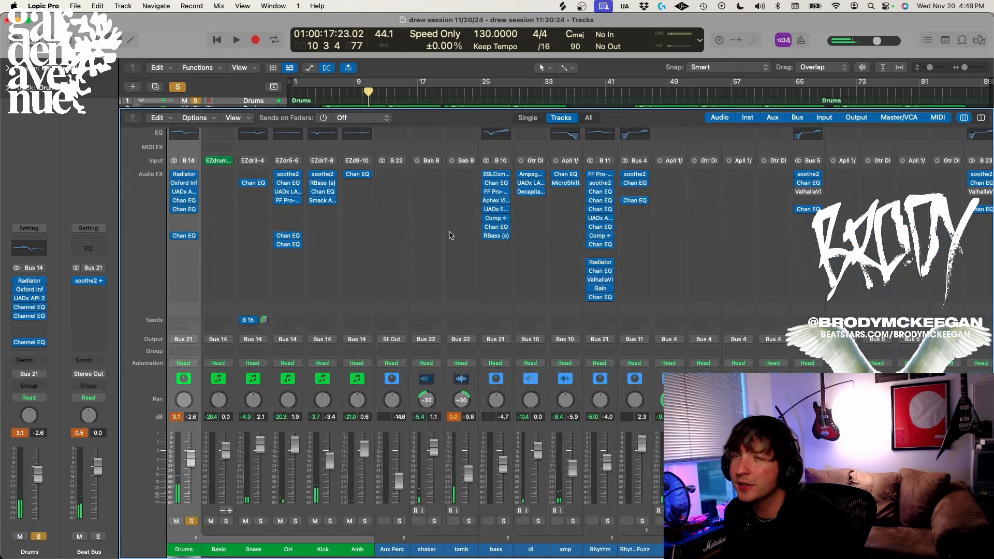
click(217, 161)
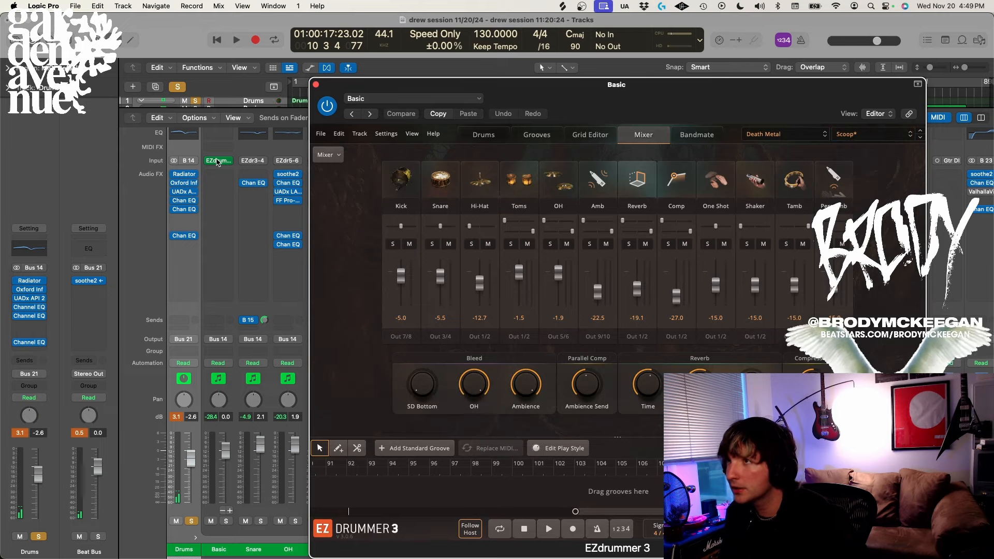
click(484, 136)
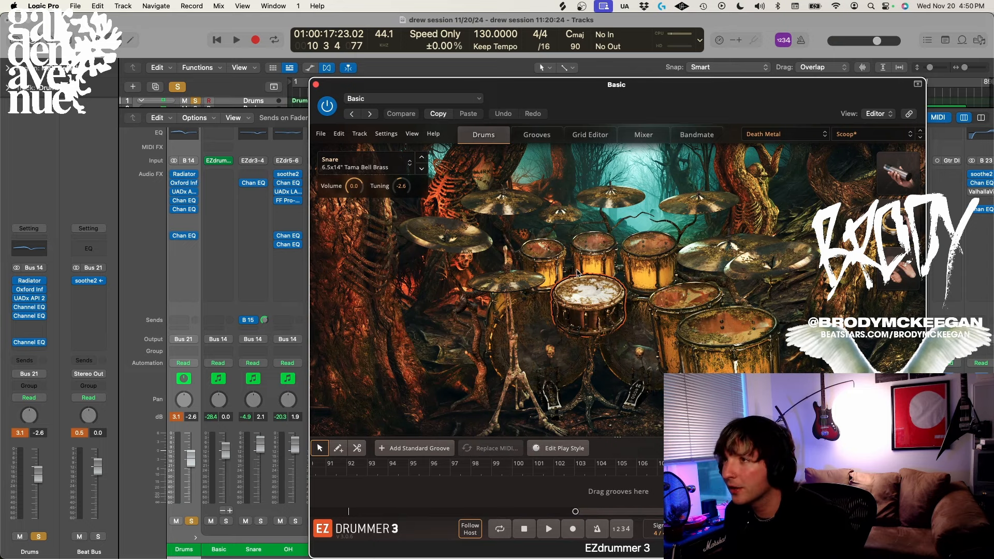
click(589, 296)
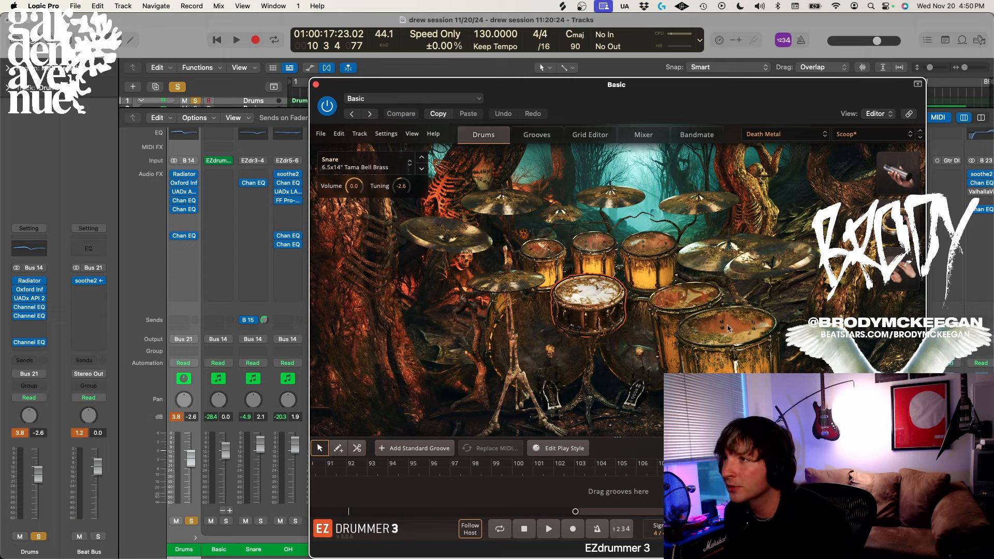
click(647, 262)
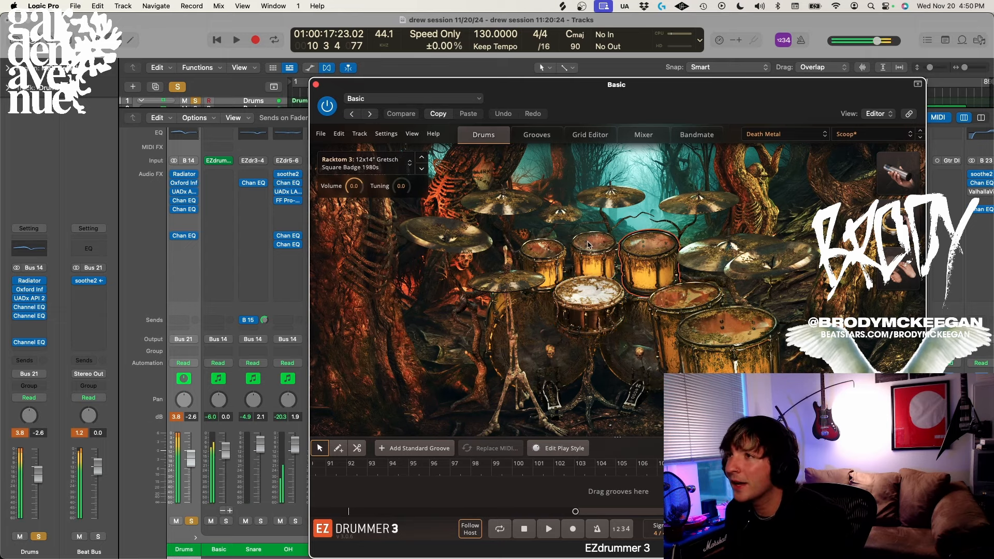
click(588, 245)
click(550, 249)
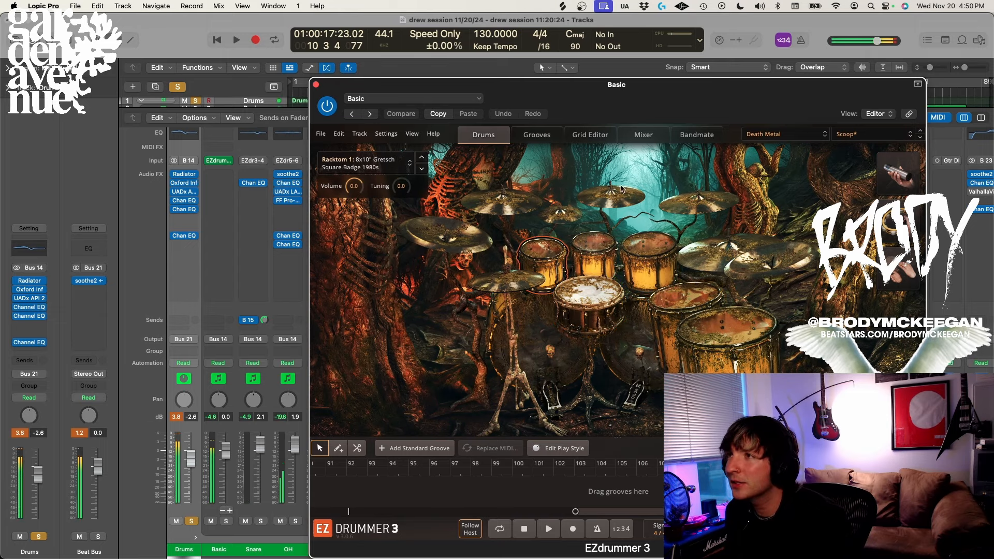
click(637, 135)
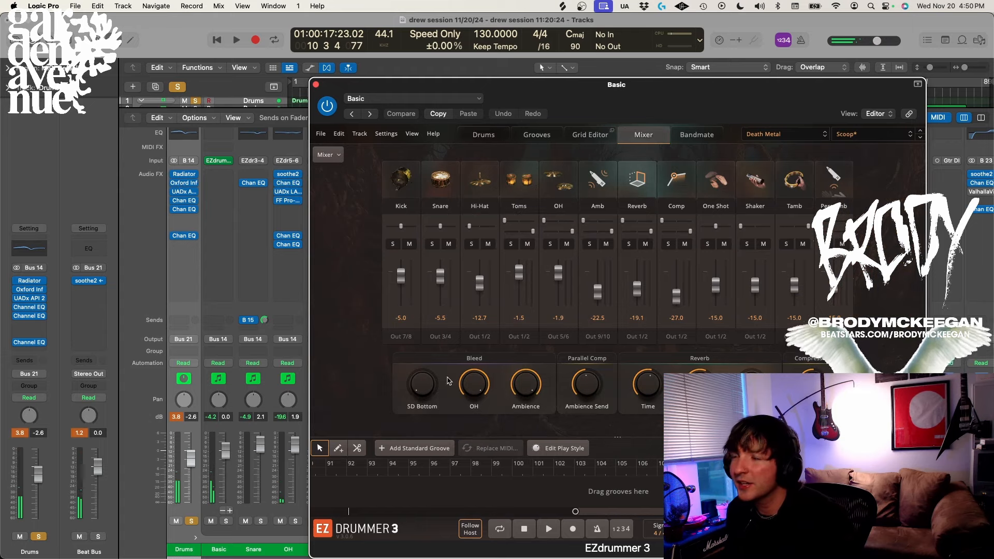
click(316, 85)
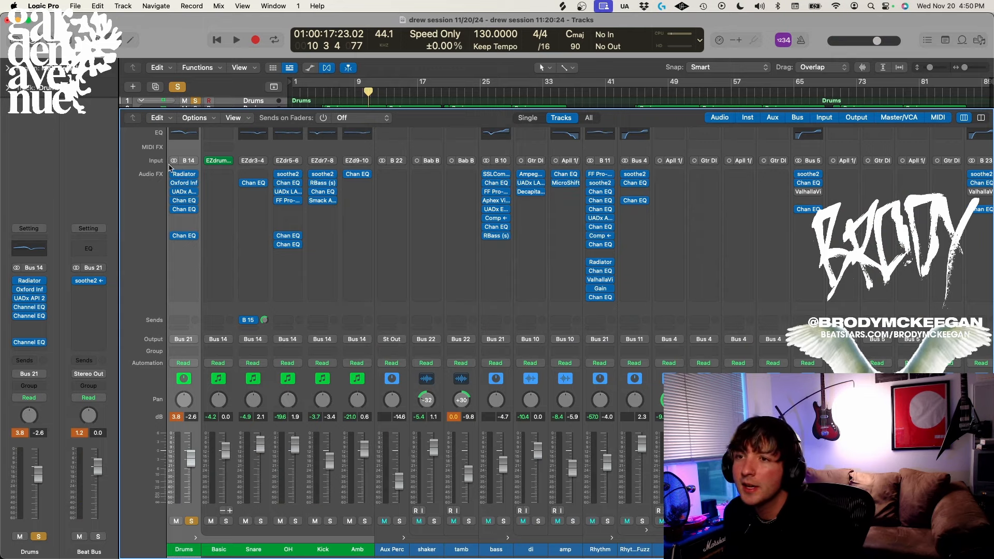
- Bypass all plug-ins and the send on the channels from Drums to Amb, and play the unprocessed kit from about bar 5
shift+click(355, 546)
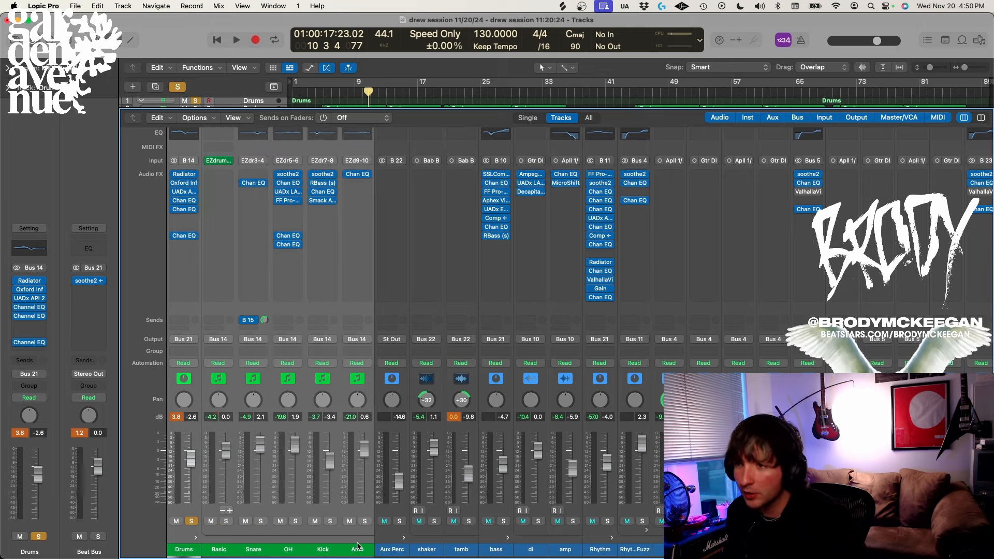
drag(174, 174, 176, 248)
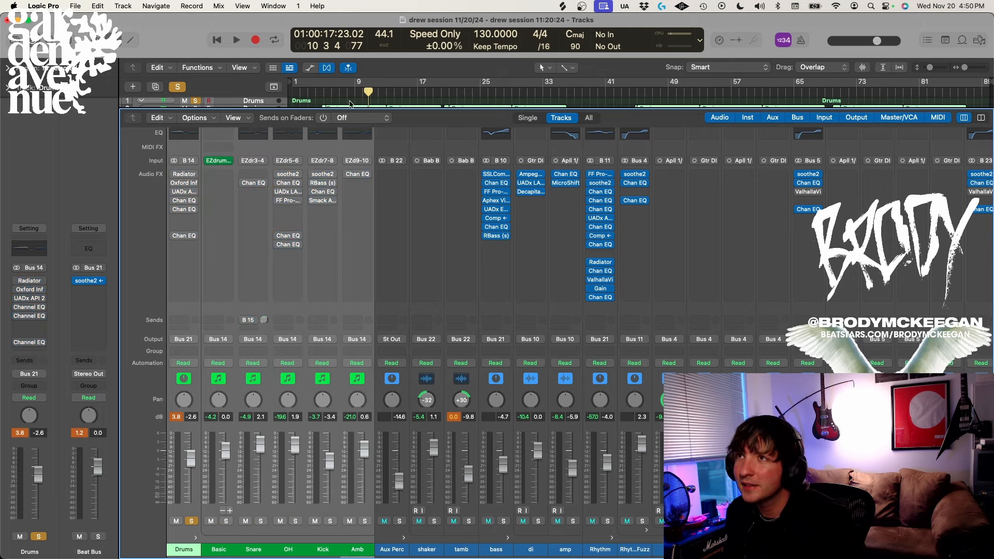
click(326, 95)
key(space)
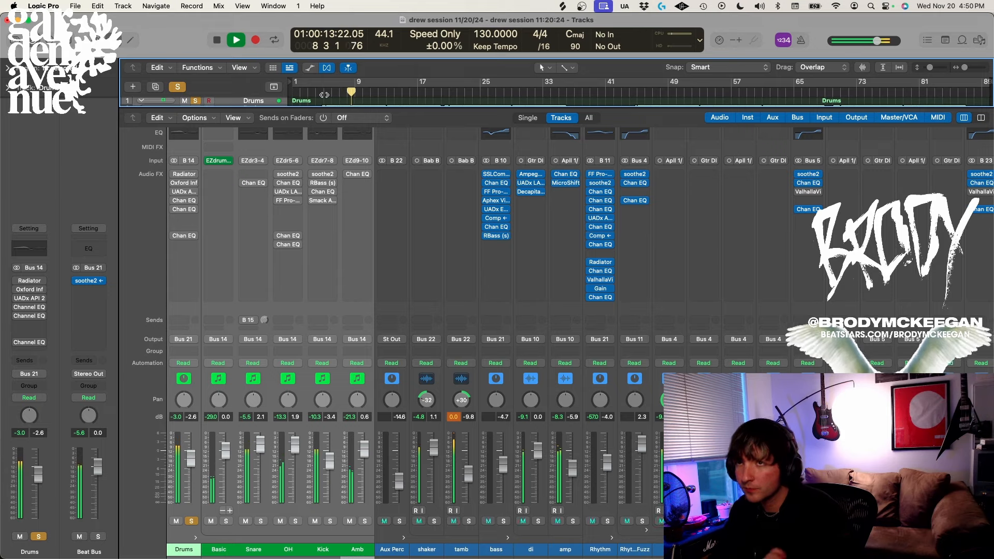
key(space)
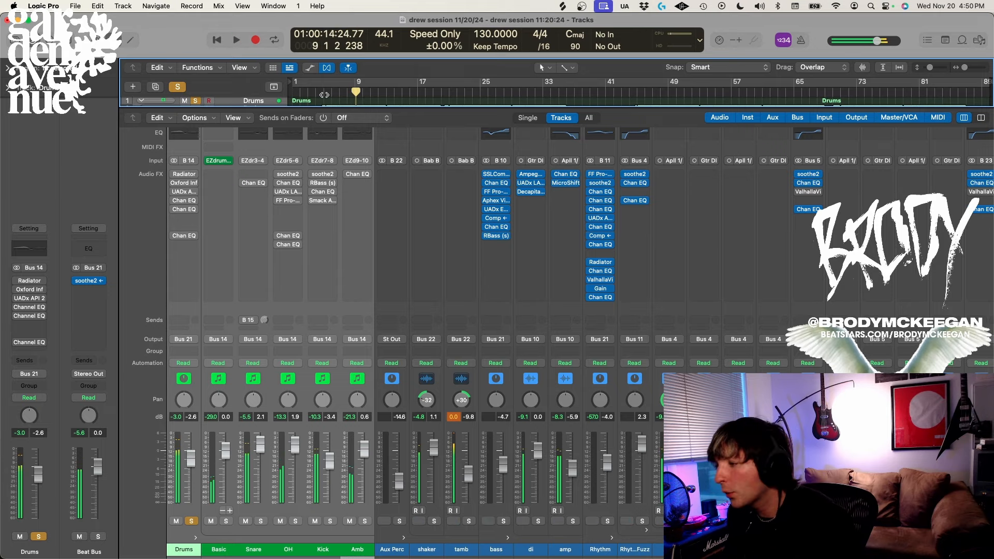
- Deselect the group of drum channels and turn soothe2 back on for the Kick channel
click(321, 549)
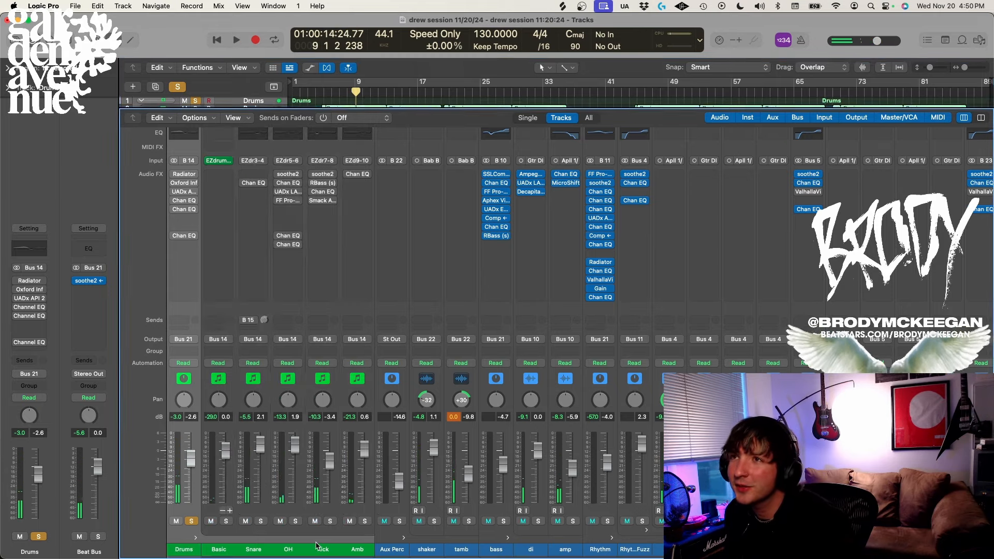
click(322, 174)
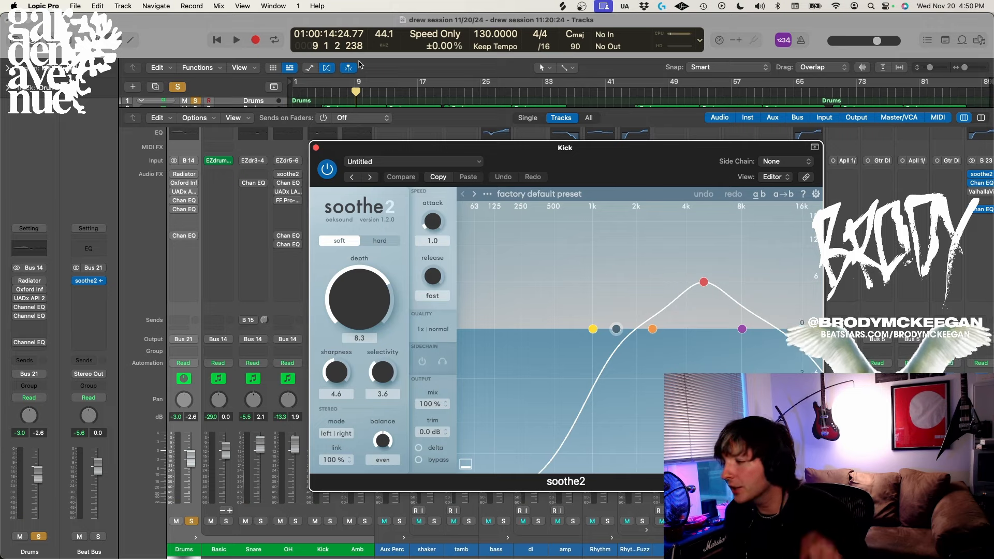
click(315, 148)
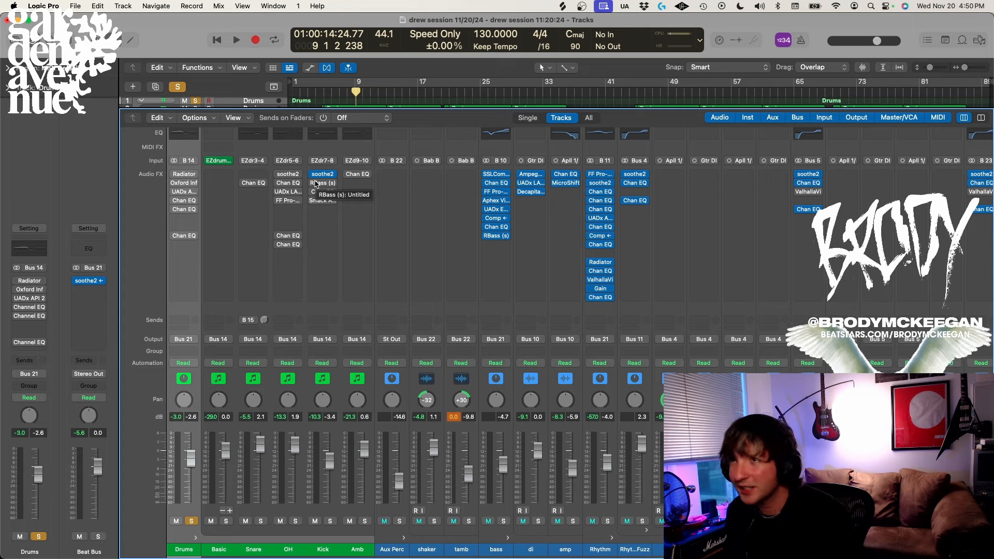
- Open RBass on the Kick channel, and loop playback from about bar 5 to bar 14 with Kick soloed instead of Drums
click(322, 184)
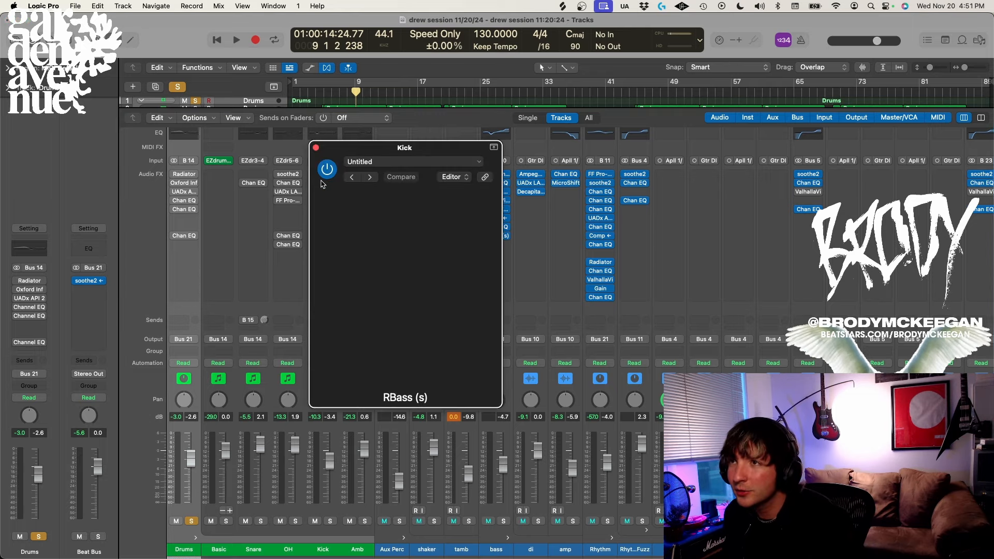
click(329, 523)
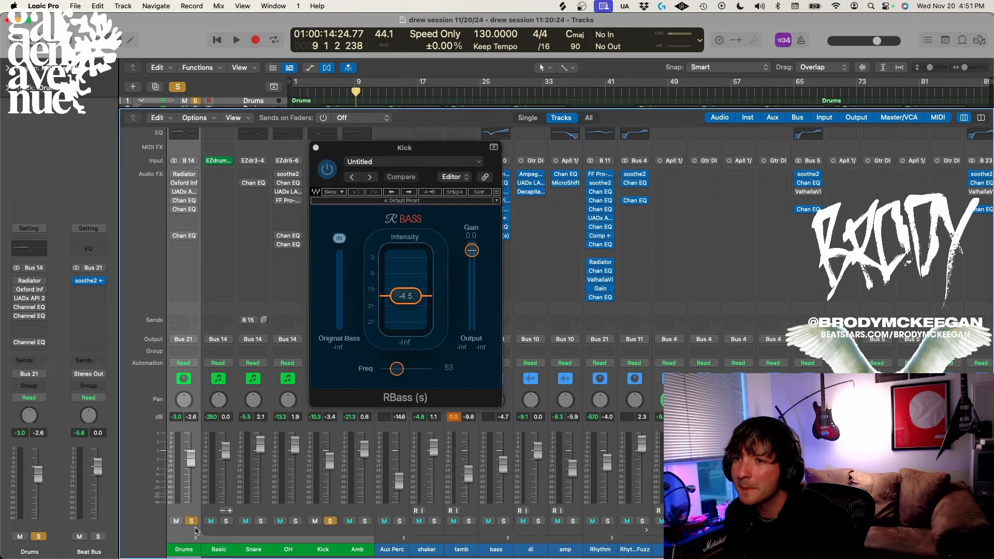
click(193, 522)
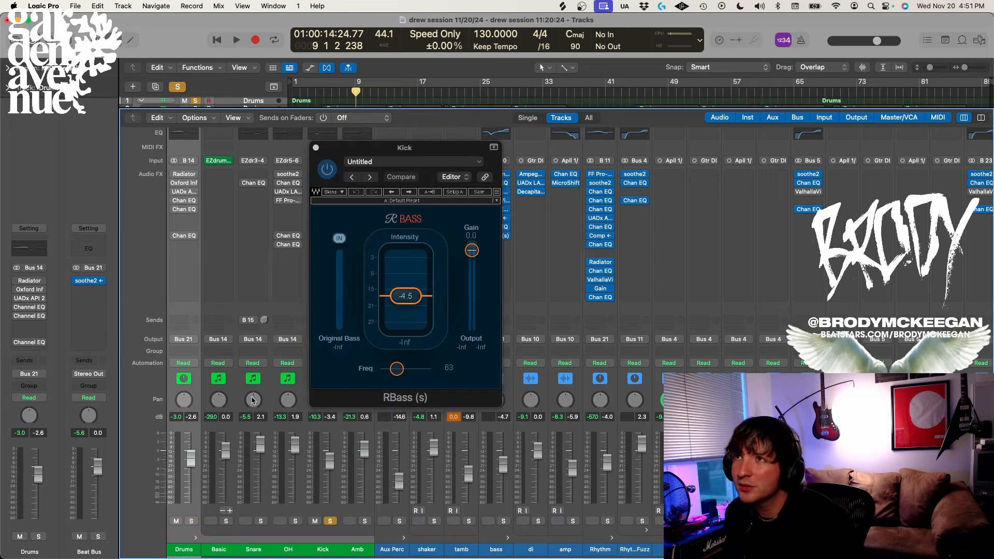
click(325, 85)
drag(325, 84, 394, 85)
key(space)
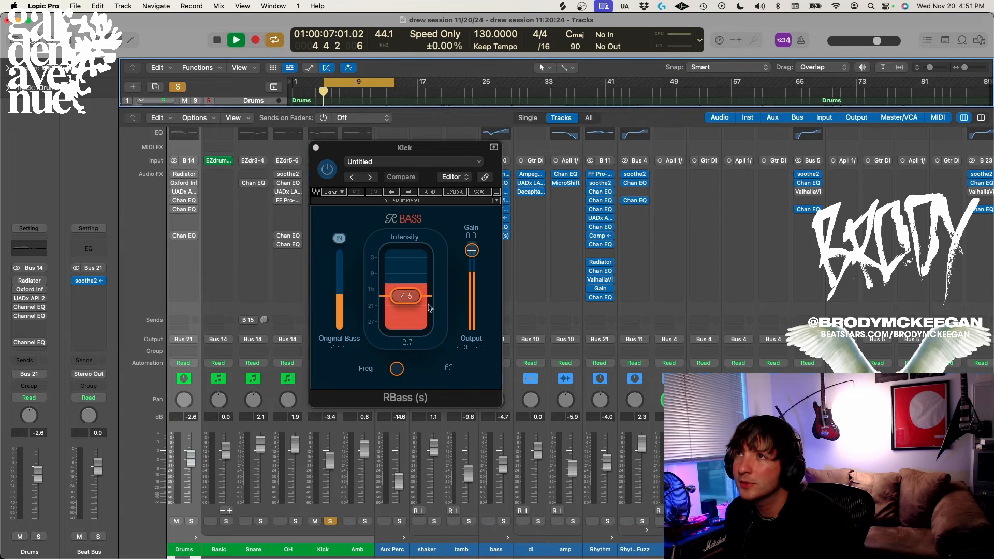
- Turn RBass and the Channel EQ back on for the Kick channel while the loop plays
click(324, 173)
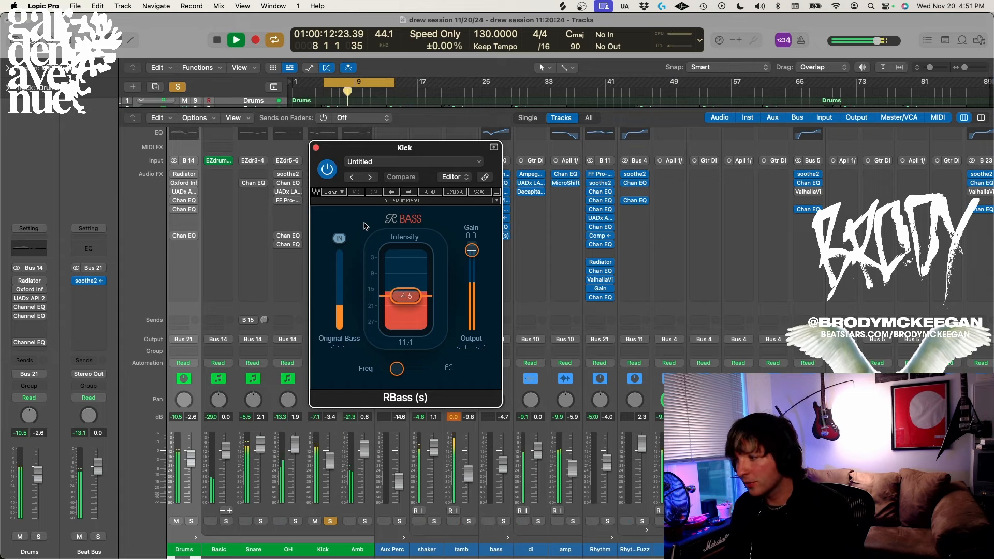
click(316, 148)
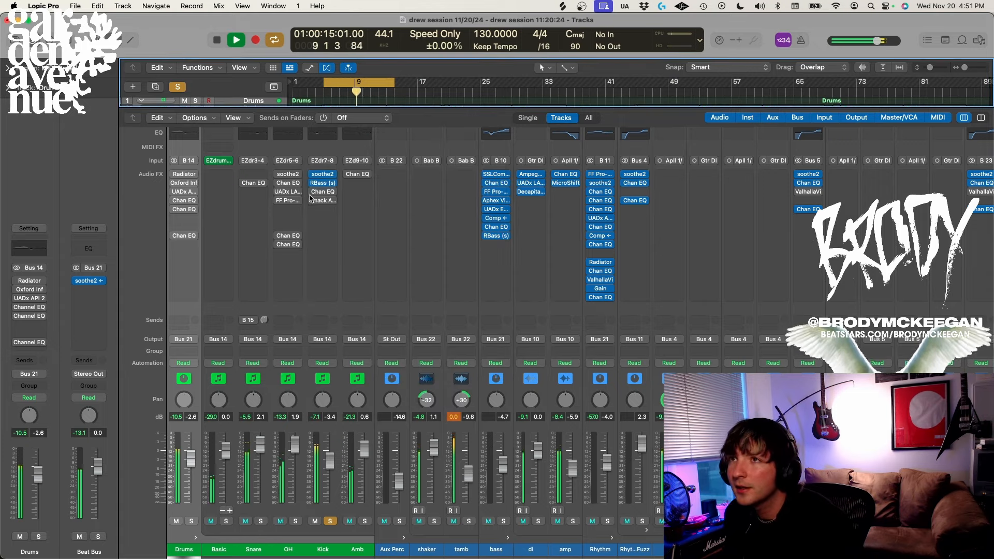
click(323, 192)
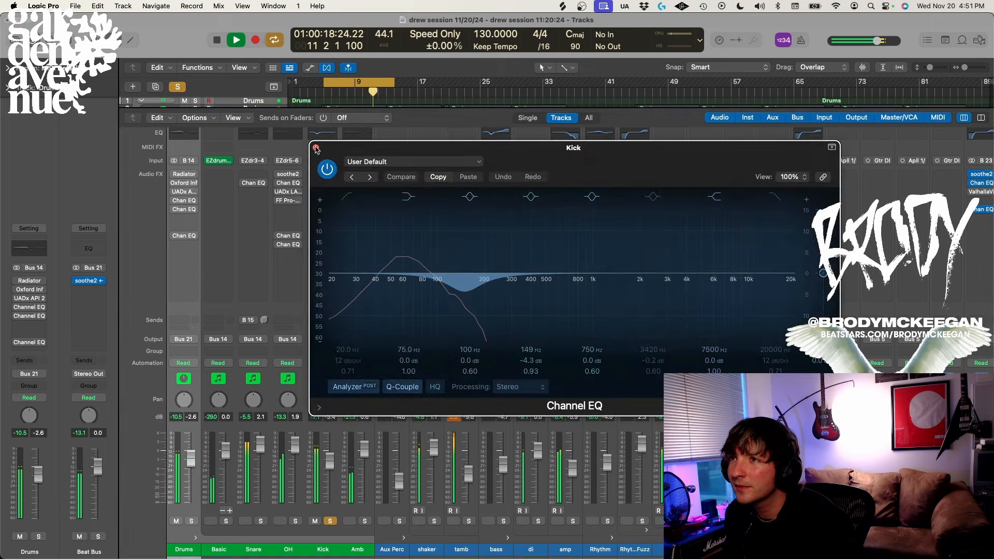
click(316, 148)
- Turn Smack Attack back on for the Kick channel and compare the looped kick with and without it
click(318, 201)
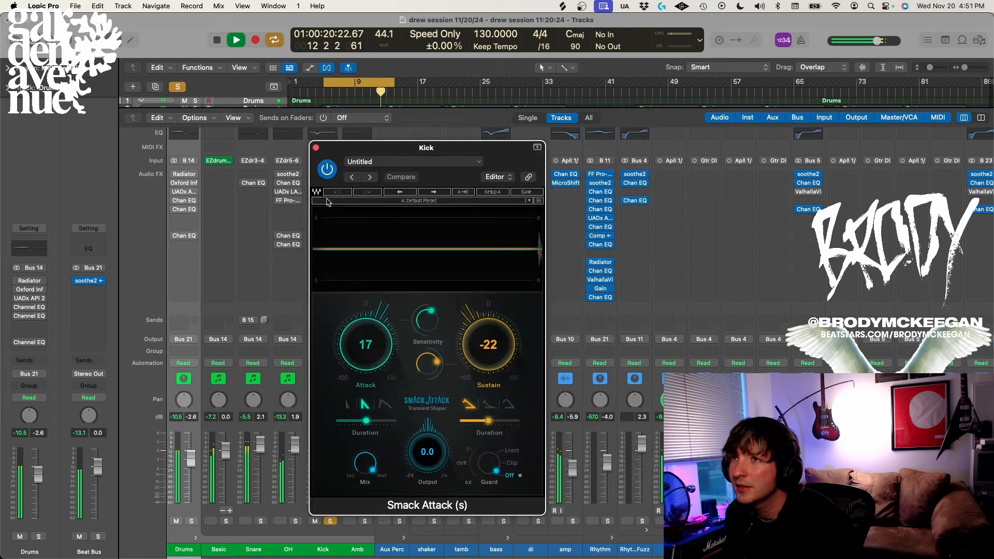
key(space)
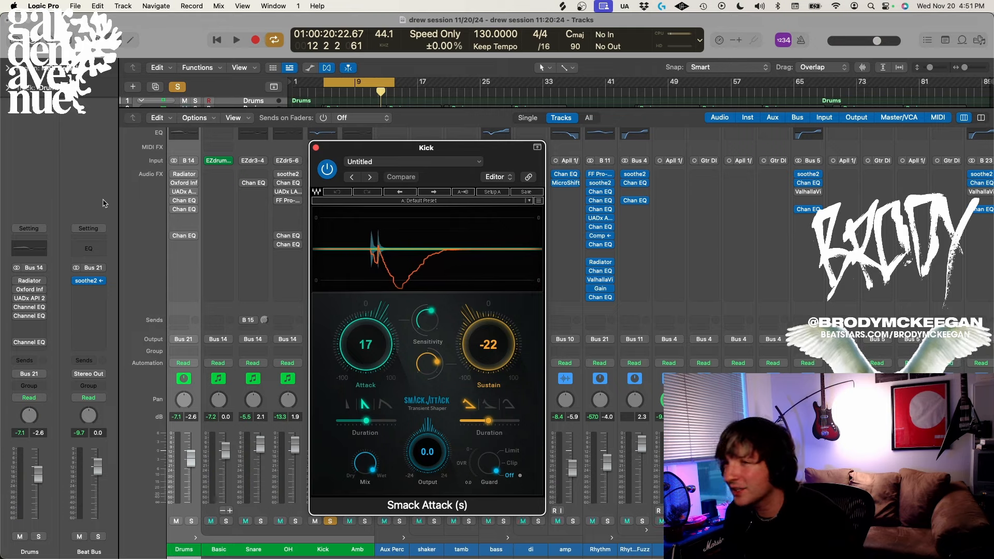
key(space)
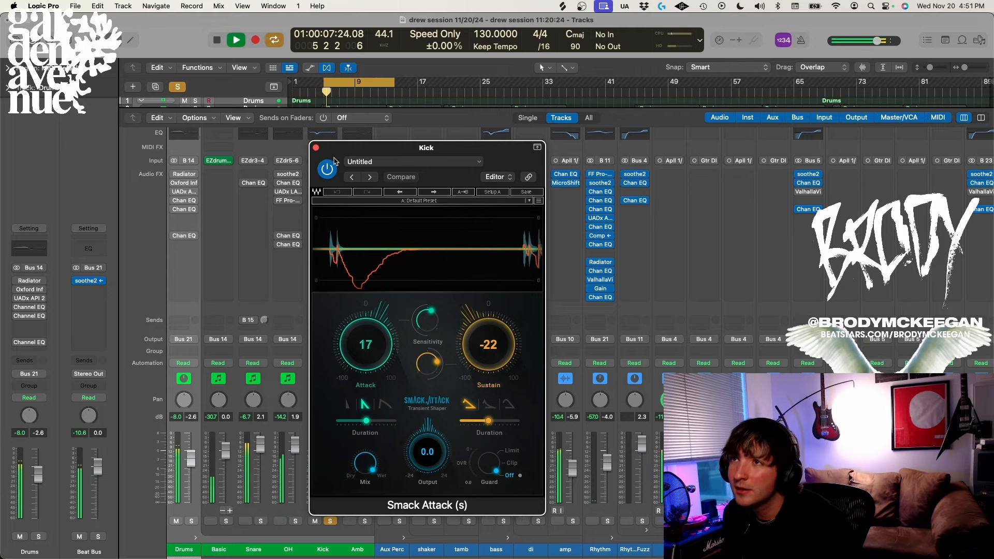
click(326, 170)
click(327, 172)
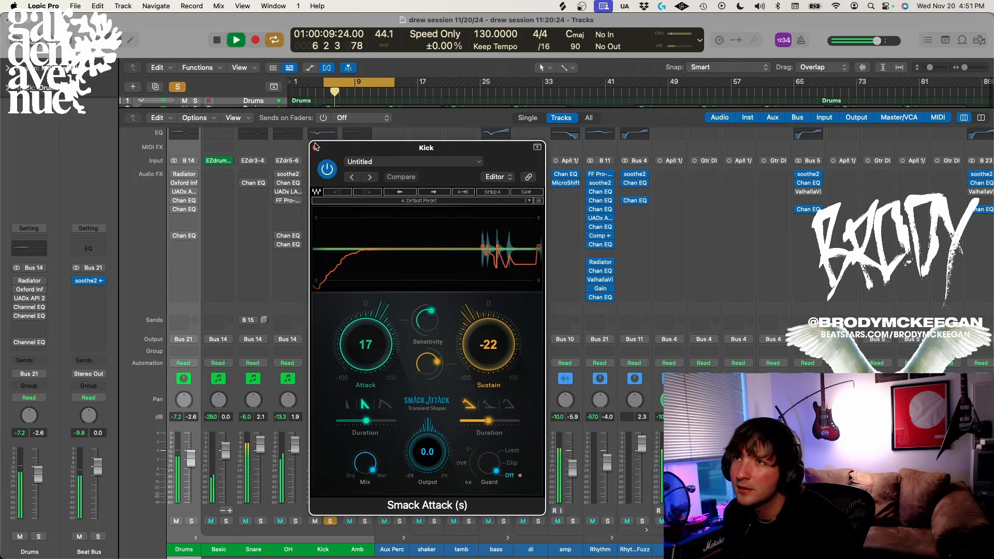
click(316, 149)
- Stop playback and solo the OH channel in place of Kick
key(space)
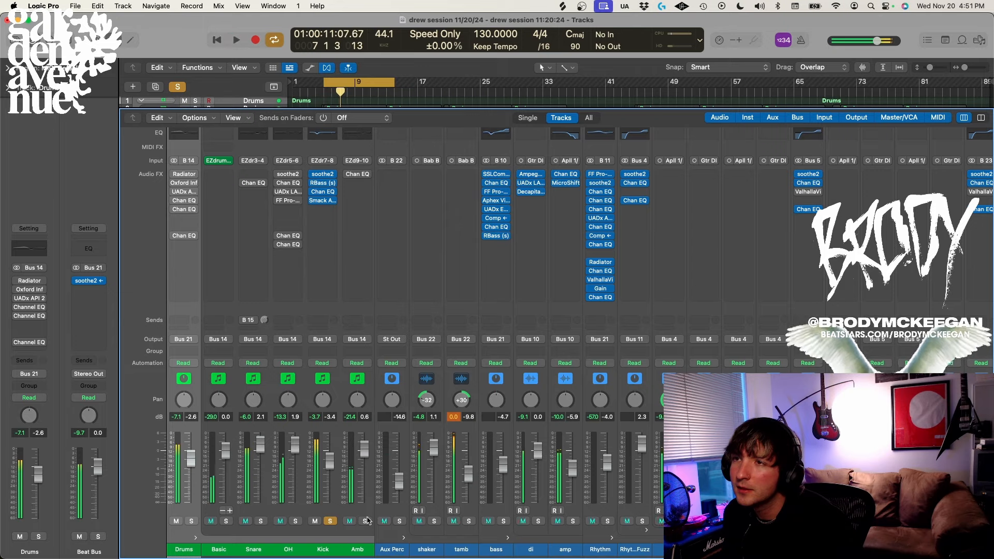
click(295, 521)
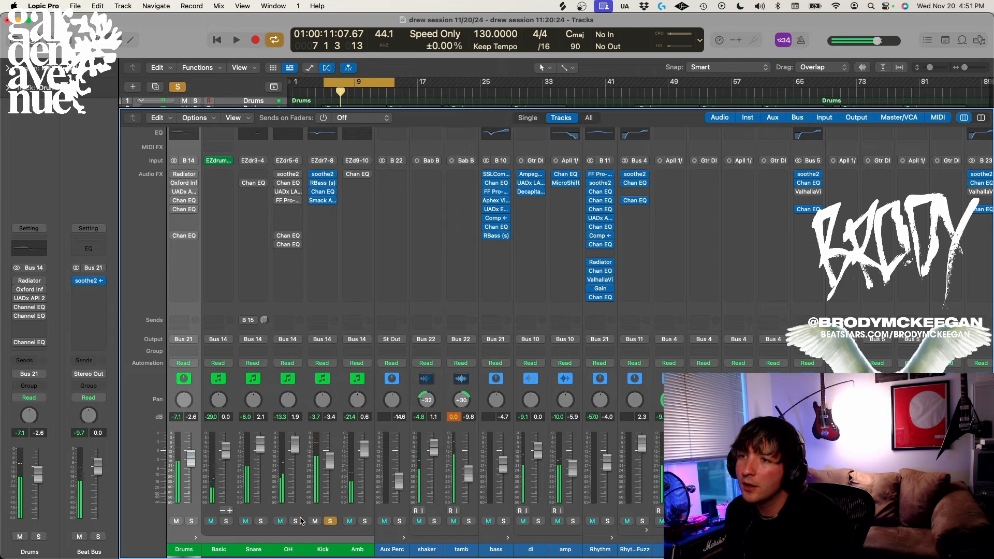
click(329, 521)
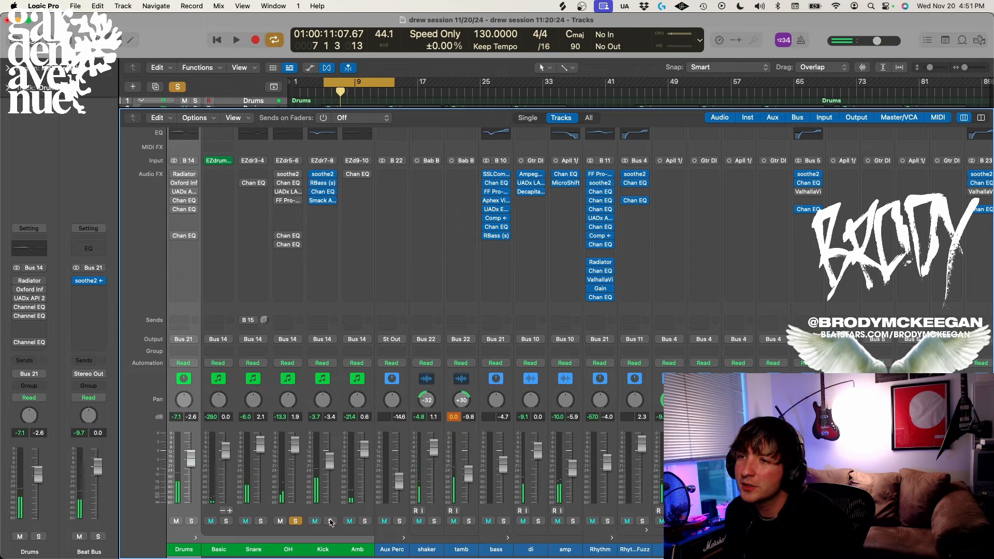
- Loop the soloed OH channel and turn its soothe2 and first Channel EQ back on
key(space)
click(287, 175)
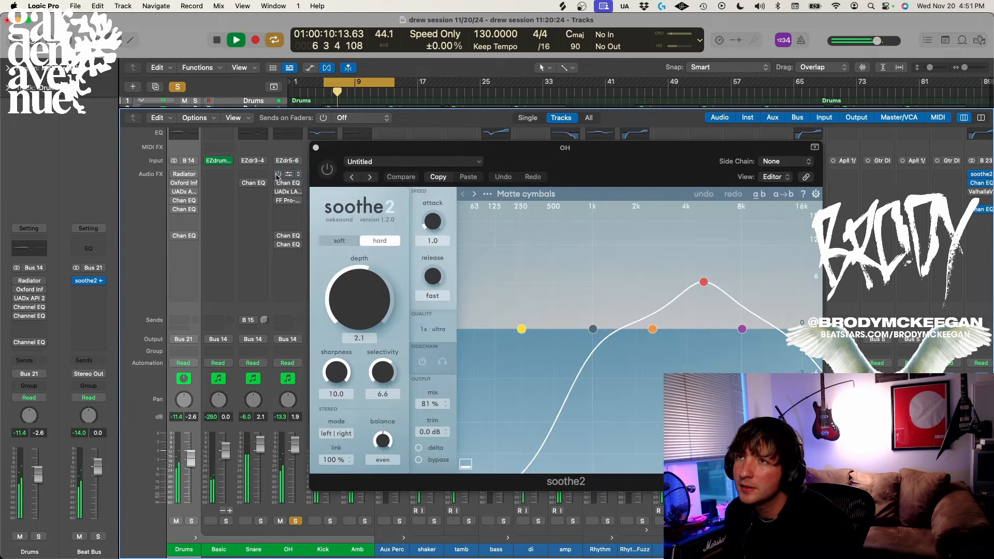
click(316, 148)
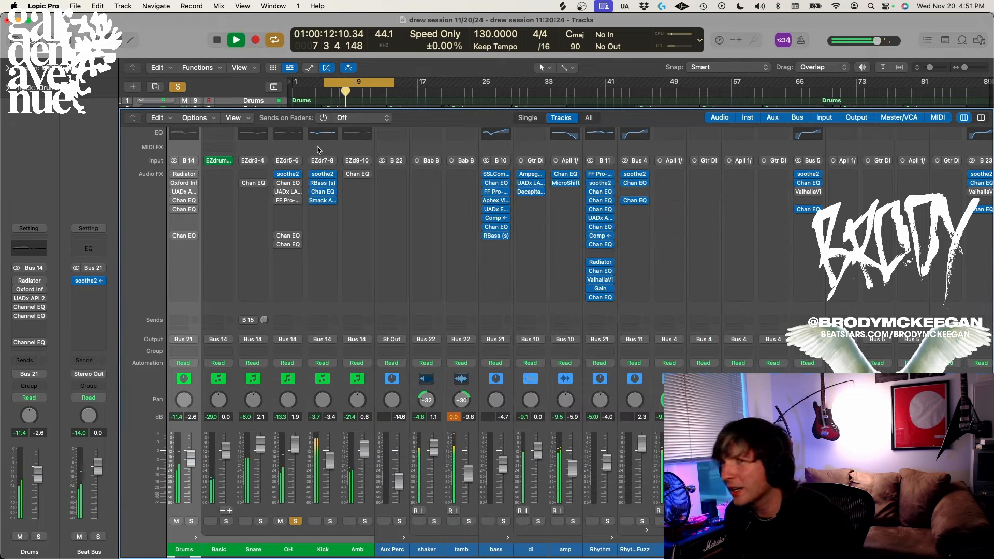
click(289, 184)
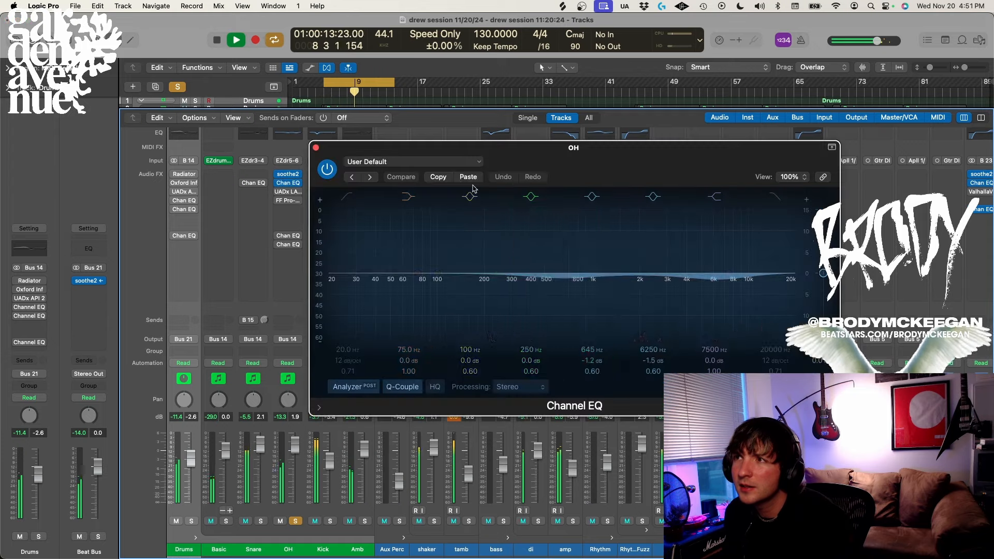
click(316, 148)
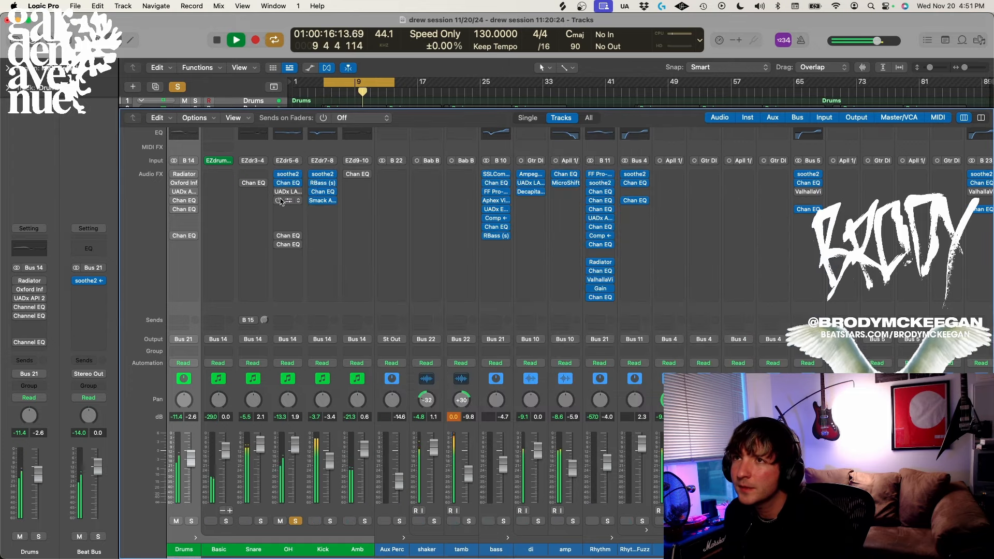
- Turn the UADx LA-3A Compressor back on for the OH channel and listen to the looped overheads through it
click(298, 191)
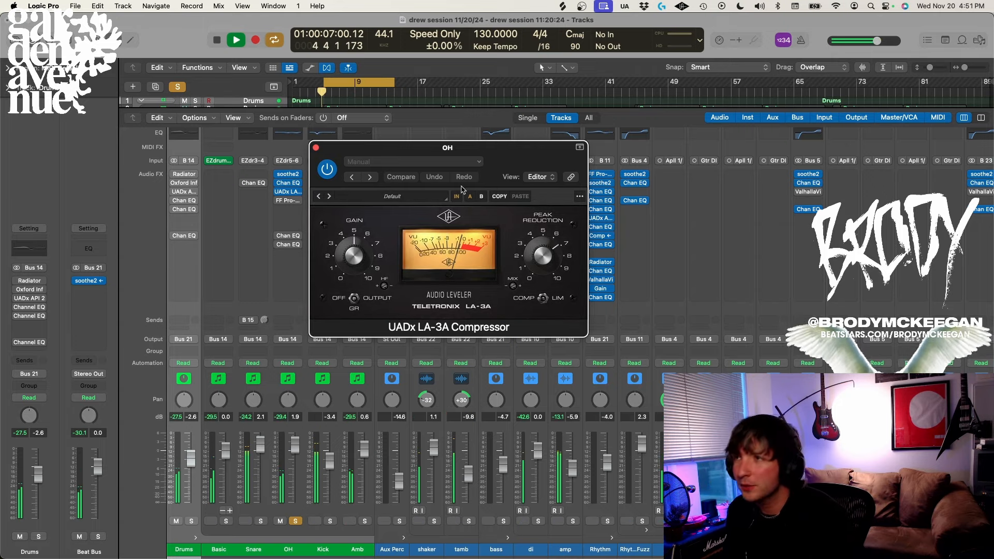
key(space)
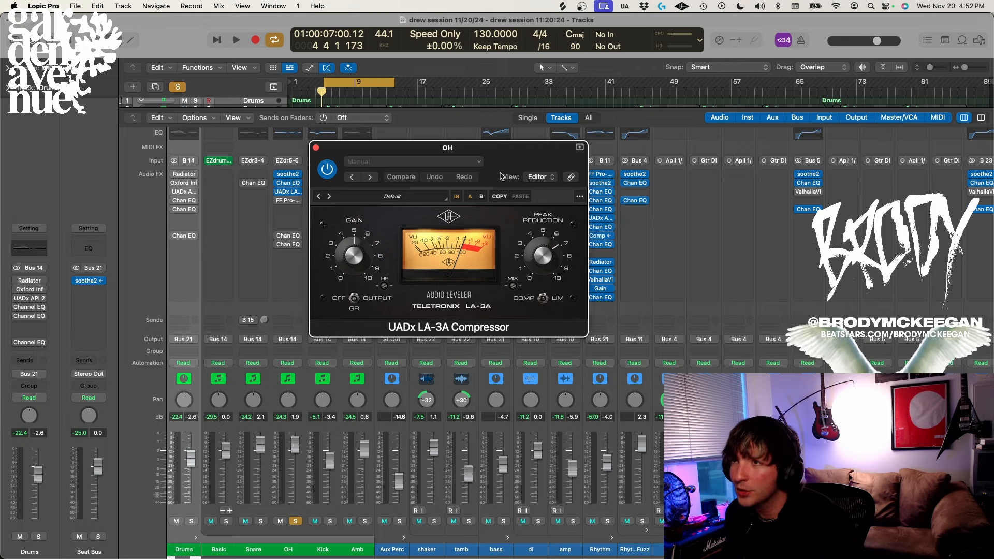
key(space)
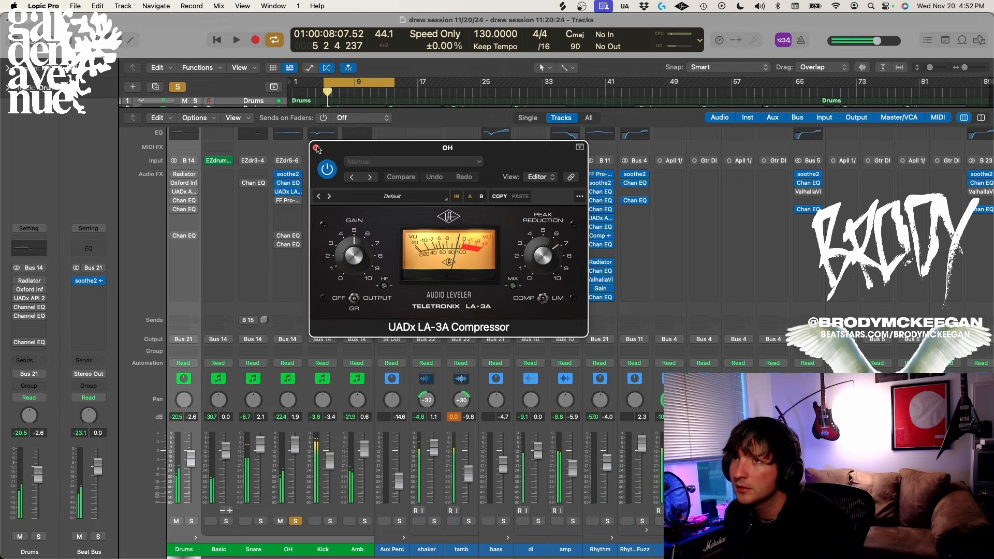
click(315, 148)
- Turn FF Pro-Q 3 back on for the OH channel and compare the looped overheads with and without it
click(289, 201)
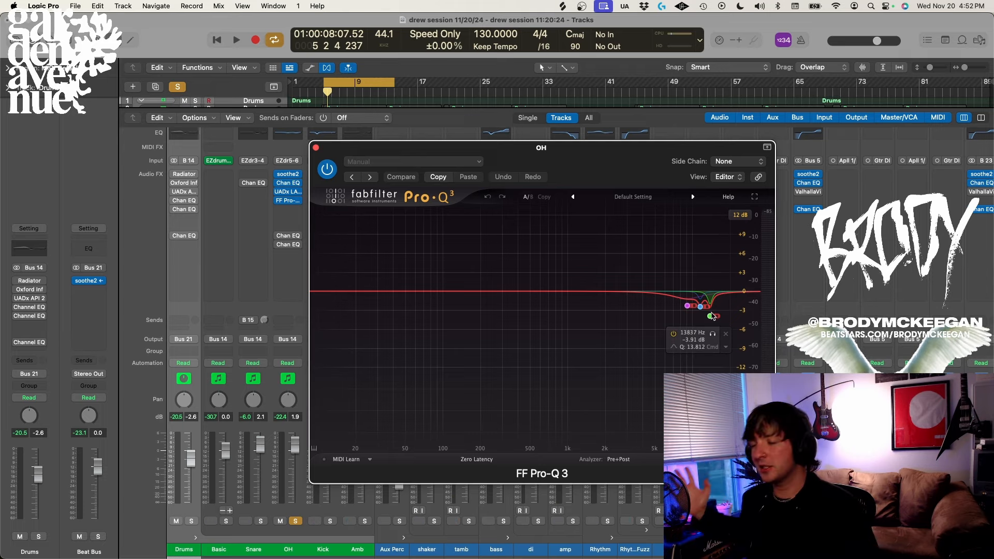
key(space)
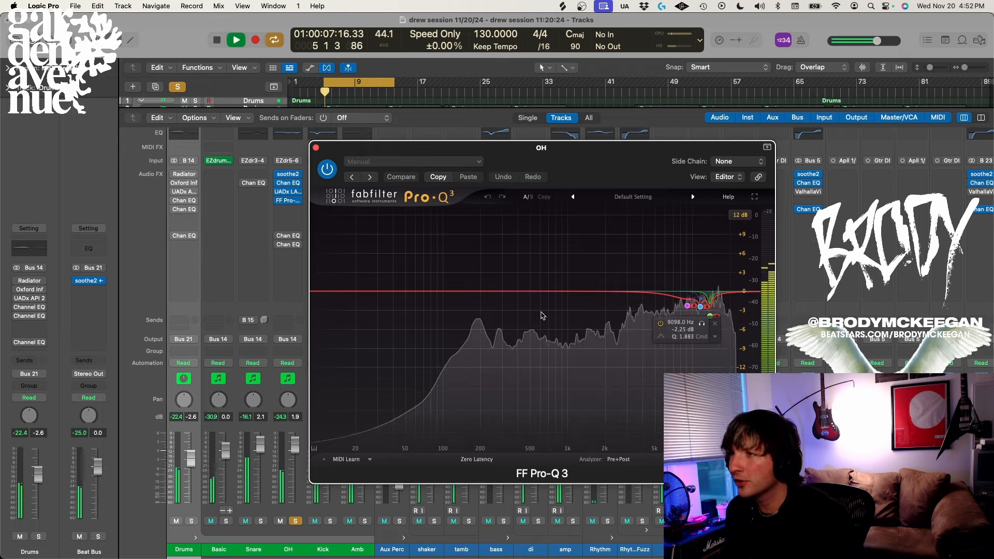
click(327, 169)
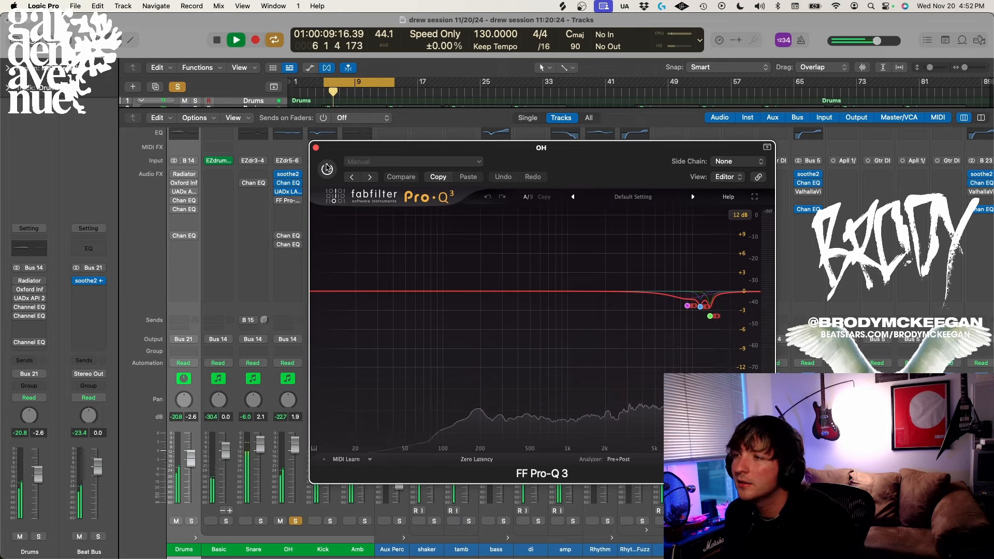
click(326, 168)
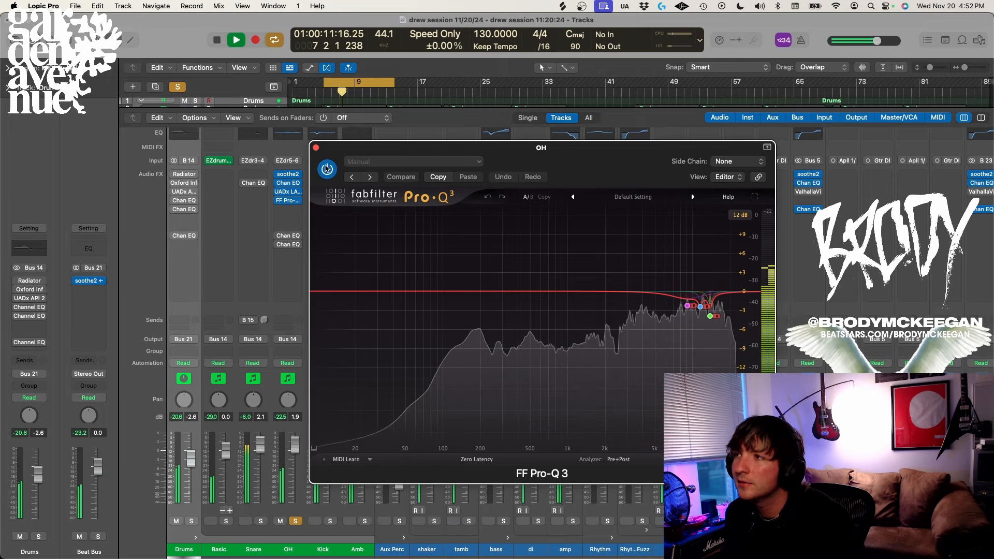
click(316, 148)
key(space)
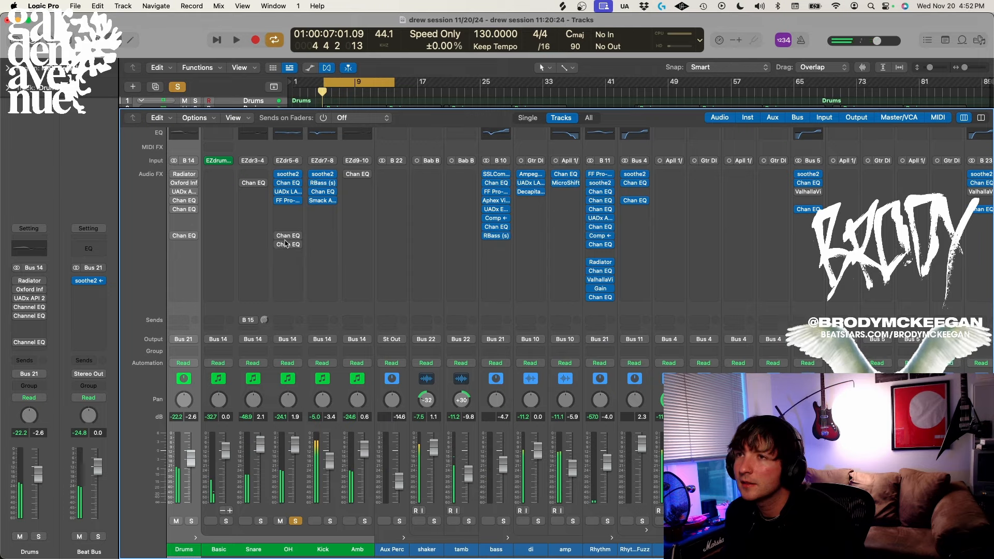
- Turn the two remaining Channel EQs back on for the OH channel and close their windows
click(285, 244)
click(327, 169)
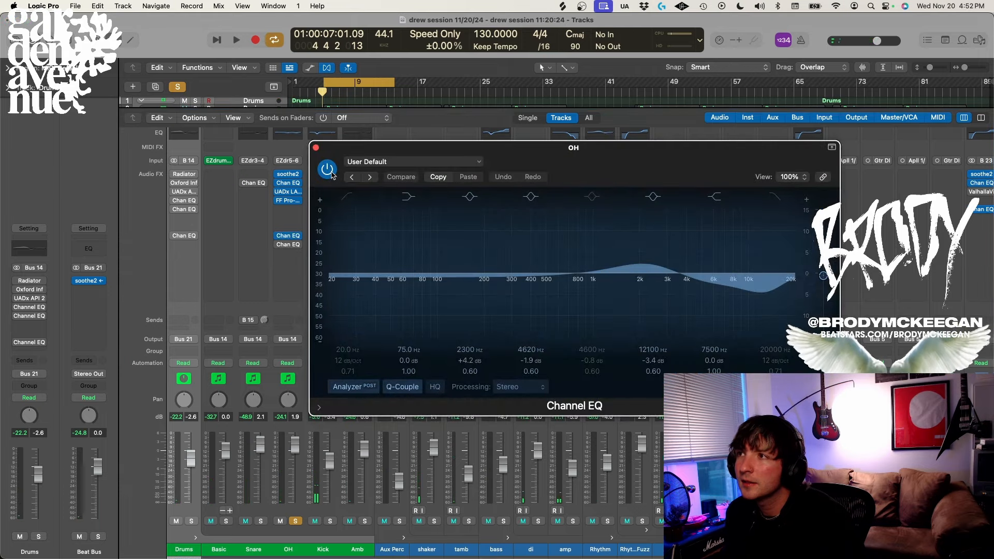
click(288, 244)
click(342, 179)
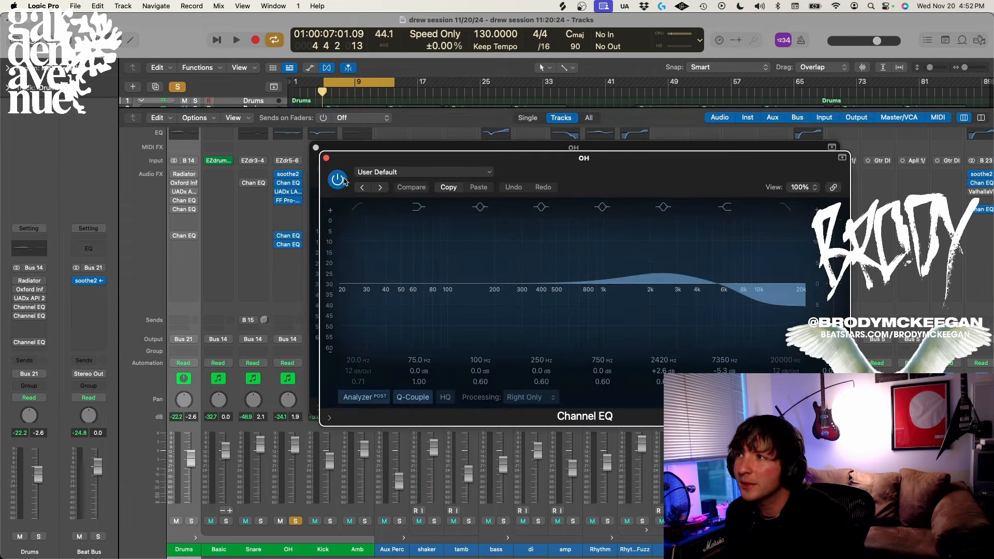
drag(352, 165, 338, 239)
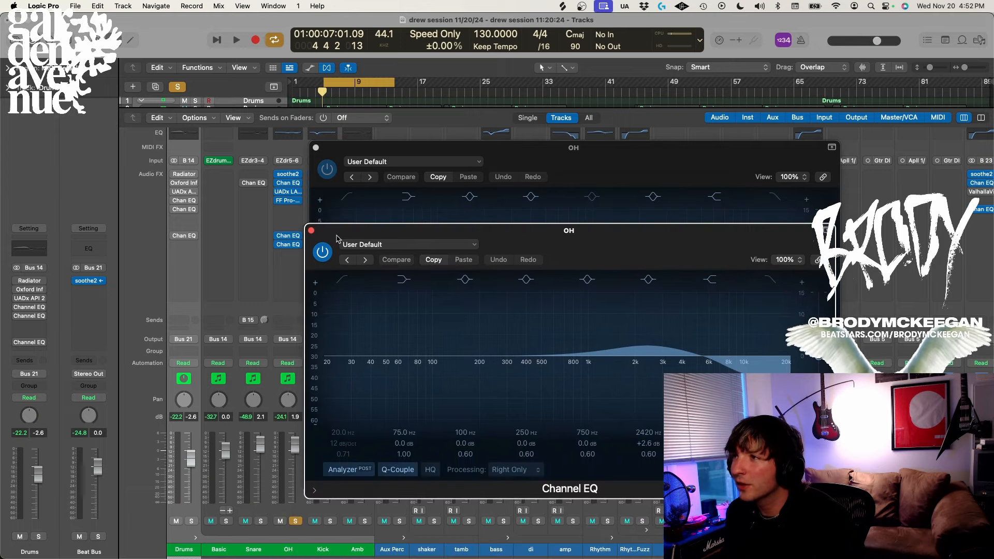
click(311, 231)
click(315, 148)
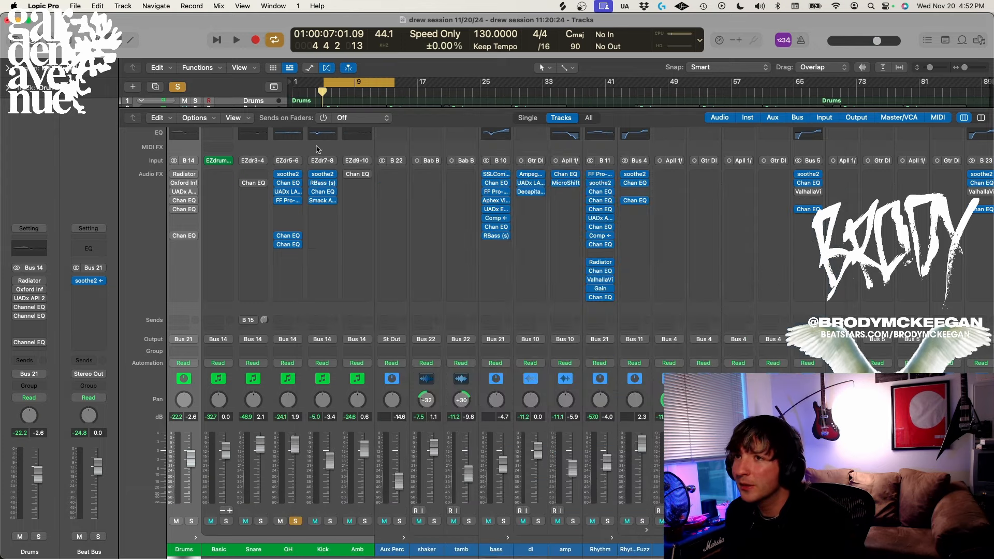
- Solo the Snare channel in place of OH and turn its Channel EQ back on
click(296, 522)
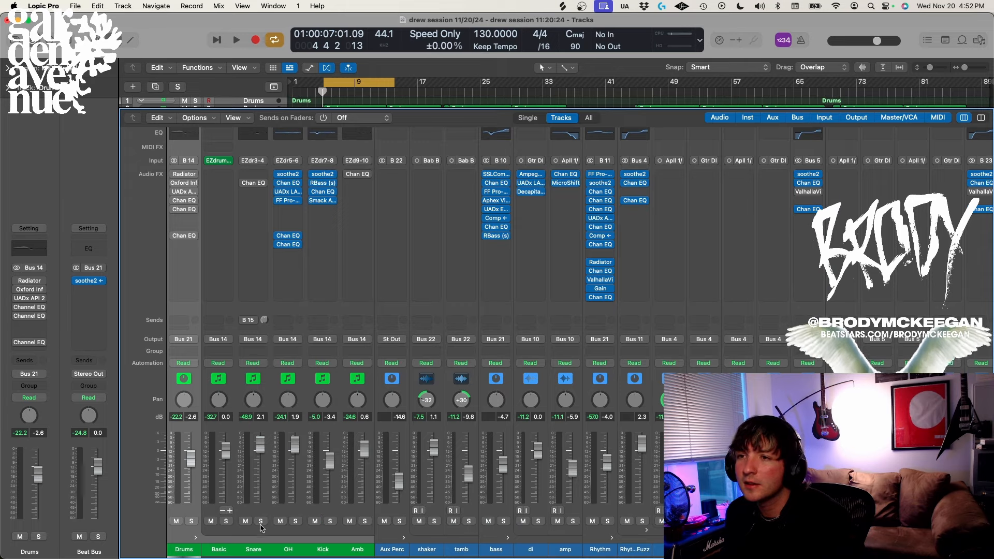
click(262, 521)
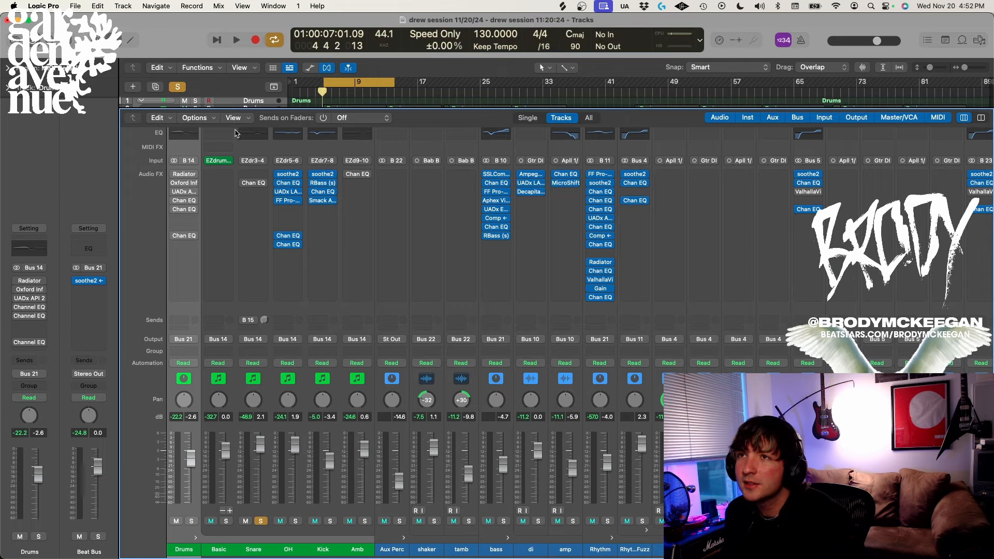
click(253, 183)
click(327, 170)
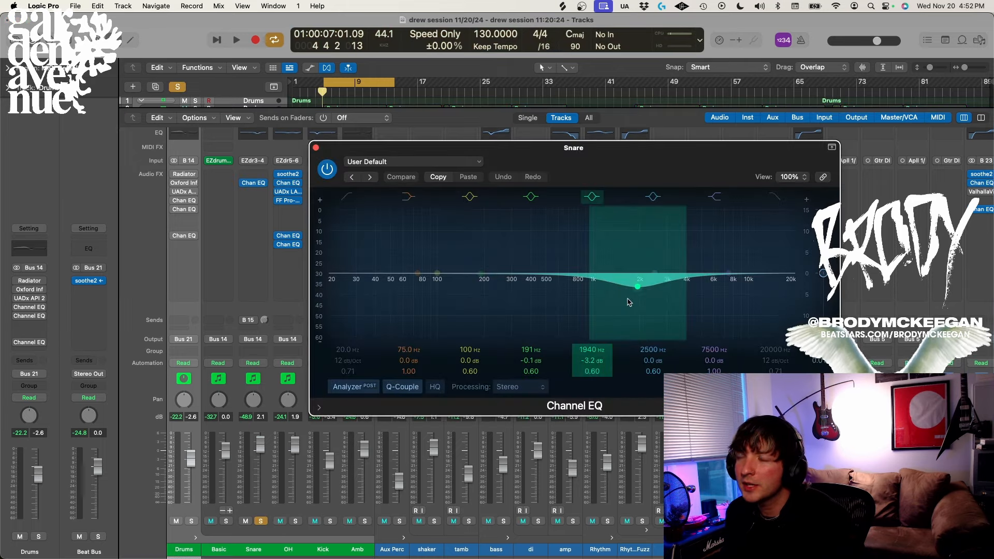
click(317, 149)
- Look through the mixer's channel strips for the return of the Snare's Bus 15 send
scroll(440, 327, right, 1)
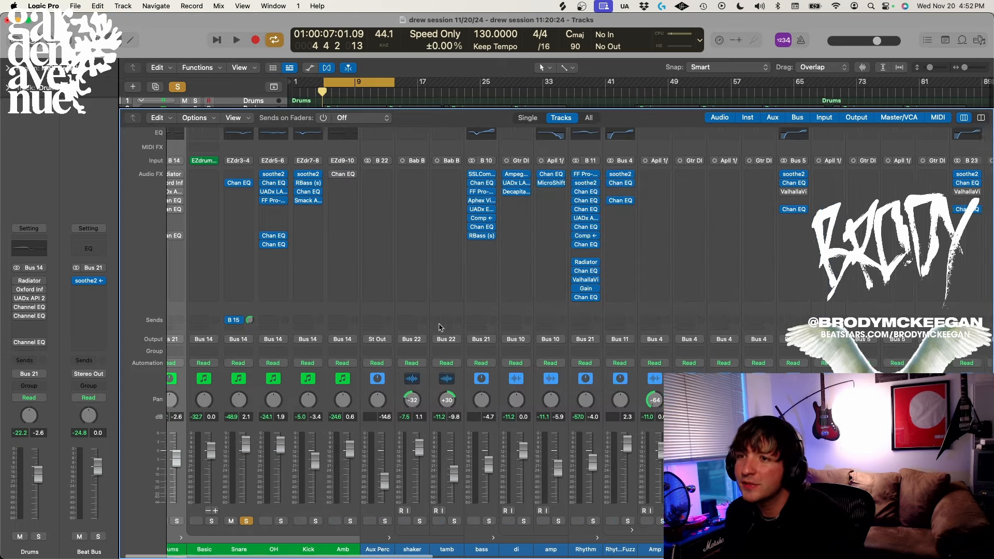
scroll(439, 328, right, 10)
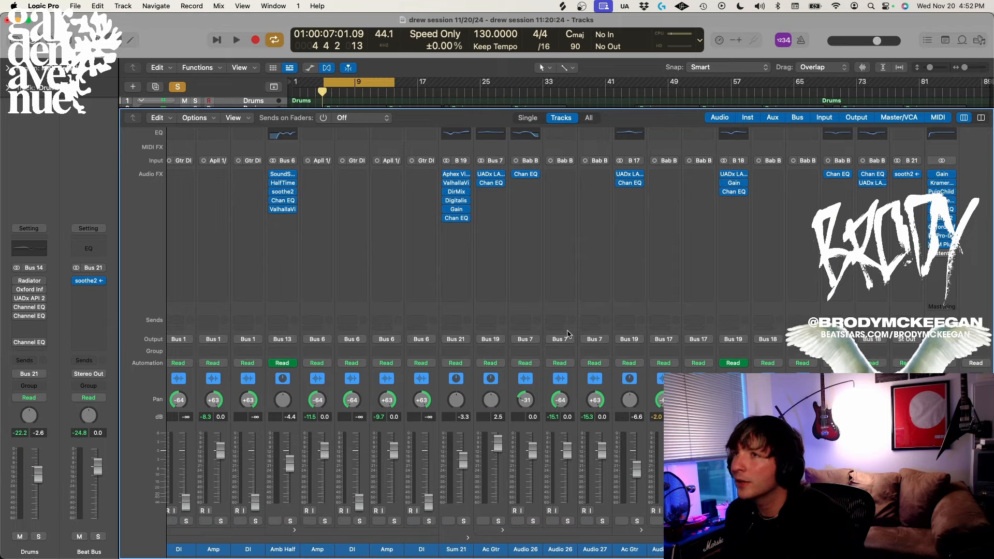
scroll(568, 334, left, 10)
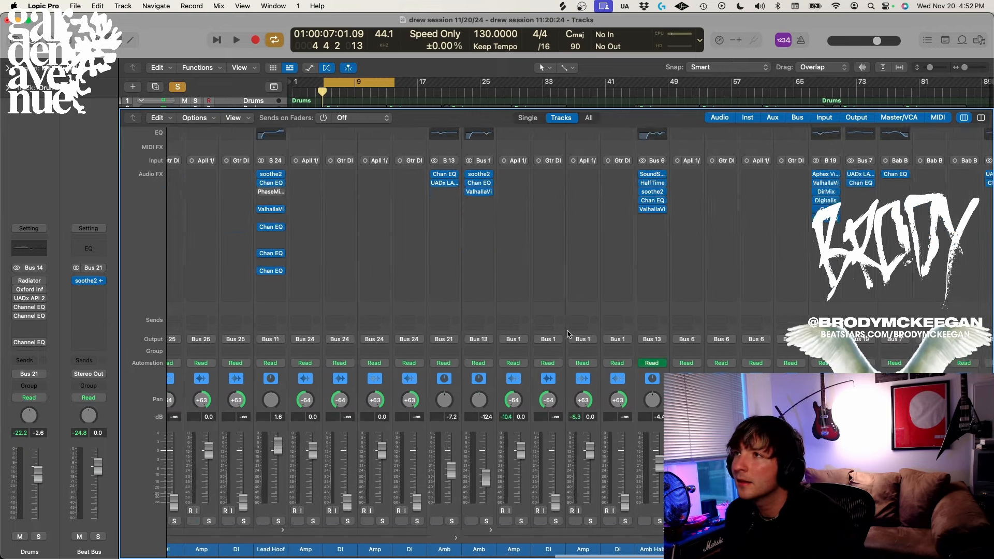
scroll(575, 327, right, 6)
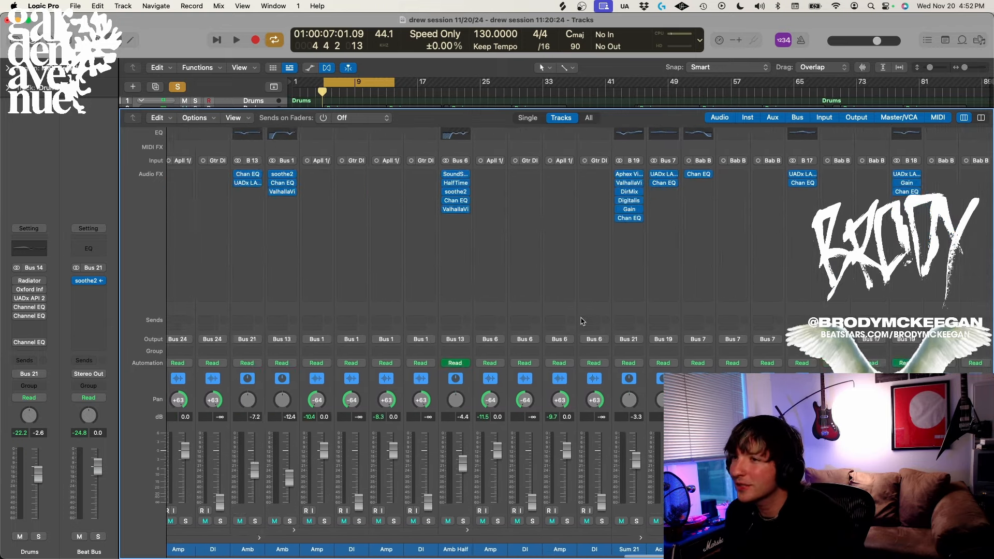
scroll(582, 321, left, 15)
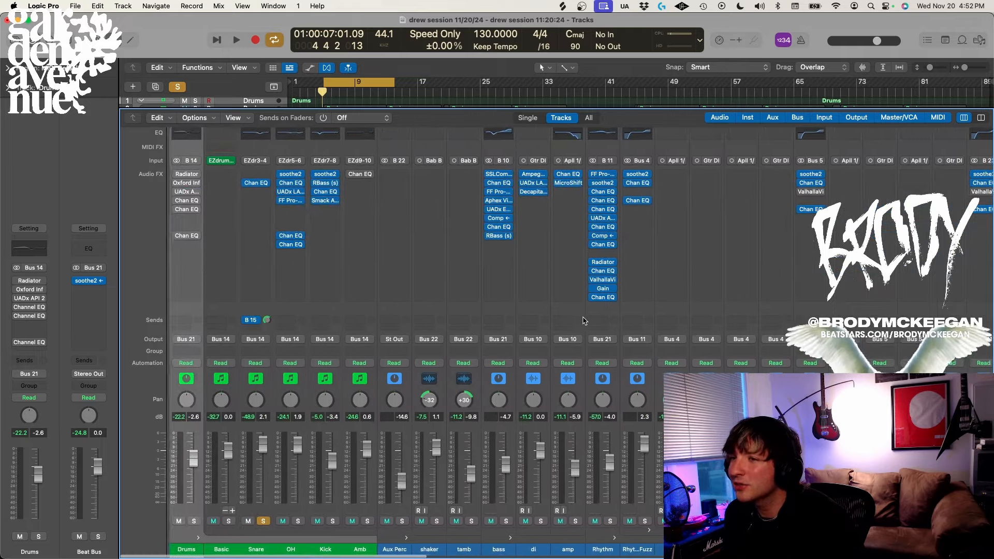
- Select the Snare channel and listen to it soloed in the loop
click(254, 550)
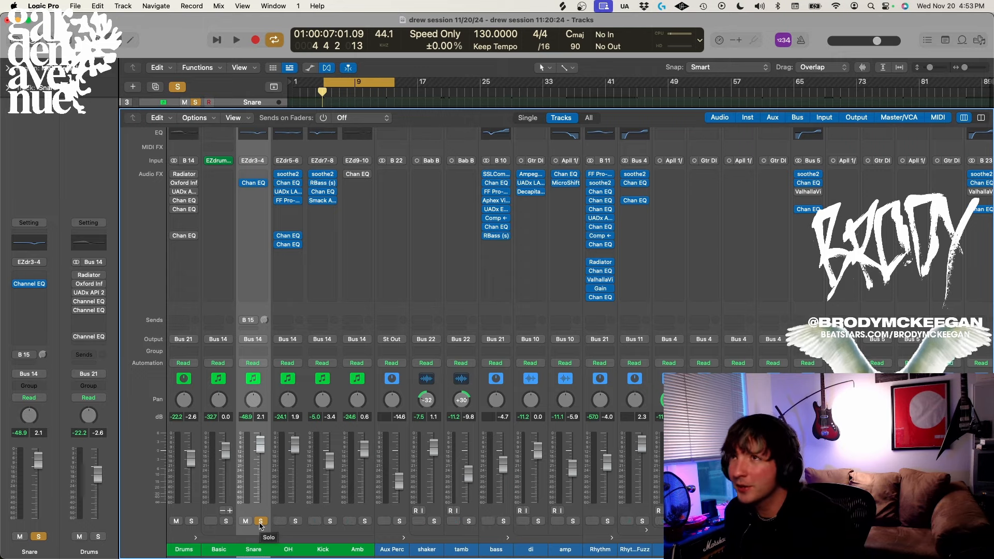
key(space)
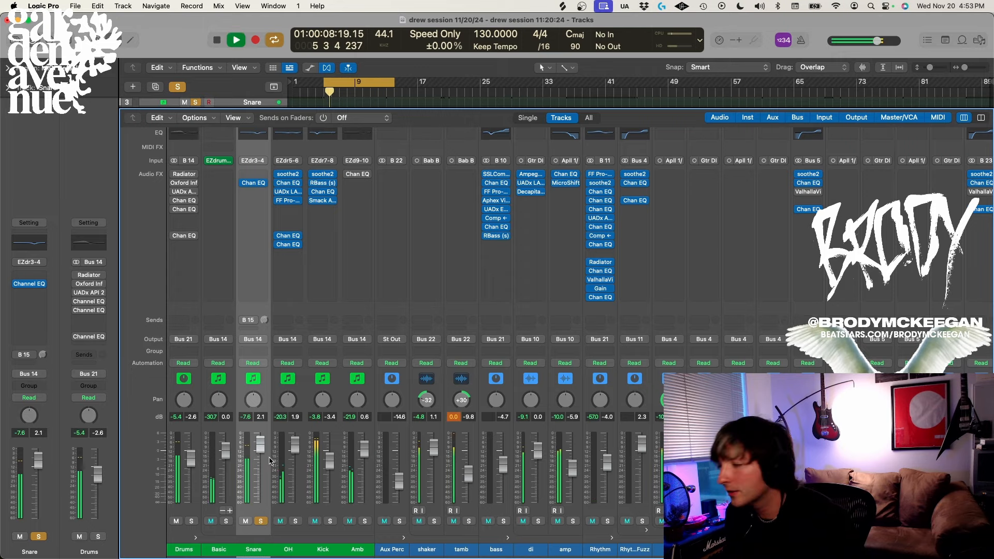
key(space)
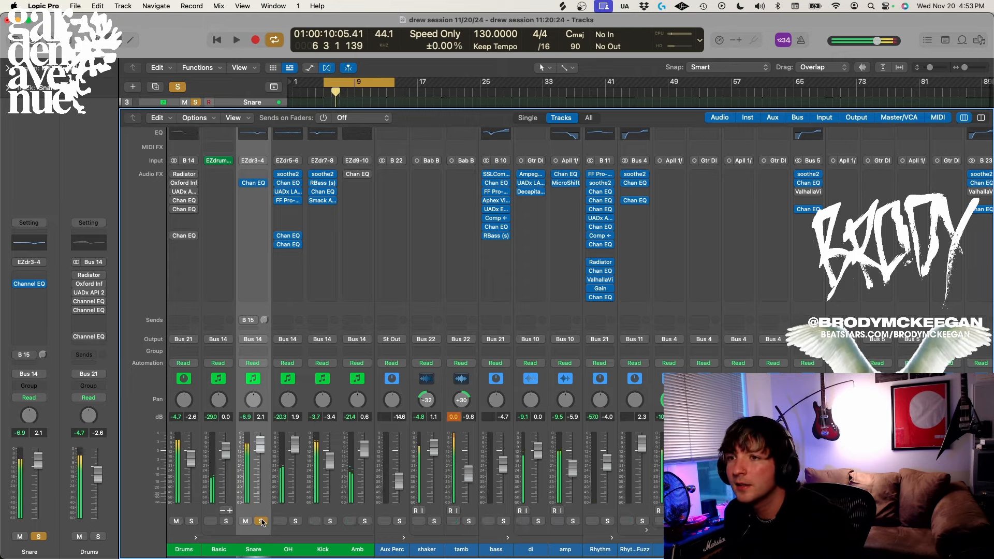
- Solo the Drums channel in place of Snare and listen to the looped full kit
click(262, 522)
click(192, 521)
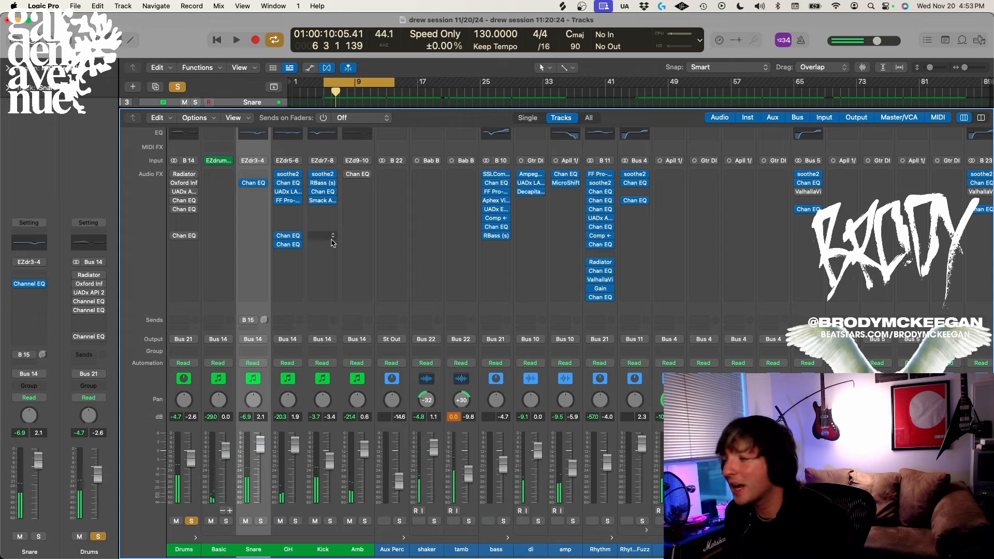
key(space)
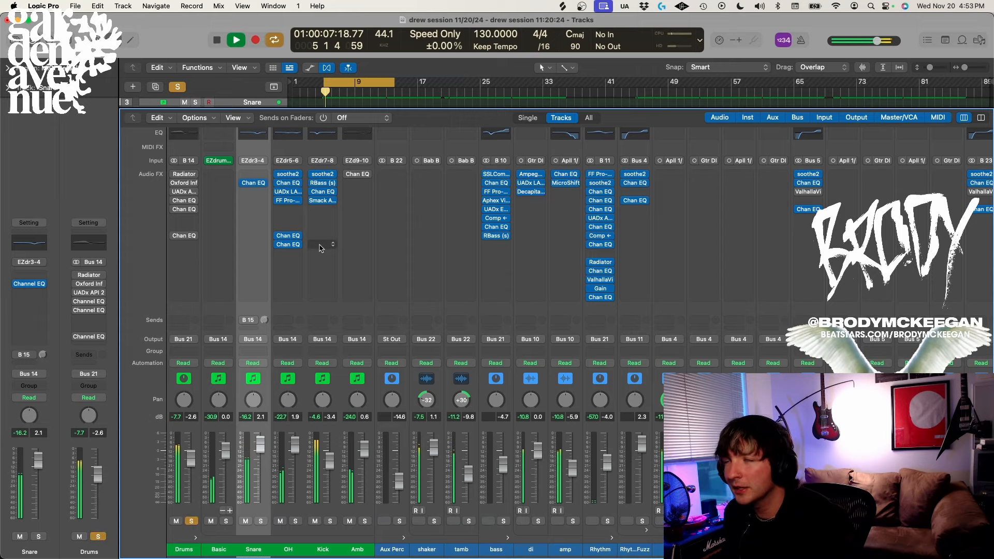
key(space)
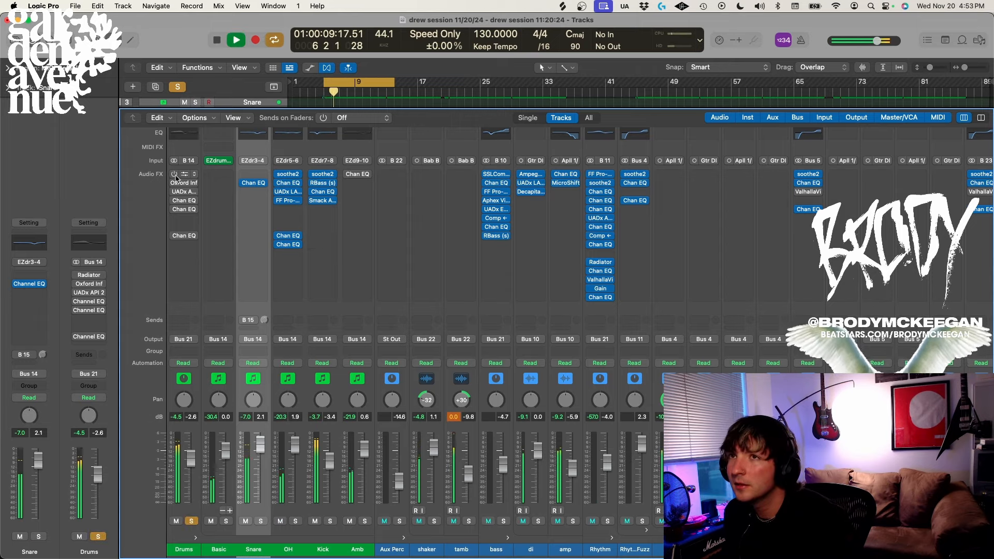
- Open Radiator on the Drums channel and turn it back on while the loop plays
click(189, 175)
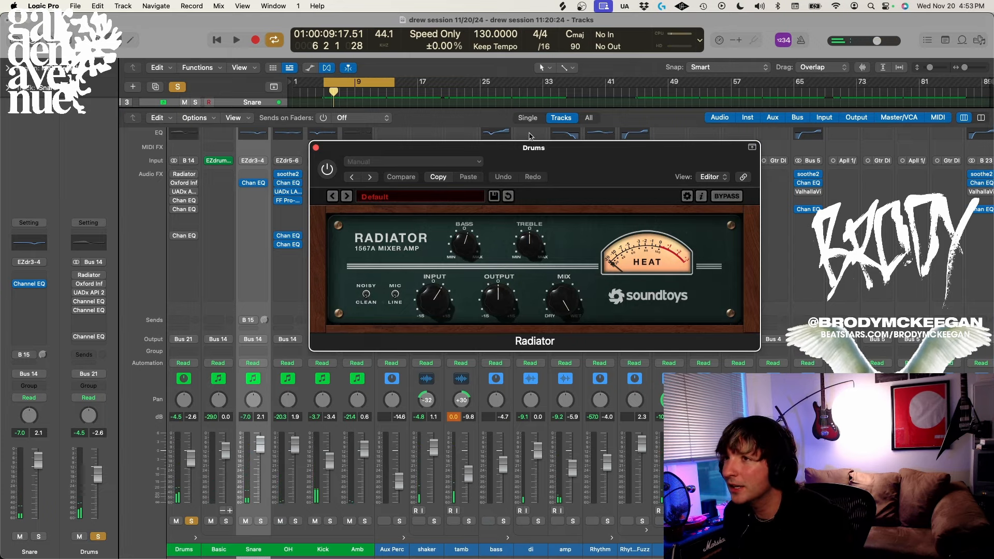
key(space)
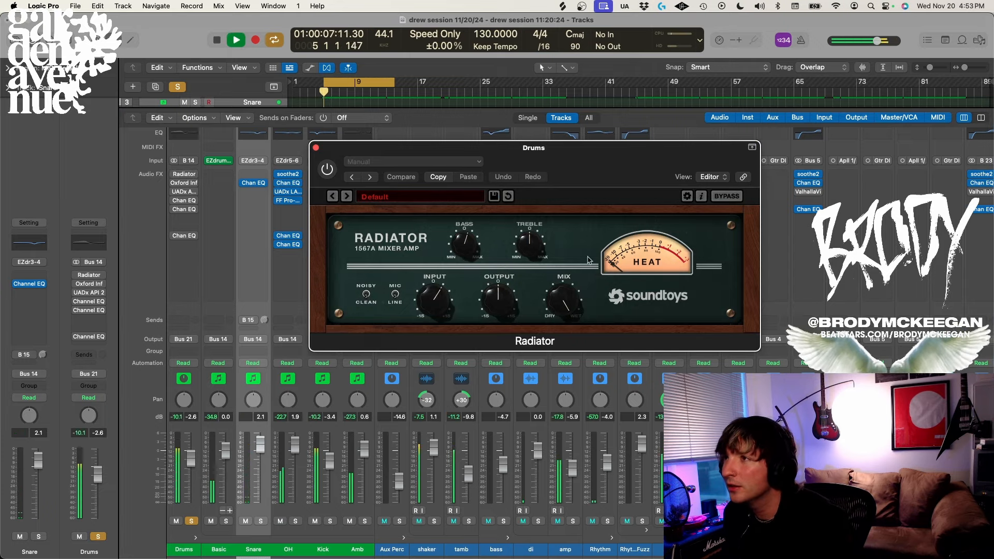
click(174, 176)
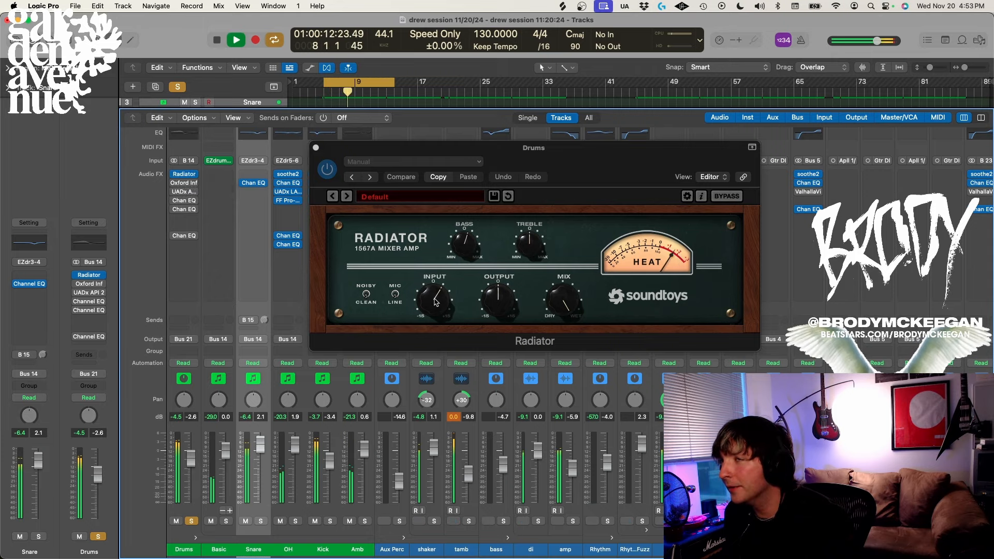
key(space)
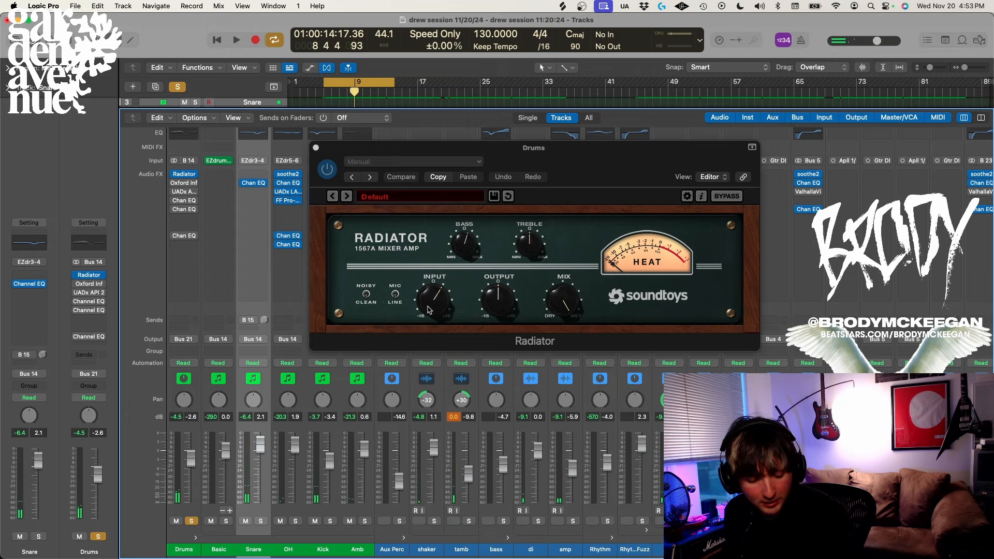
key(space)
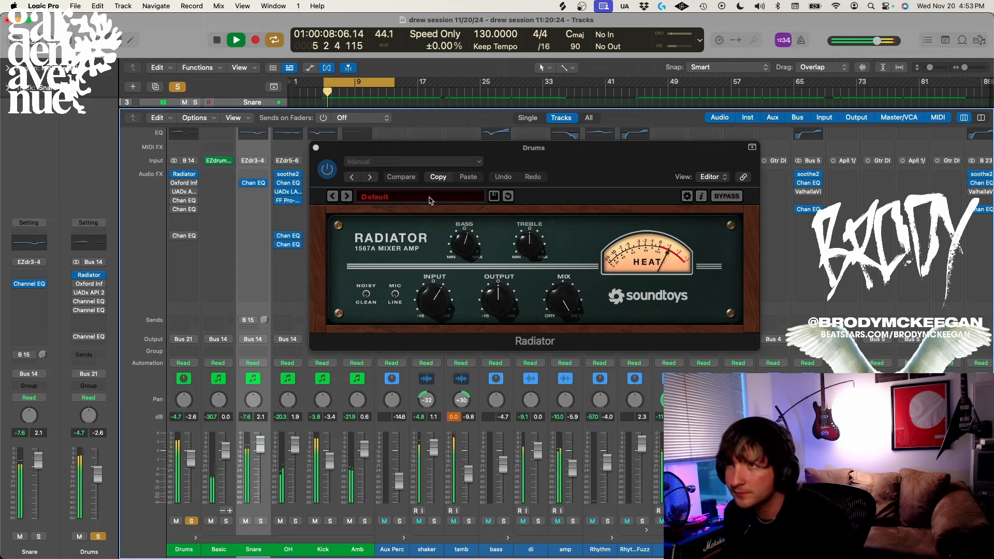
- Stop playback, turn on Oxford Inflator on the Drums channel with its window open, and close the Radiator window
key(space)
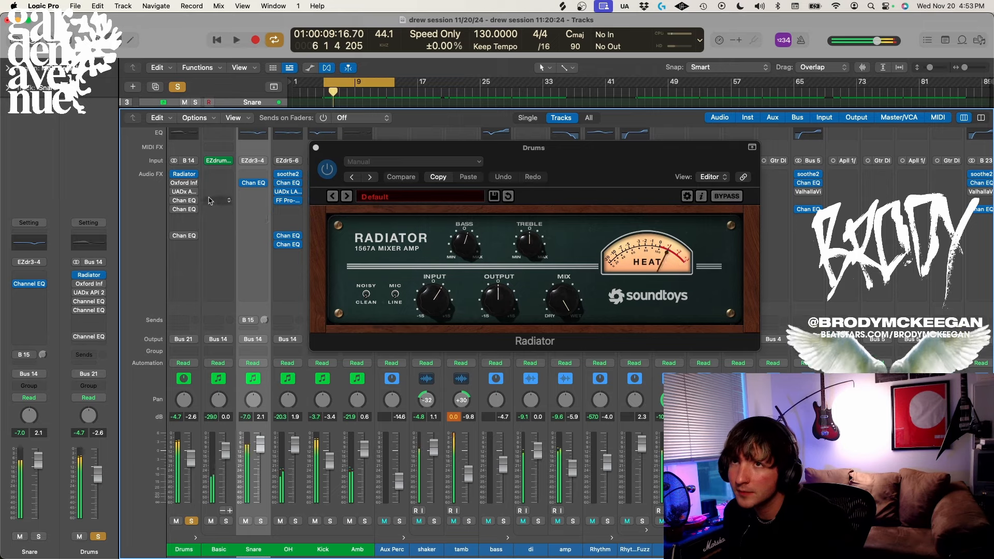
click(184, 185)
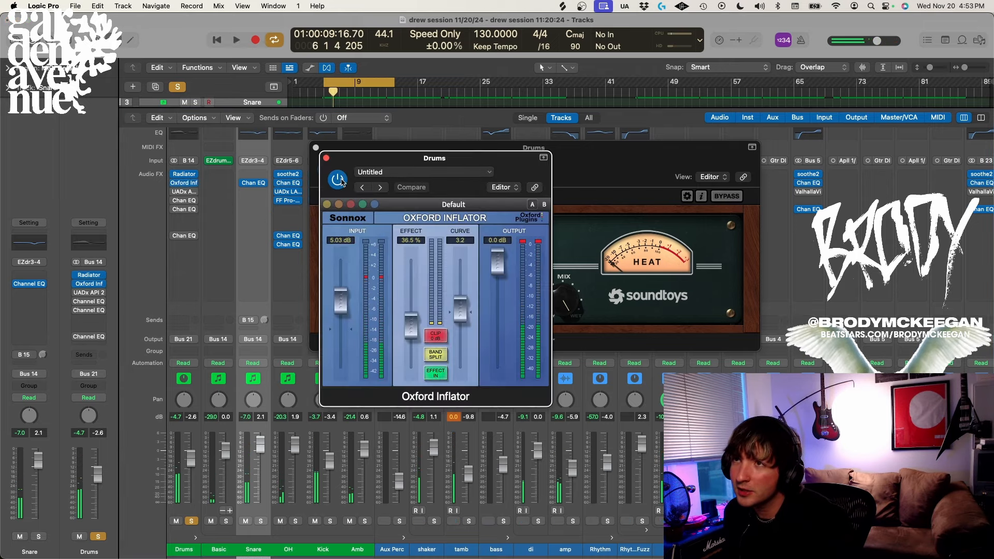
click(314, 148)
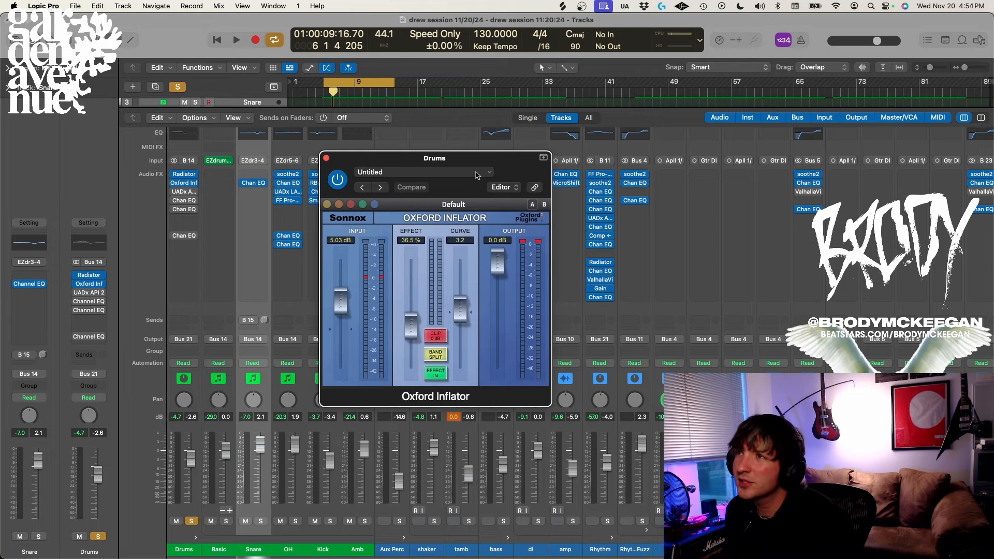
mouse_move(491, 160)
mouse_down()
mouse_move(481, 158)
mouse_move(502, 148)
mouse_up()
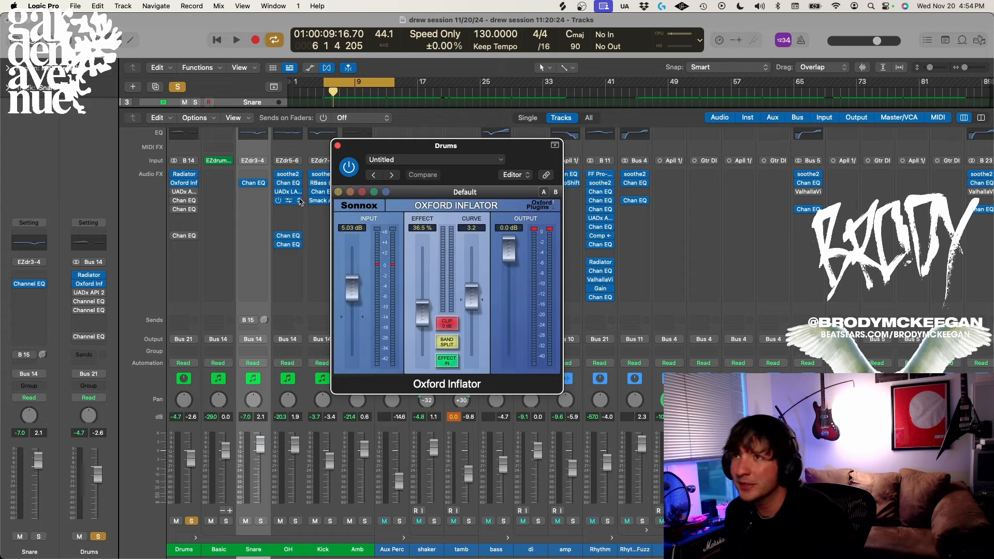
drag(361, 150, 361, 165)
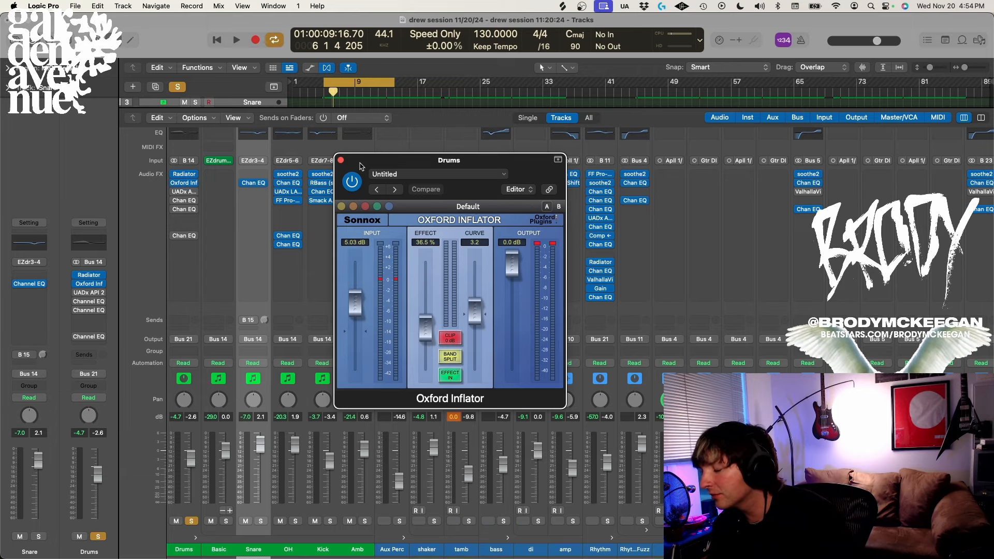
- Listen to the looped drums with Oxford Inflator on and look through the mixer's channel strips up to the master output
key(space)
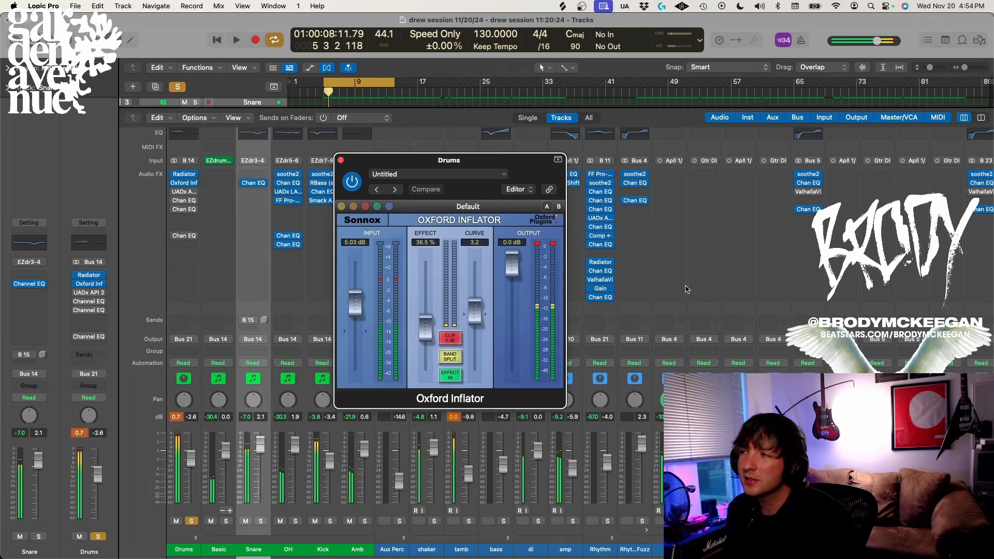
scroll(689, 287, right, 10)
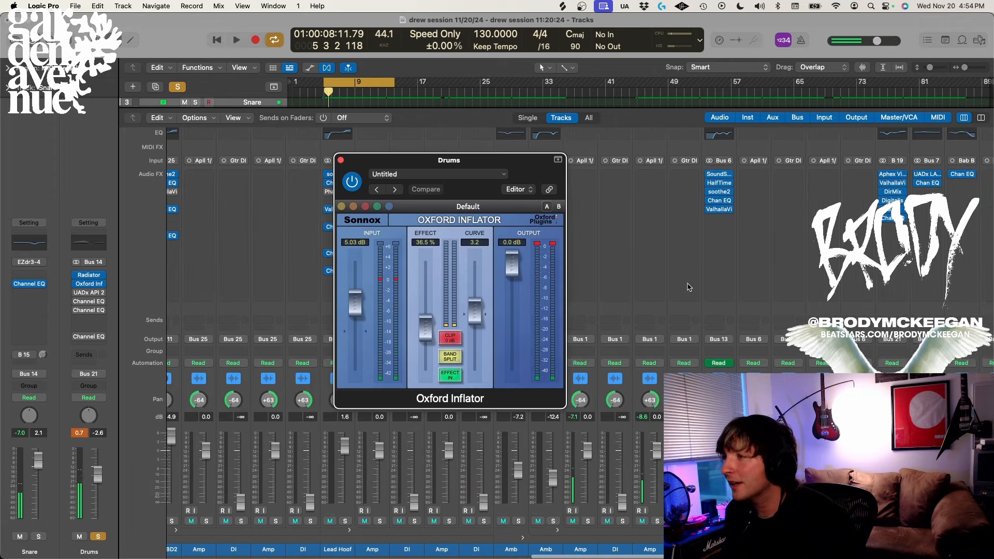
scroll(688, 287, right, 10)
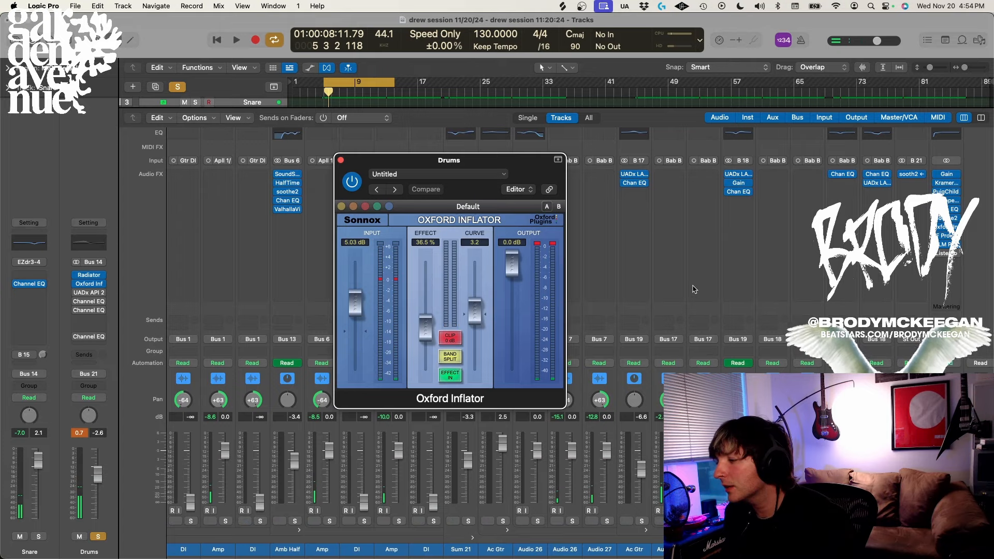
scroll(595, 259, left, 15)
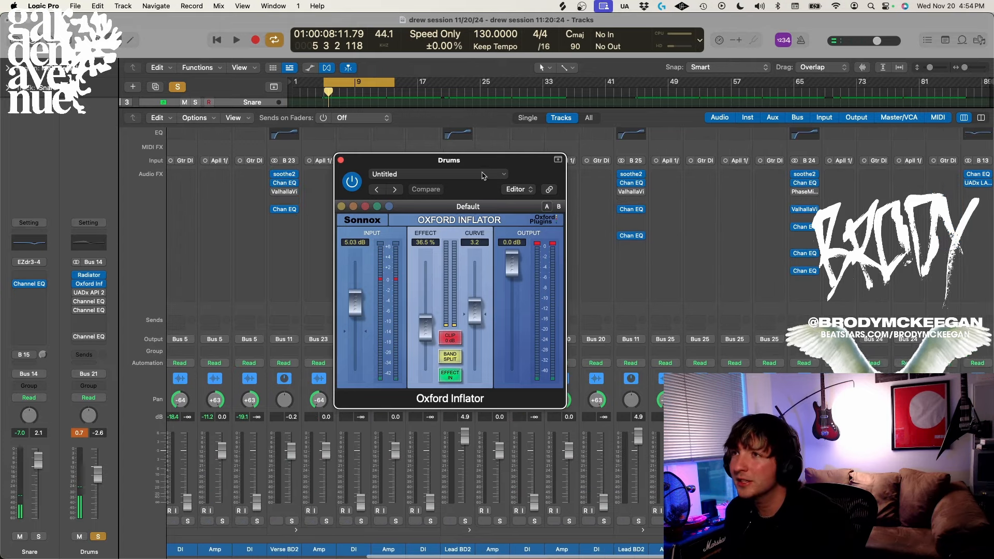
drag(519, 162, 401, 182)
scroll(635, 215, right, 1)
scroll(636, 219, left, 10)
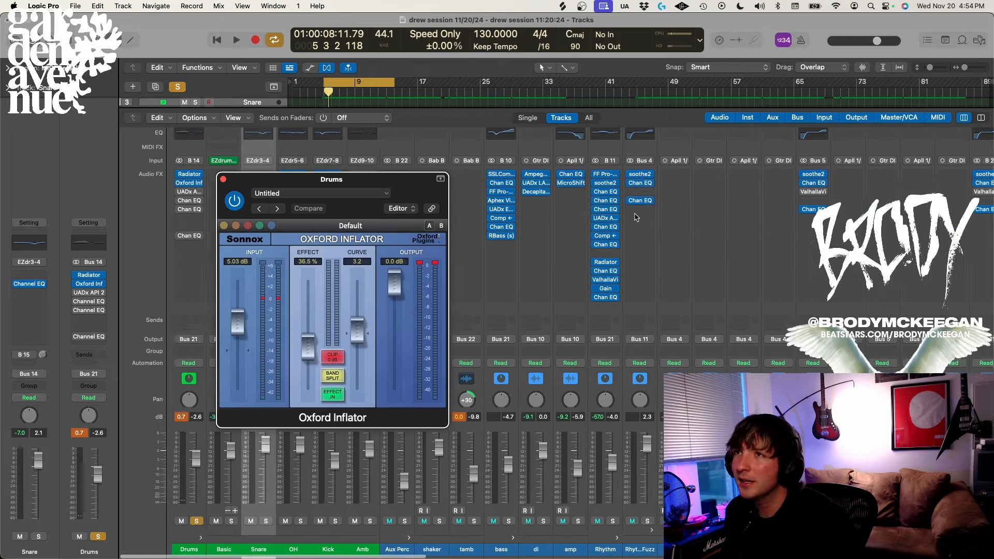
- Compare the looped drums with Oxford Inflator bypassed and active, leaving it on and closing its window
key(space)
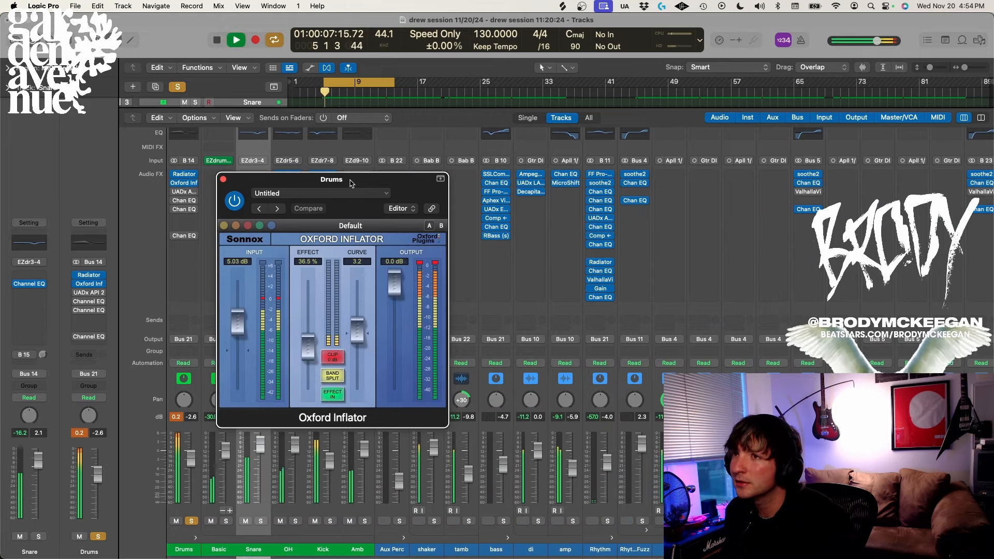
click(236, 202)
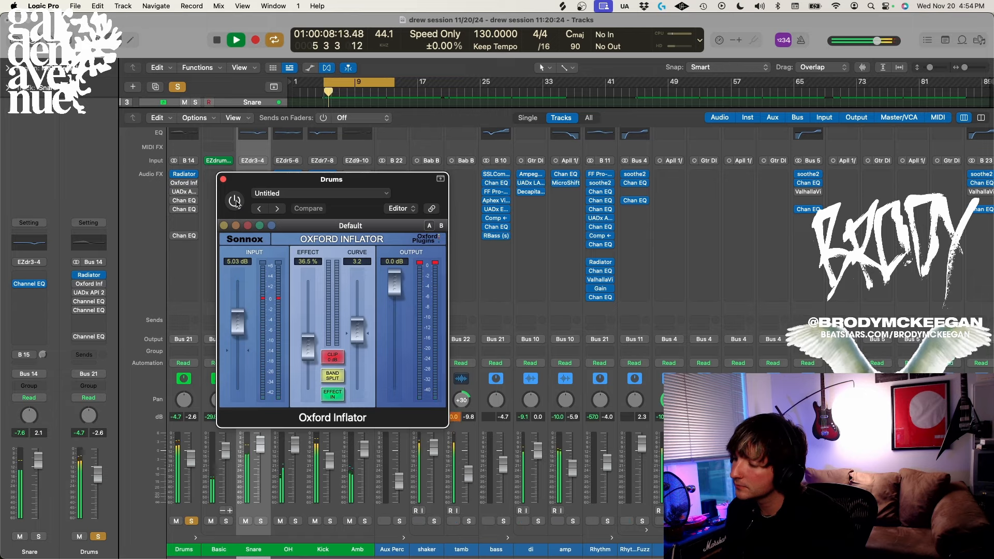
key(space)
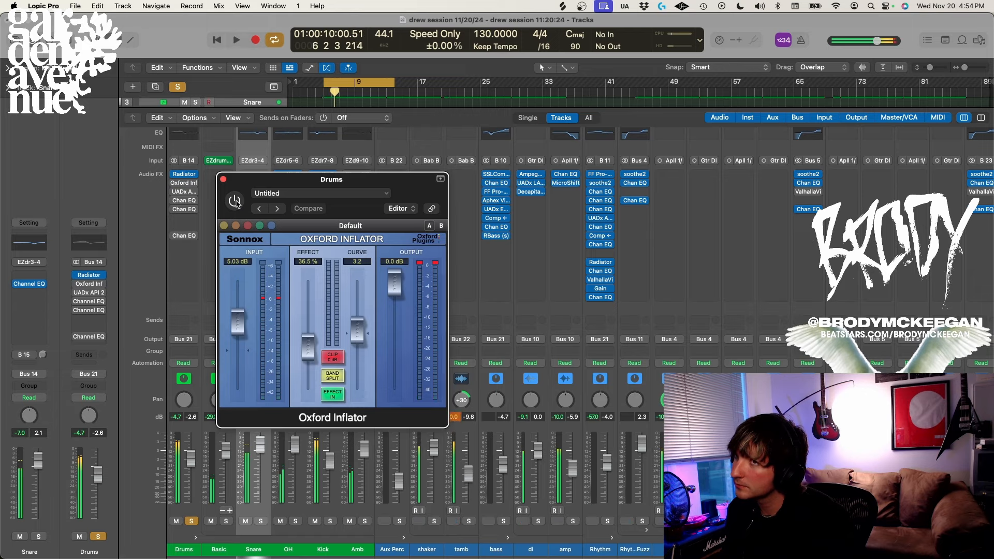
click(236, 202)
key(space)
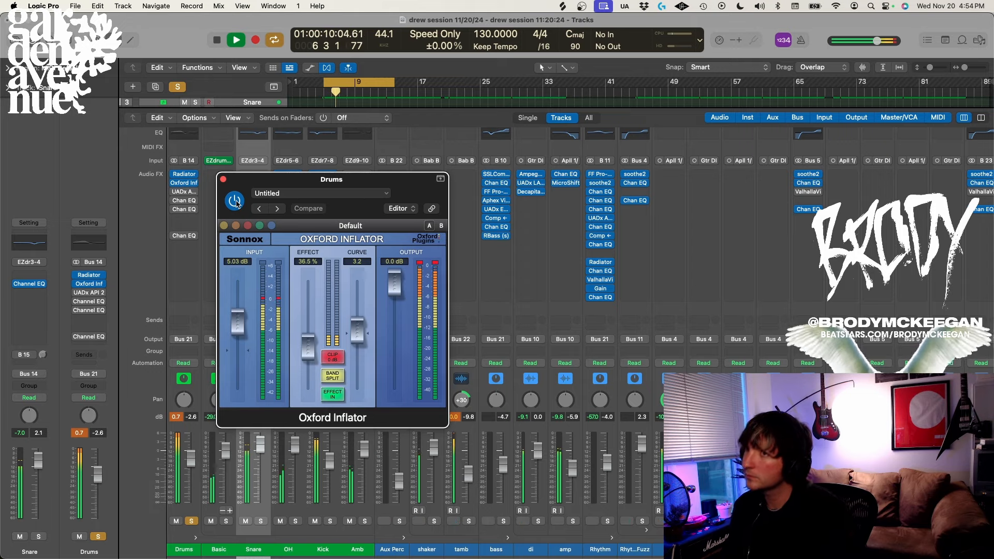
key(space)
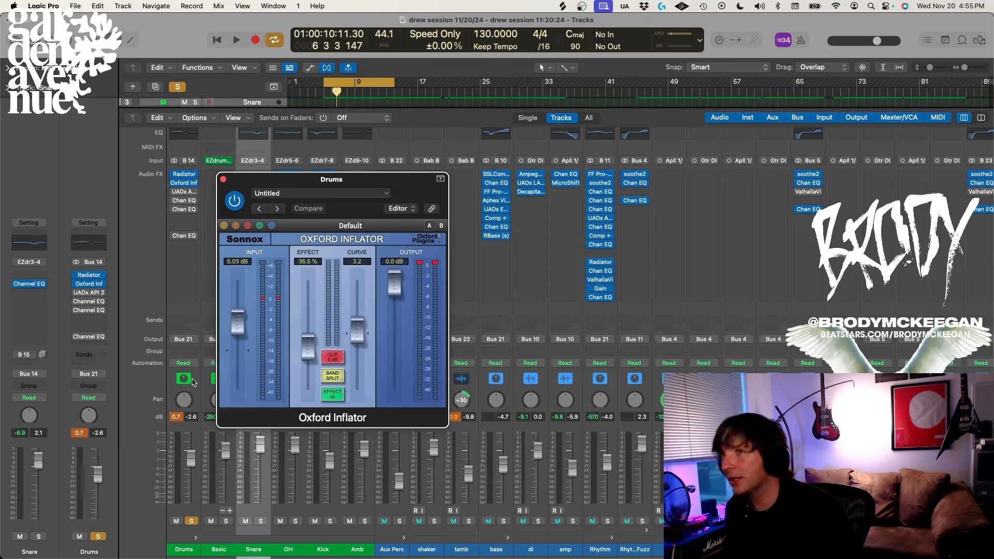
click(223, 180)
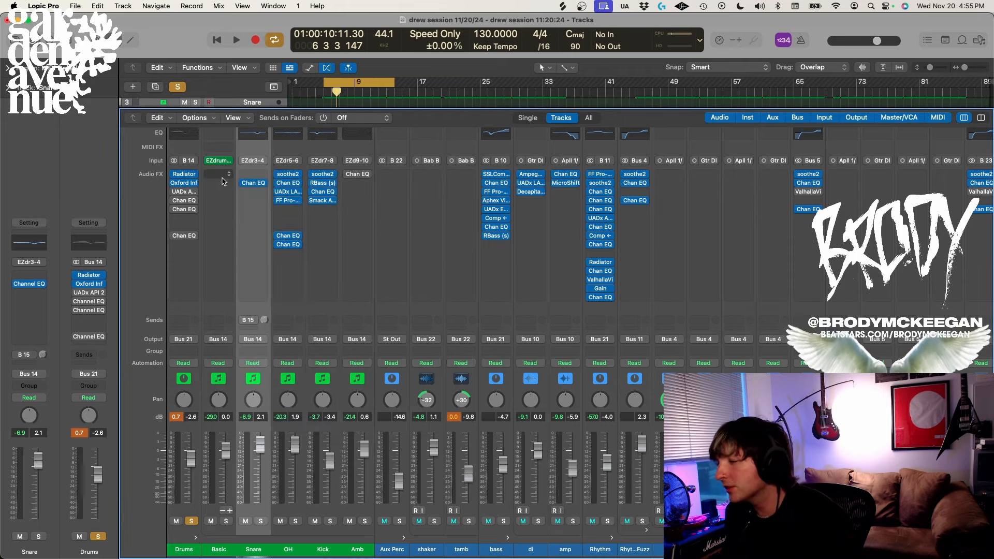
- Turn on the UADx API 2500 Bus Compressor on the Drums channel with its window open and listen to the loop
click(185, 193)
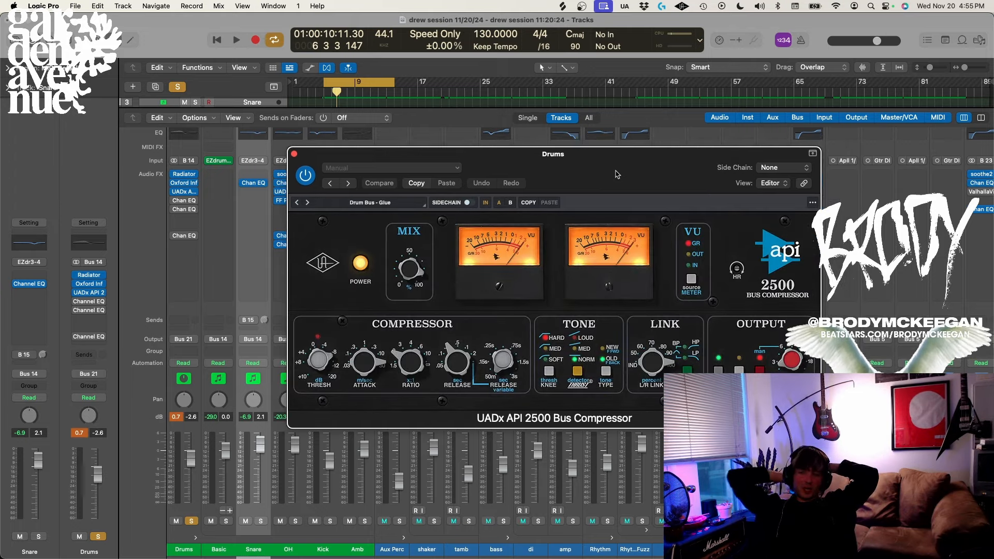
key(space)
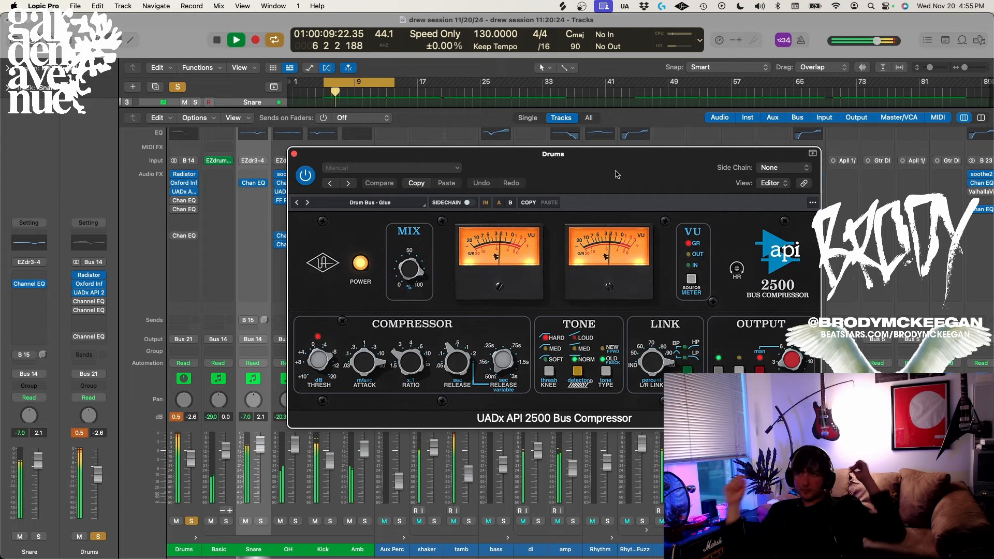
key(space)
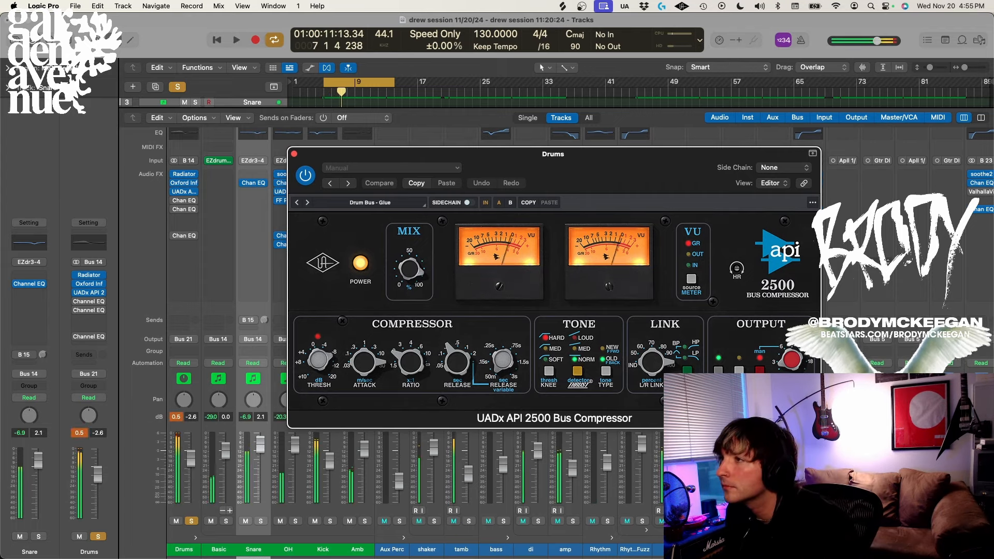
- Go to the master output's plug-ins in the mixer and listen to the looped drums from there
scroll(570, 476, right, 5)
scroll(414, 476, right, 6)
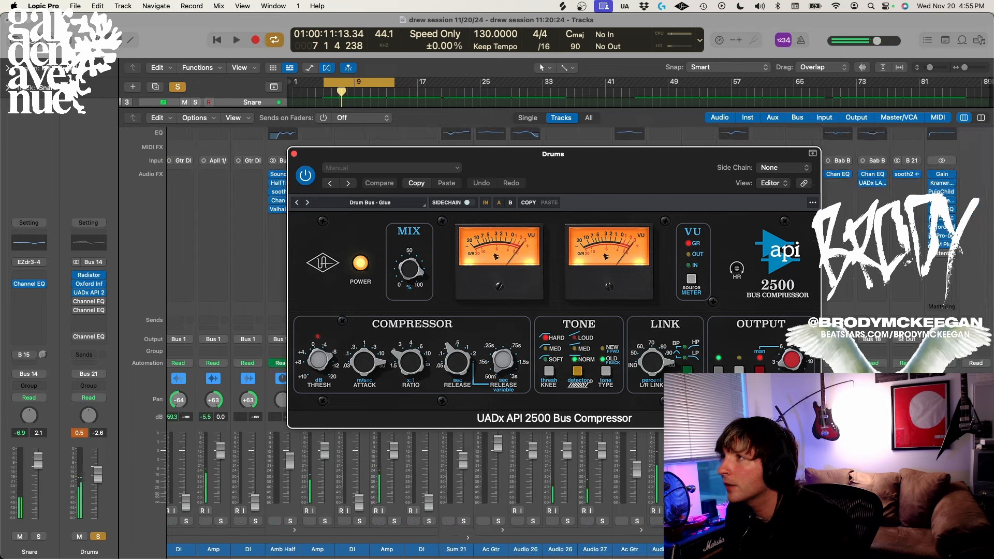
click(938, 227)
key(space)
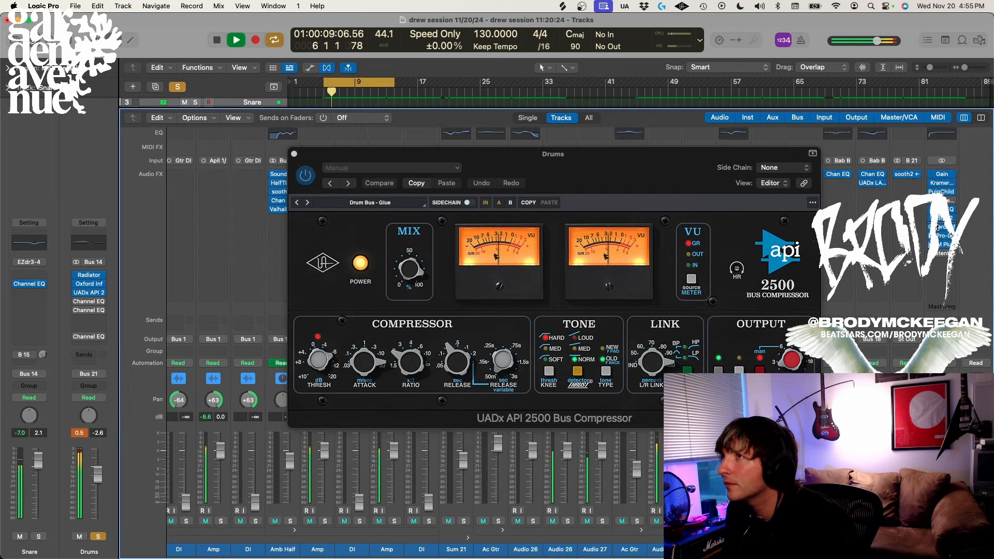
key(space)
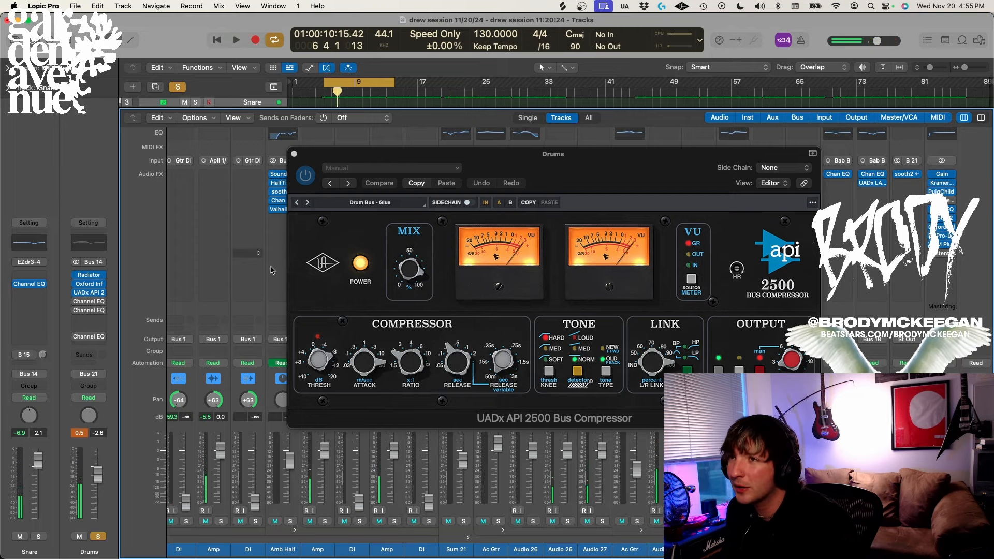
- Compare the looped drums with the API 2500 compressor bypassed and active, leaving it on and closing its window
scroll(272, 263, left, 10)
key(space)
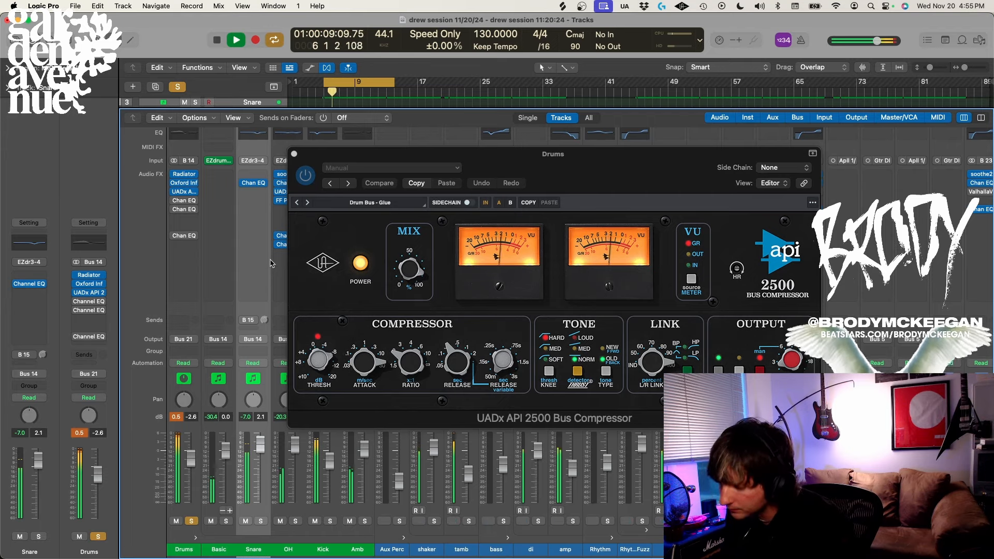
click(306, 176)
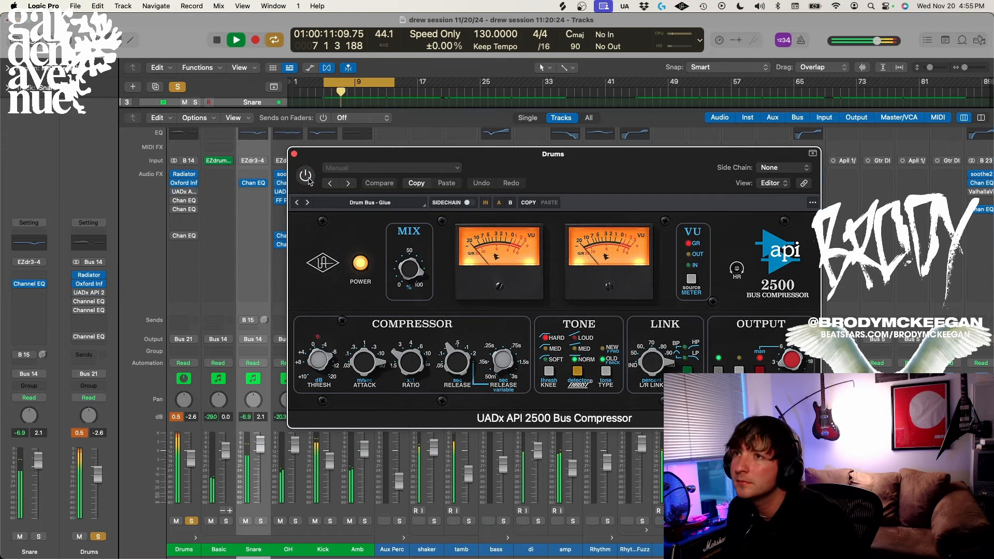
click(308, 180)
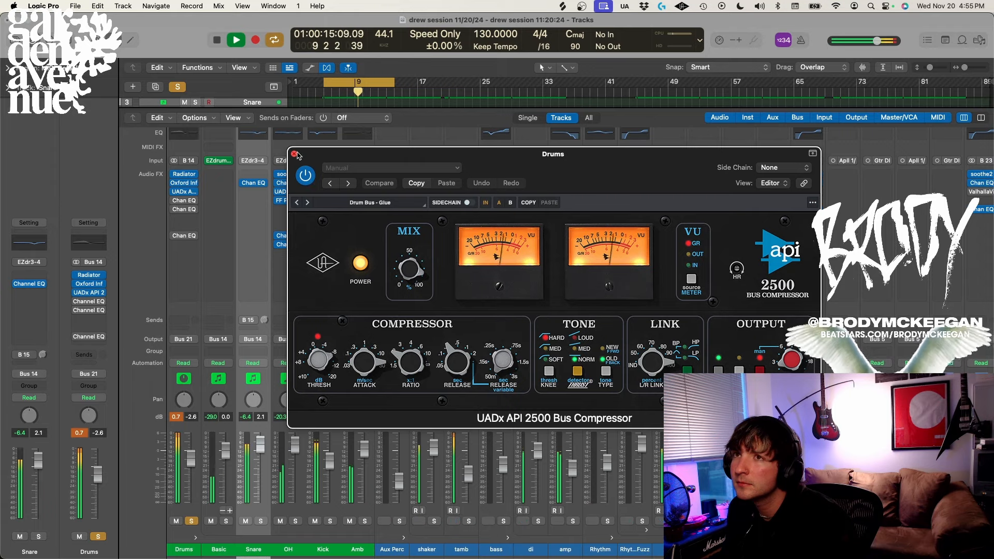
key(space)
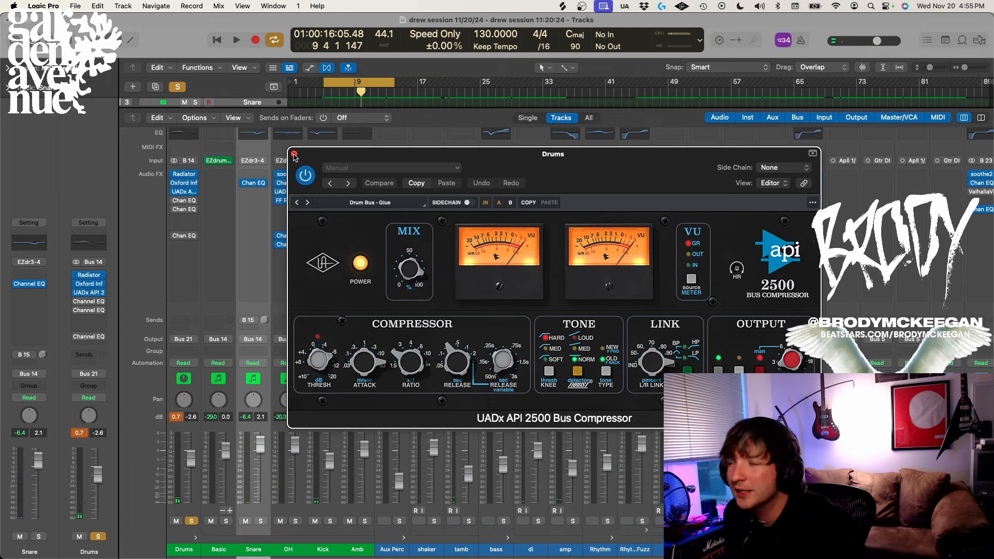
click(294, 155)
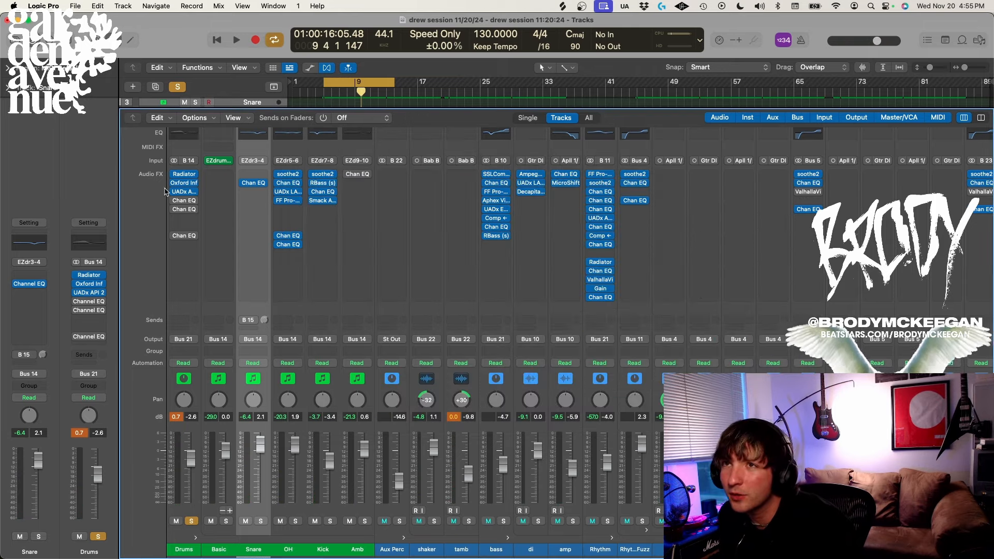
- Turn on the Drums channel's first Channel EQ, set to Mid Only, and compare the playing loop with it off and on
click(182, 209)
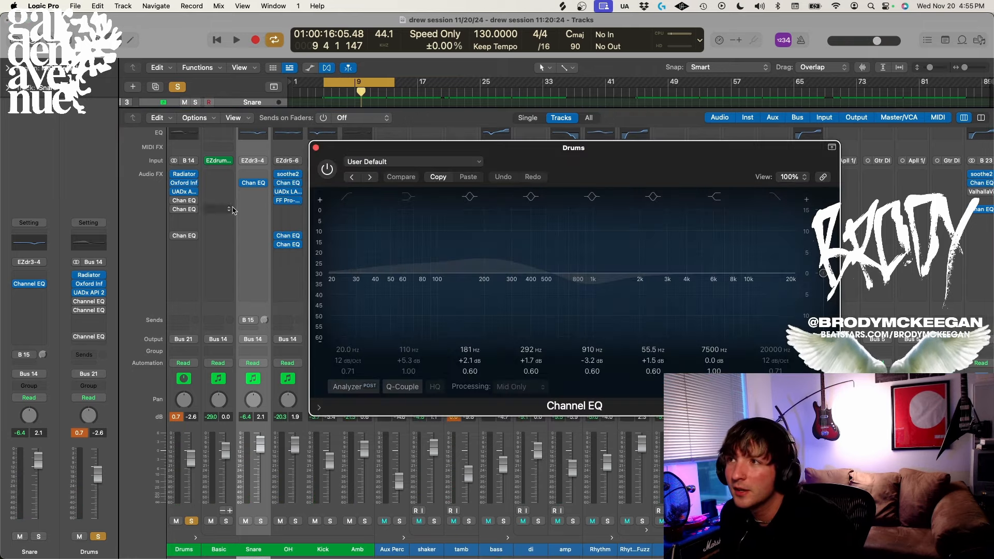
click(328, 170)
key(space)
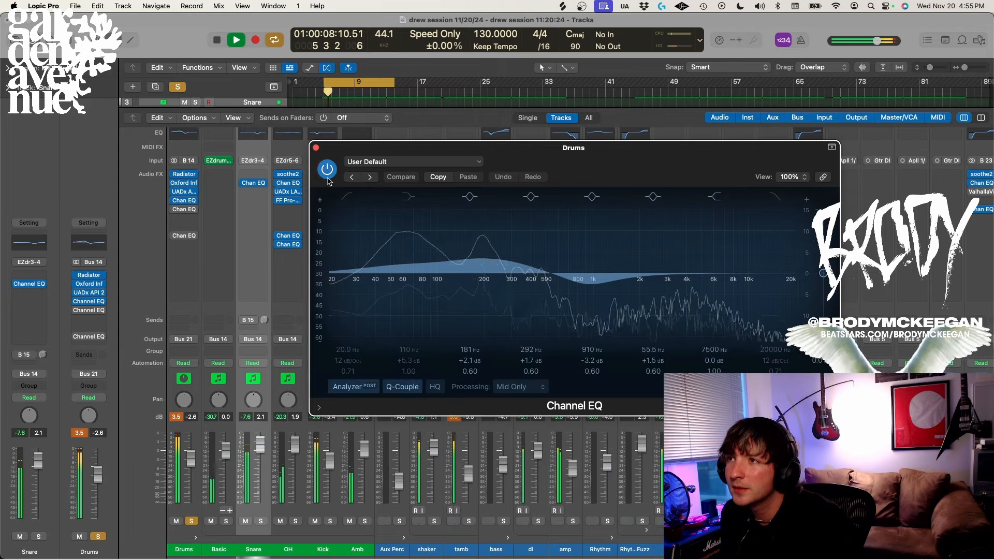
click(327, 172)
click(327, 172)
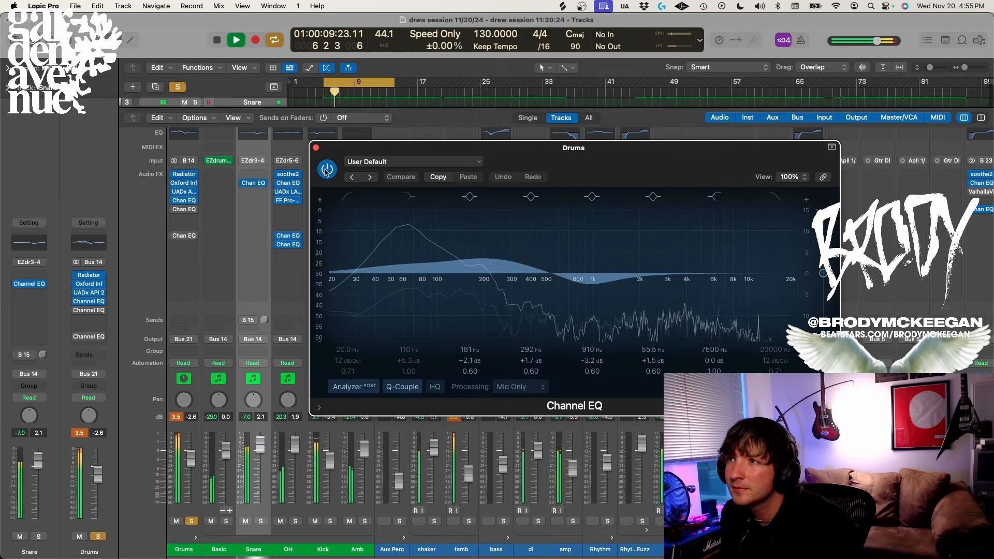
- Turn on the Drums channel's second Channel EQ, set to Side Only, and view both EQ curves one above the other with playback stopped
click(175, 210)
key(space)
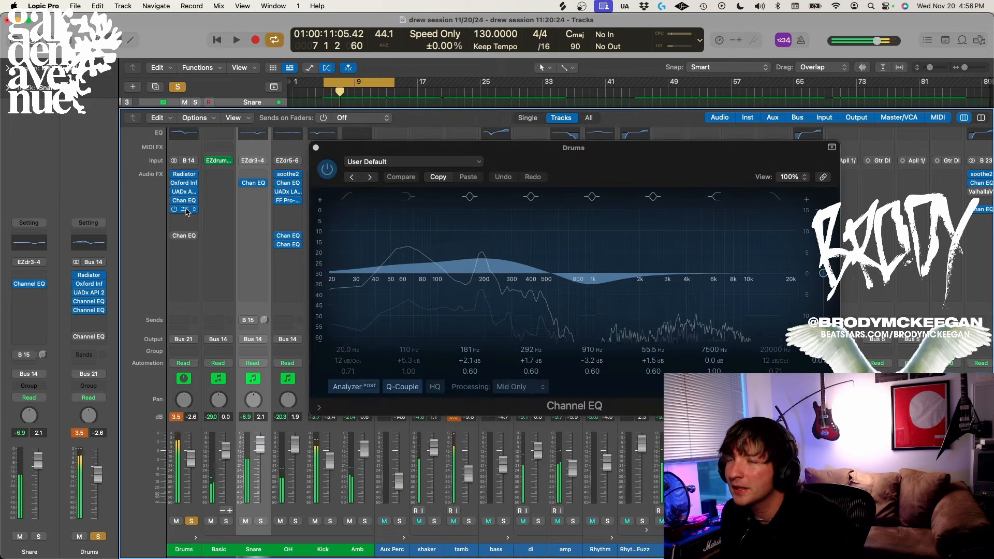
click(185, 209)
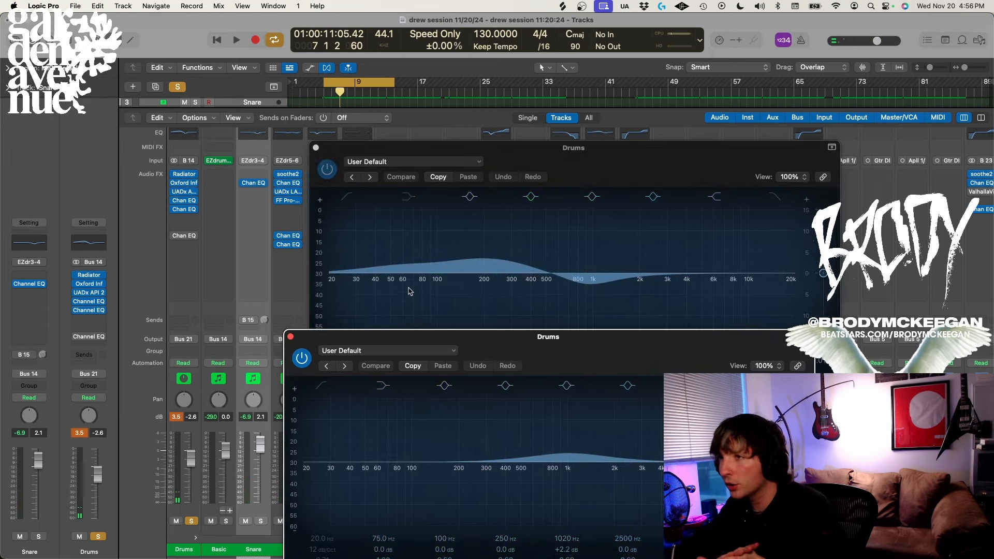
drag(607, 173, 549, 141)
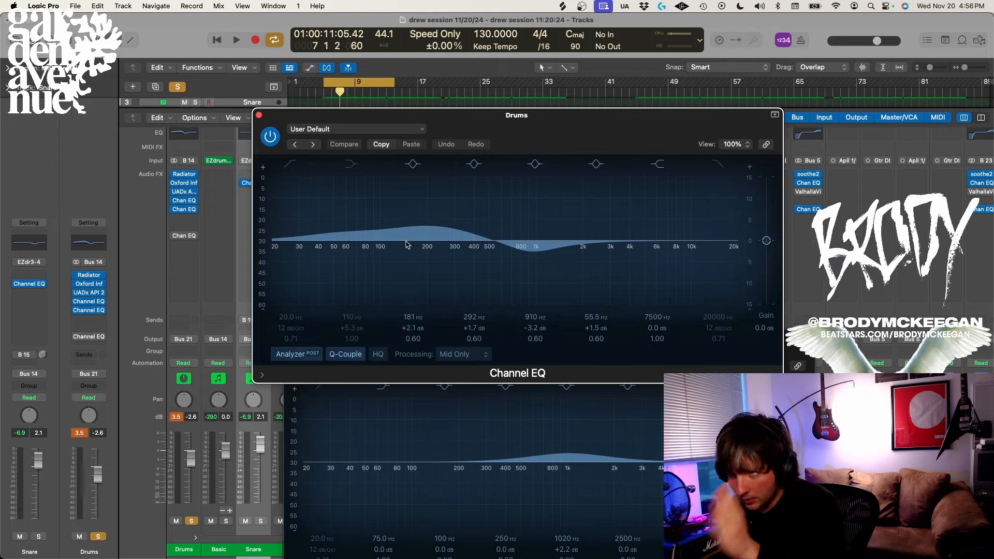
click(790, 355)
drag(632, 345, 543, 282)
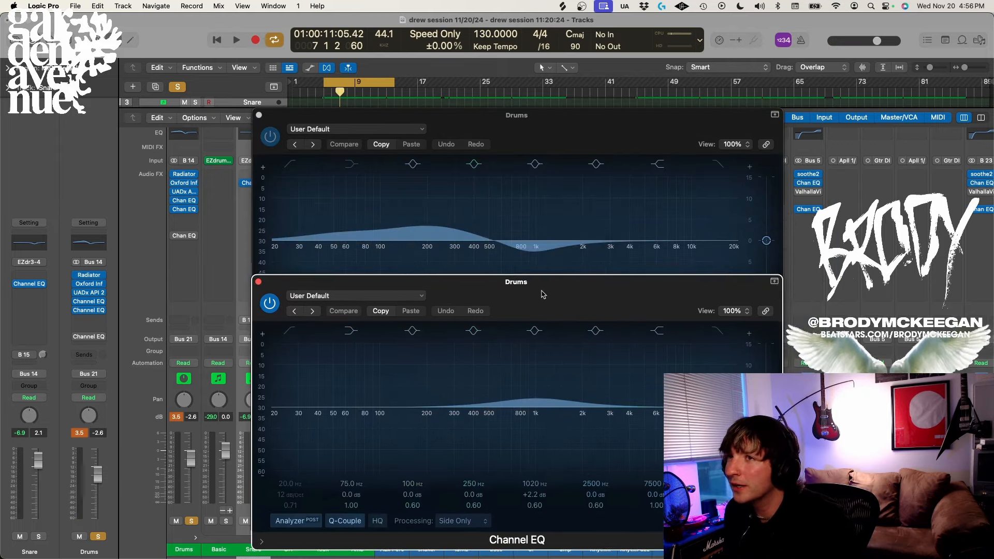
click(259, 116)
click(259, 283)
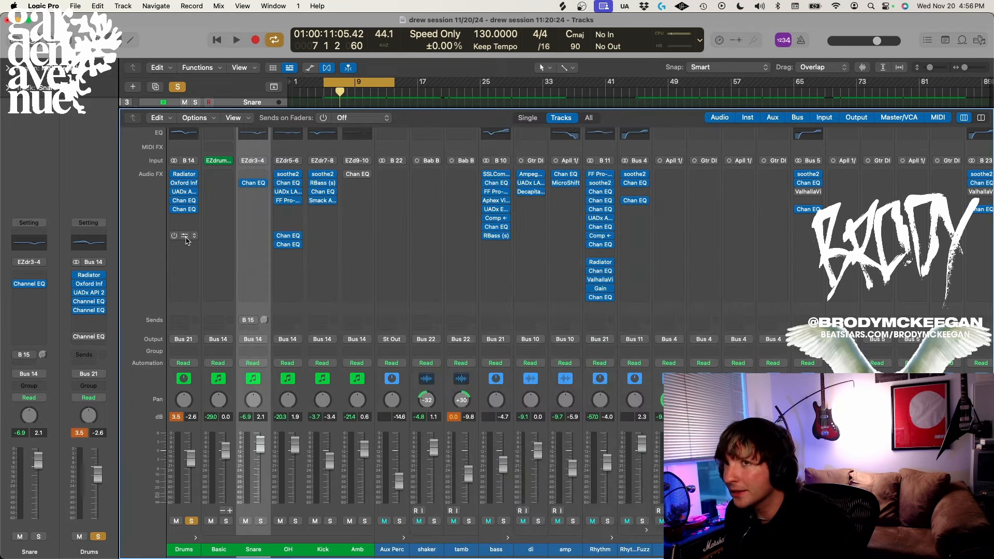
- Turn on the Drums channel's last Channel EQ, listen to the loop with it active, and close its window
click(186, 239)
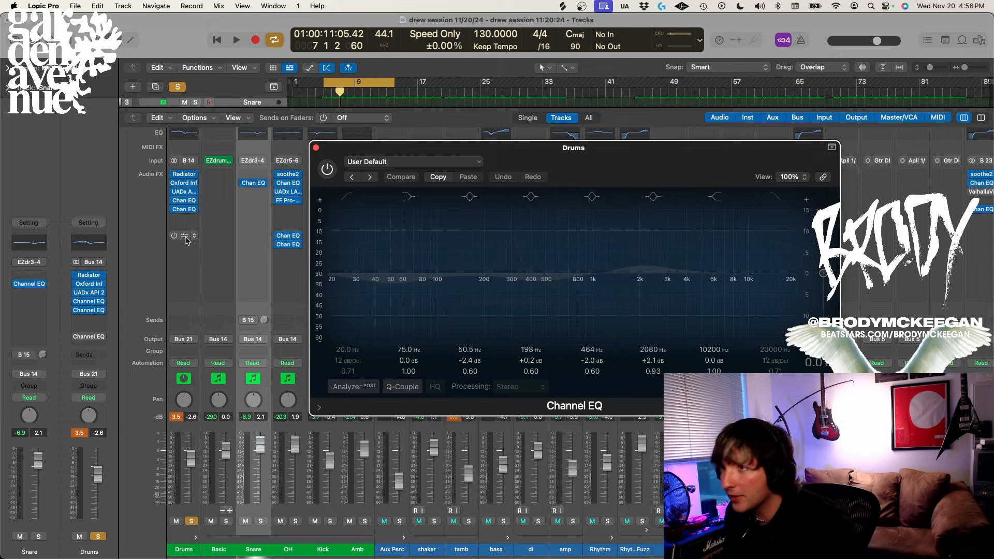
click(325, 167)
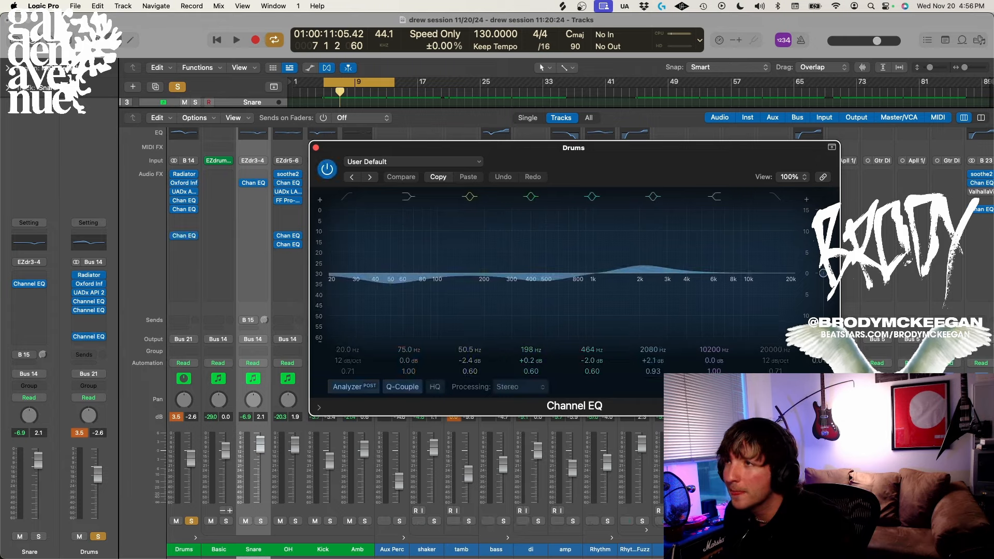
key(space)
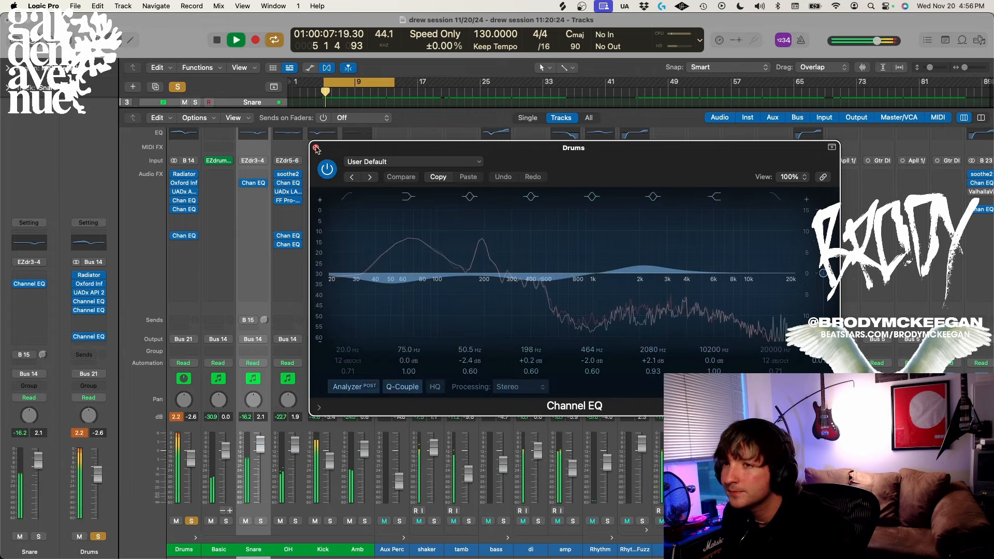
click(316, 147)
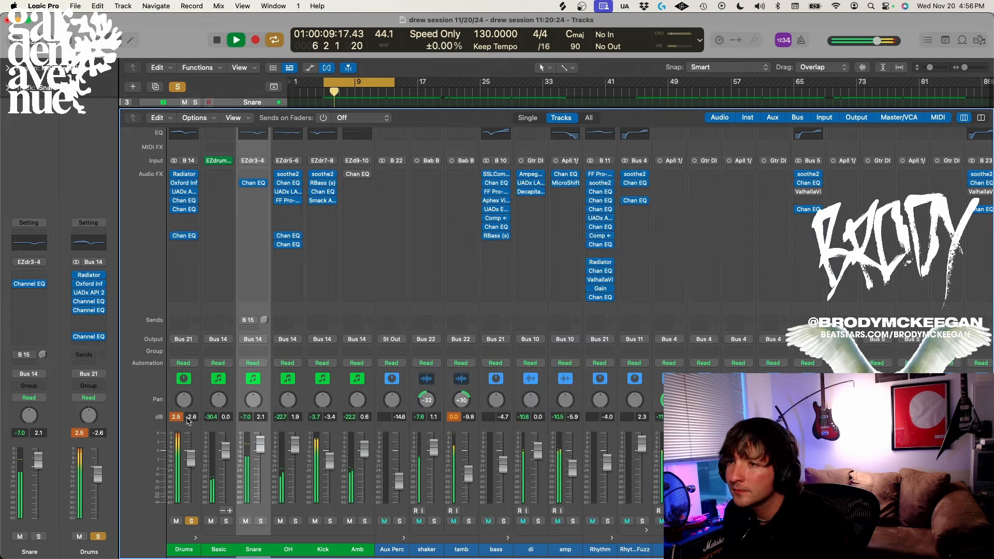
key(space)
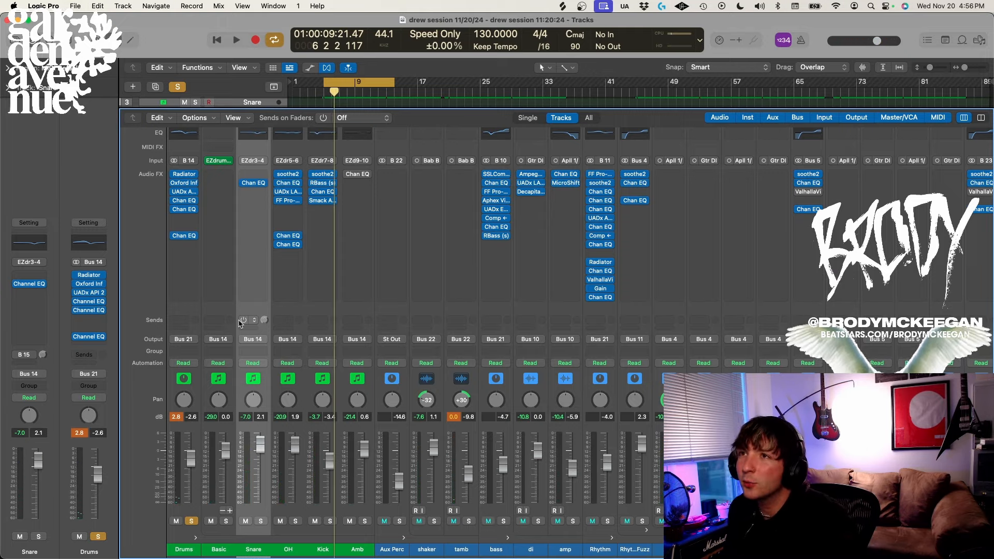
- Select the Drums through Kick channels and compare the playing drums with all their plug-ins bypassed and active, leaving them on
key(x)
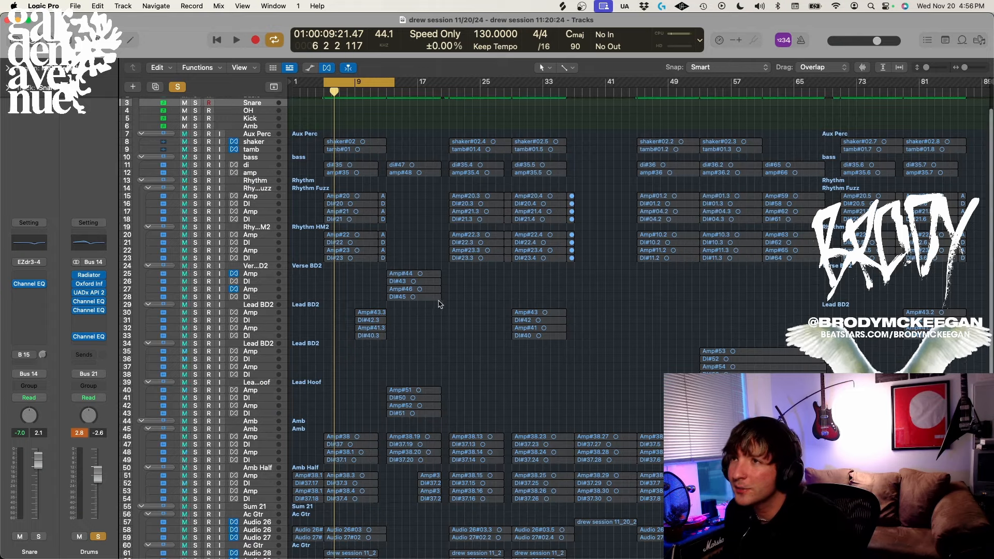
scroll(370, 309, up, 1)
key(x)
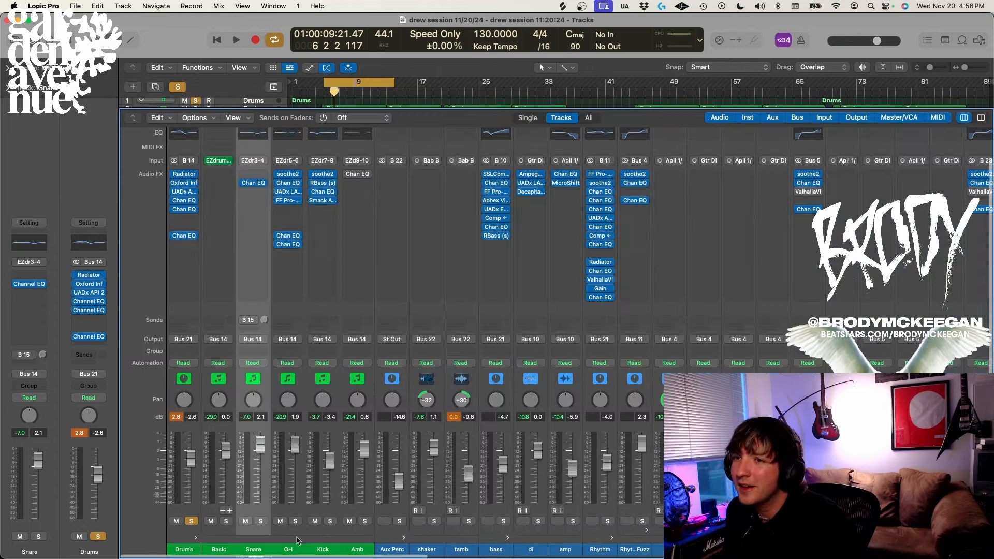
click(176, 550)
shift+click(322, 548)
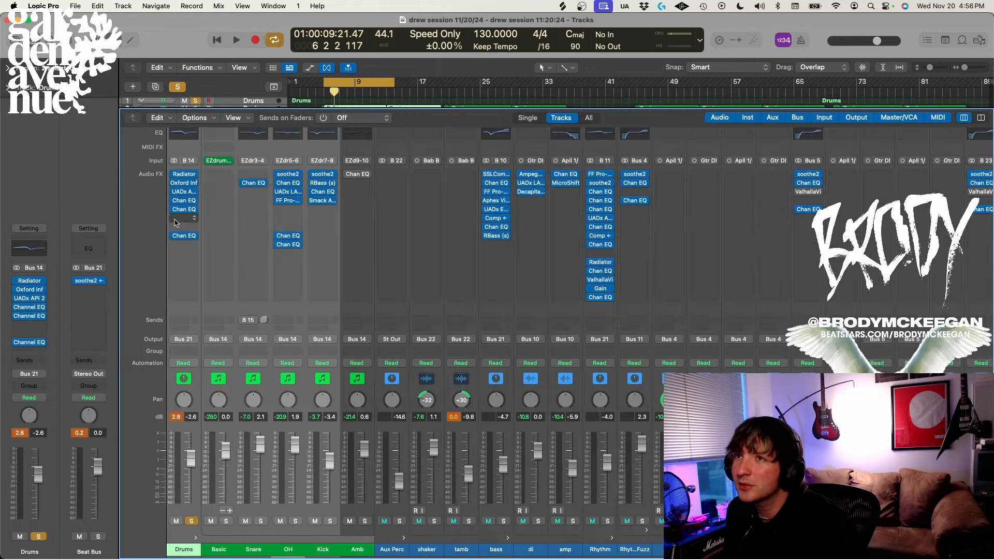
drag(175, 175, 182, 250)
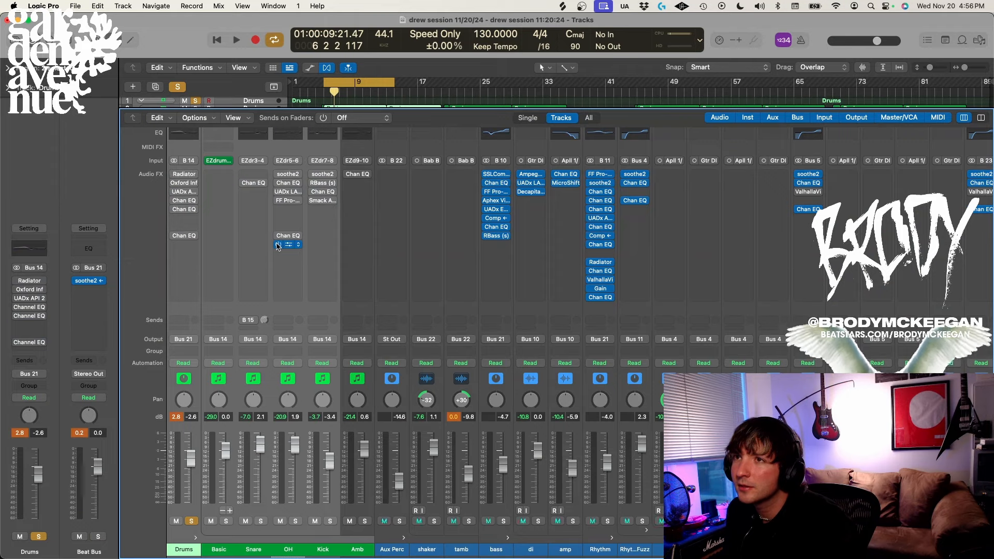
key(space)
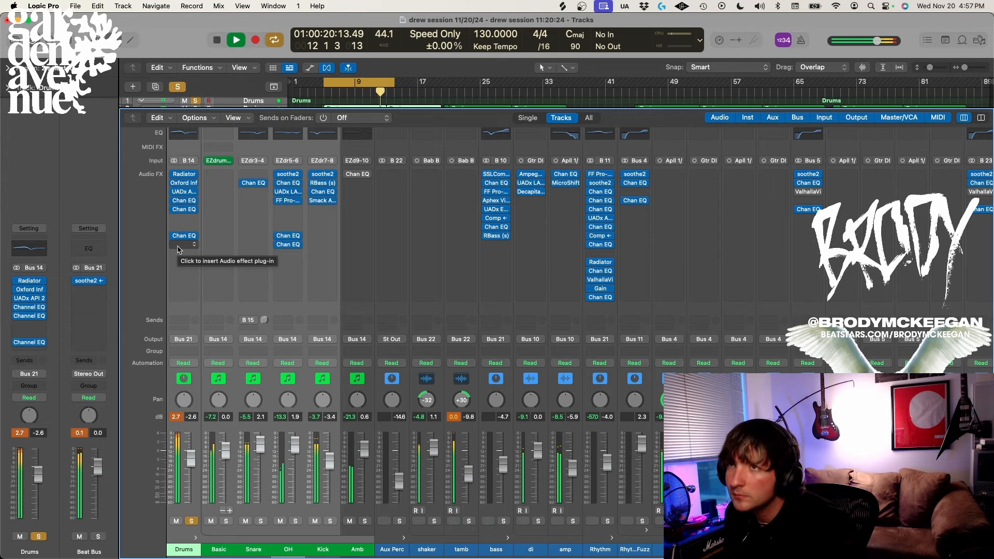
key(space)
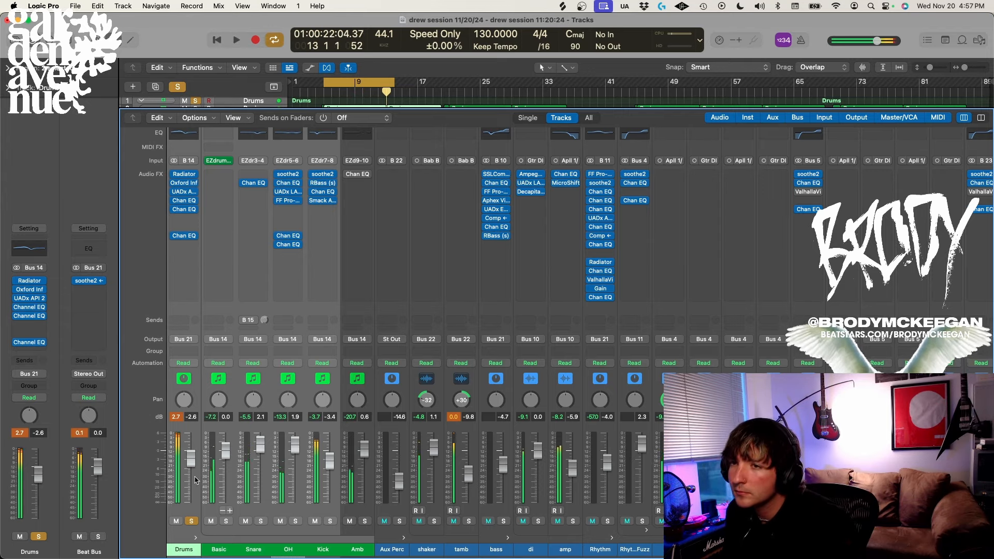
- Unsolo the Drums channel, hide the mixer to return to the arrangement, and turn off cycle mode
click(191, 521)
key(x)
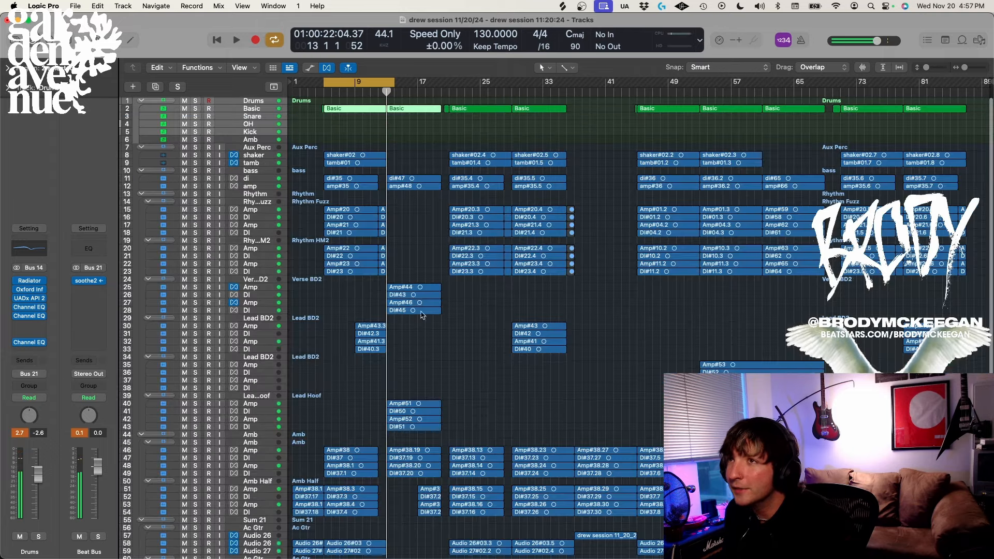
click(369, 233)
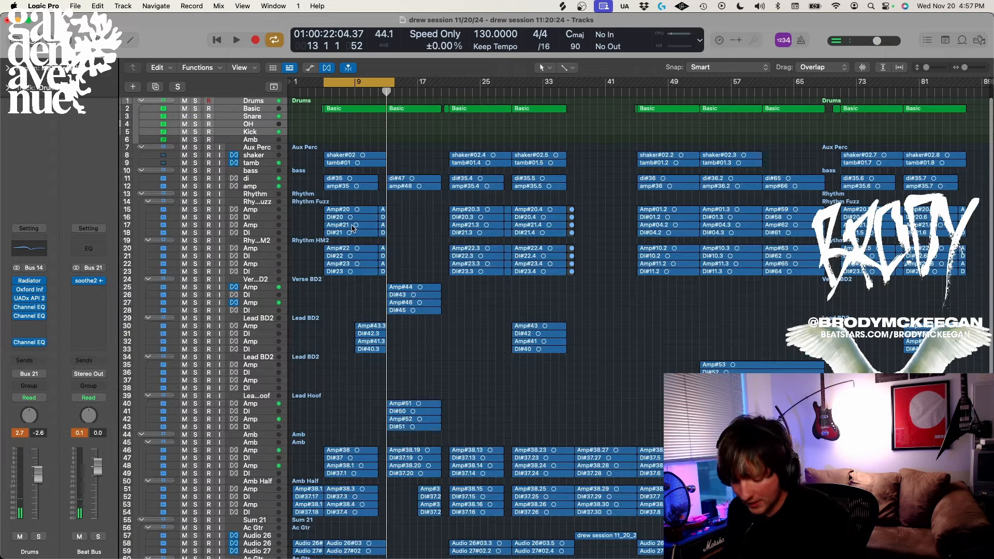
key(c)
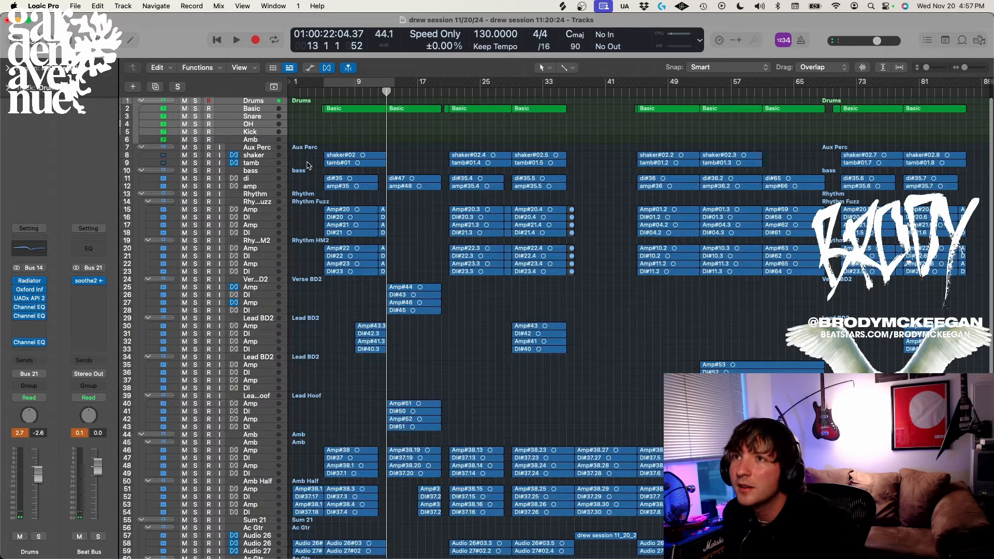
- Solo the Drums and bass tracks and listen to them together from around bar 9
click(196, 101)
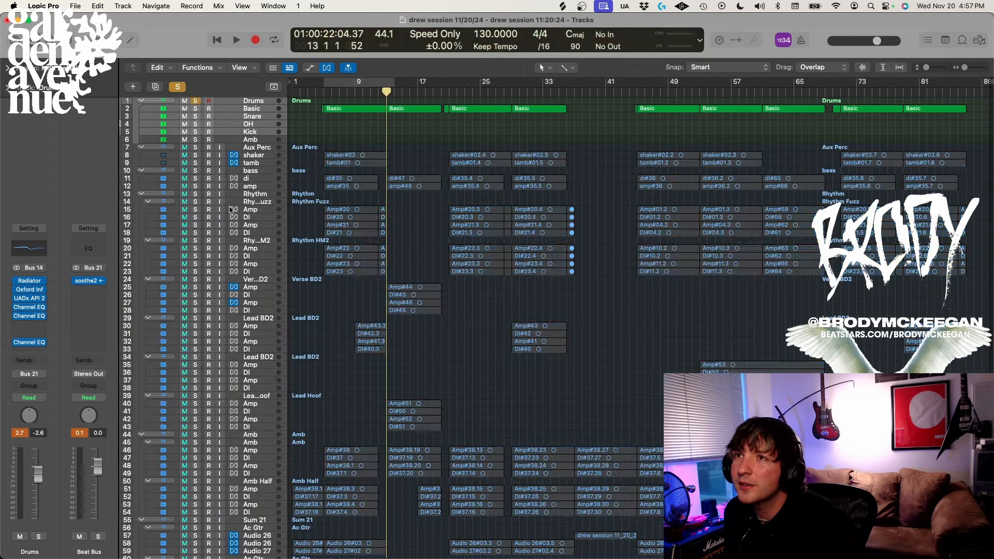
click(195, 172)
click(358, 92)
key(space)
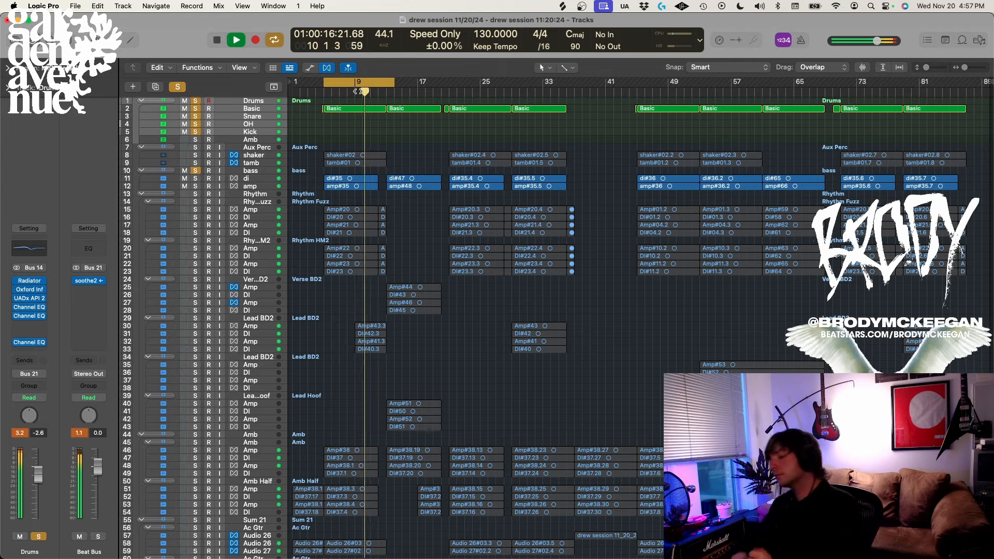
key(space)
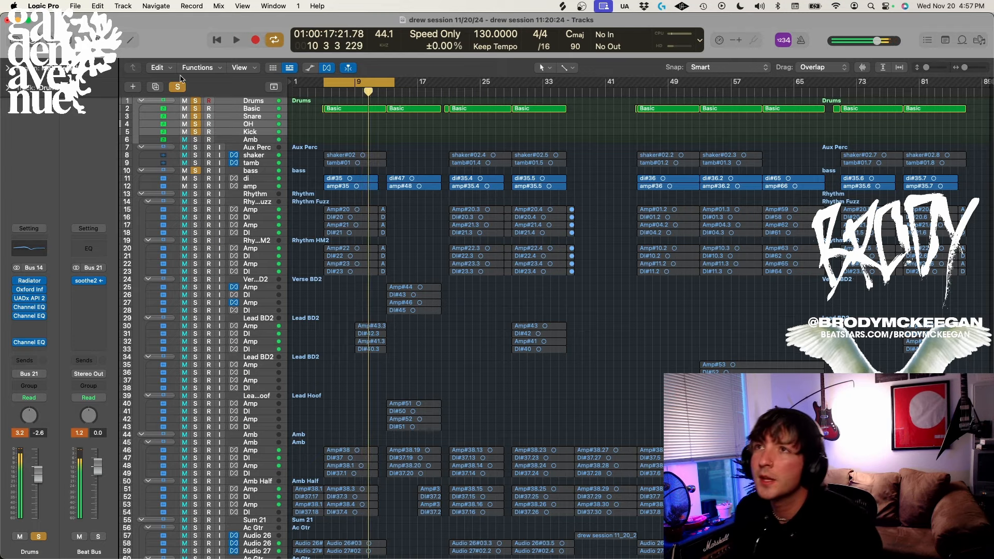
- Unsolo the Drums track, select the bass track, and enlarge the arrangement around its di and amp regions
click(196, 101)
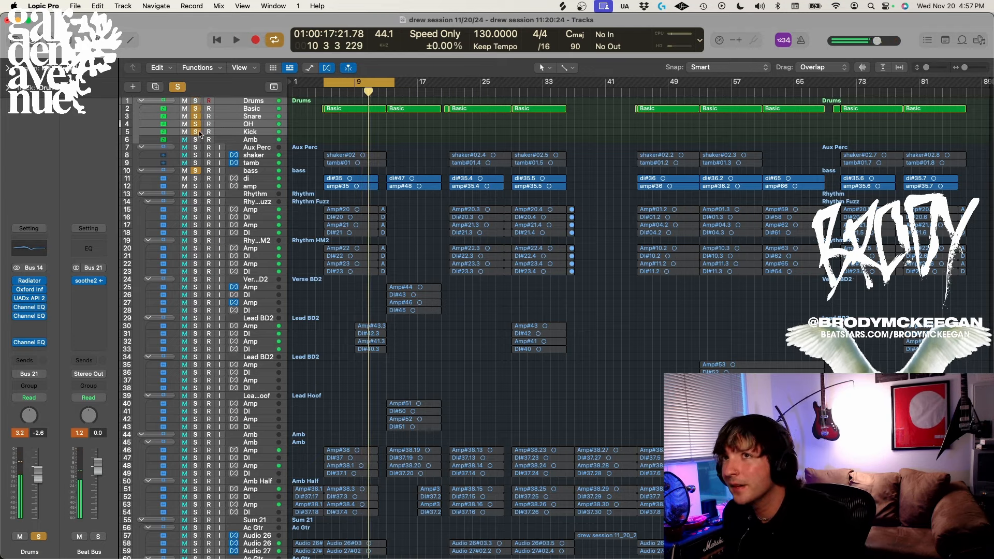
click(257, 174)
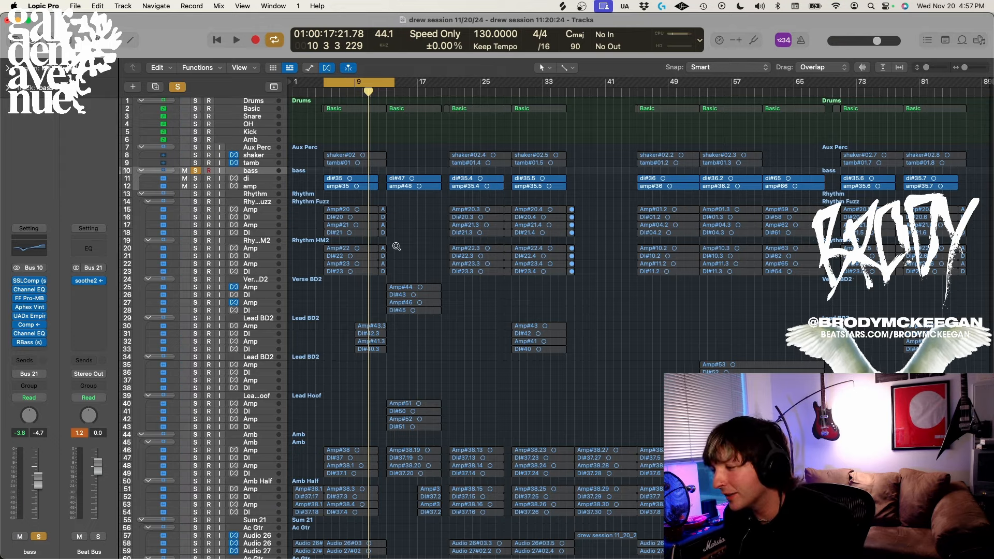
scroll(396, 246, up, 5)
scroll(396, 246, right, 5)
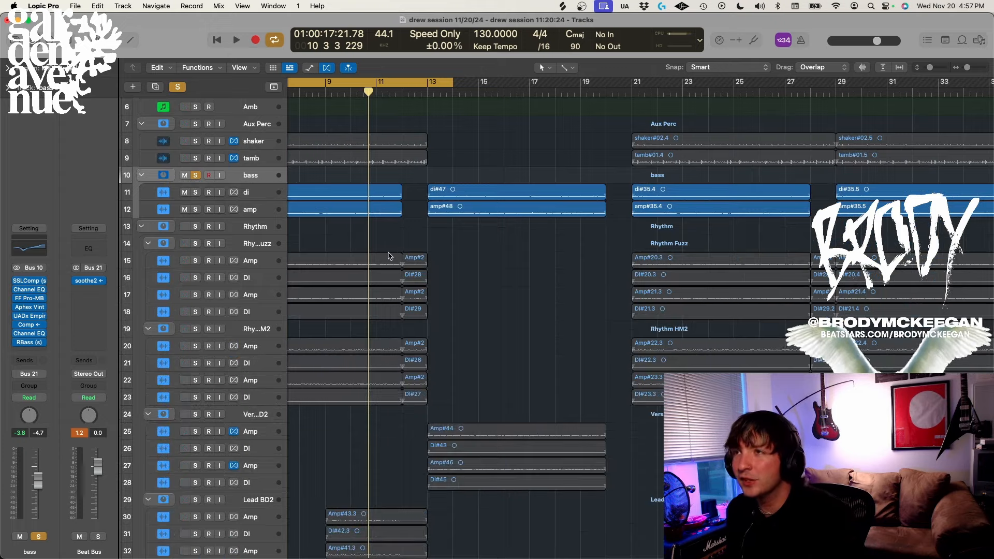
scroll(391, 255, up, 3)
scroll(391, 256, down, 2)
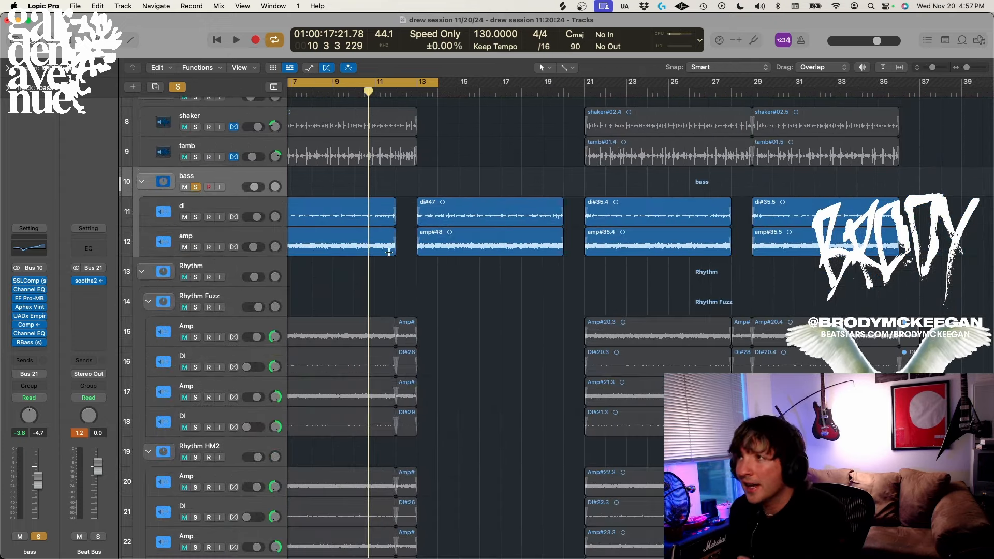
scroll(415, 266, left, 5)
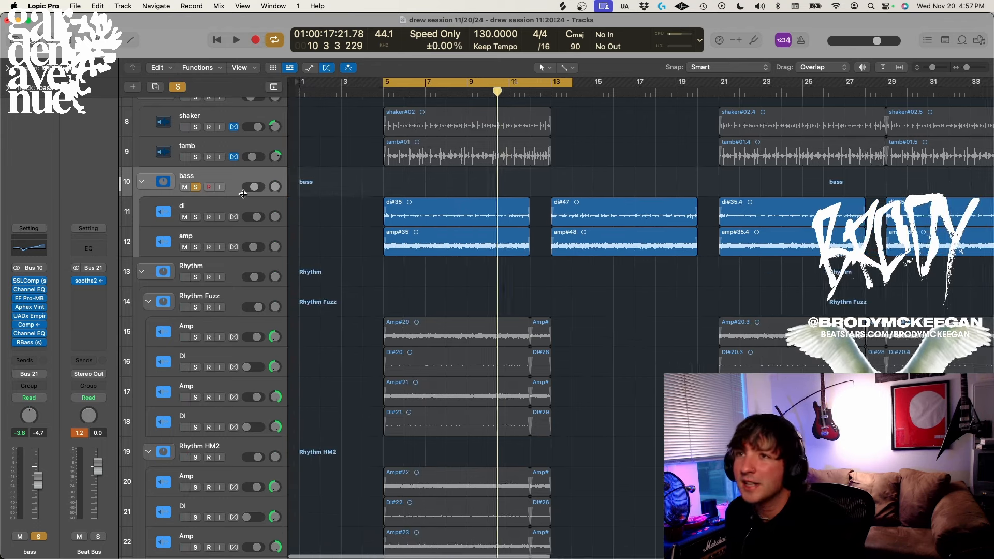
- Unsolo the bass stack and solo only its di track
click(226, 207)
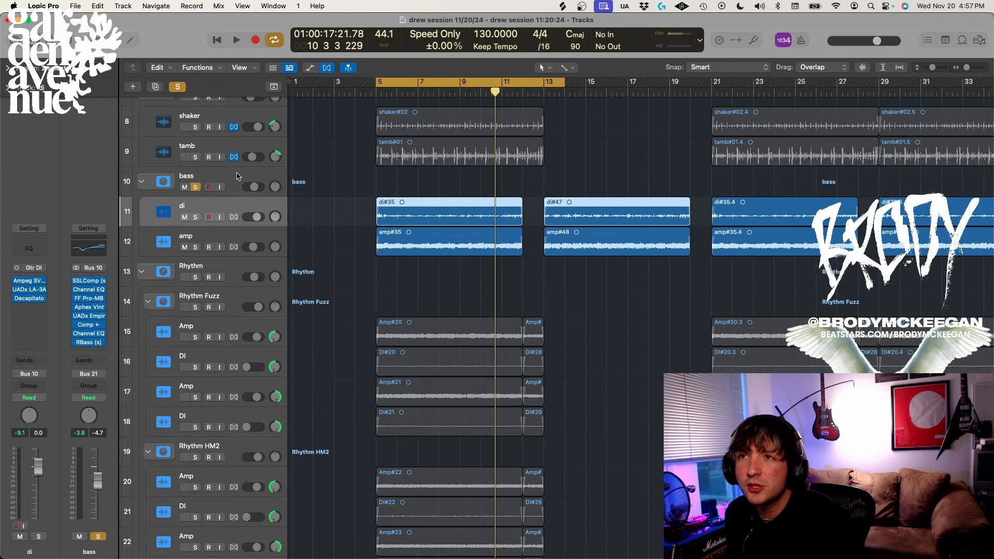
click(197, 194)
click(196, 188)
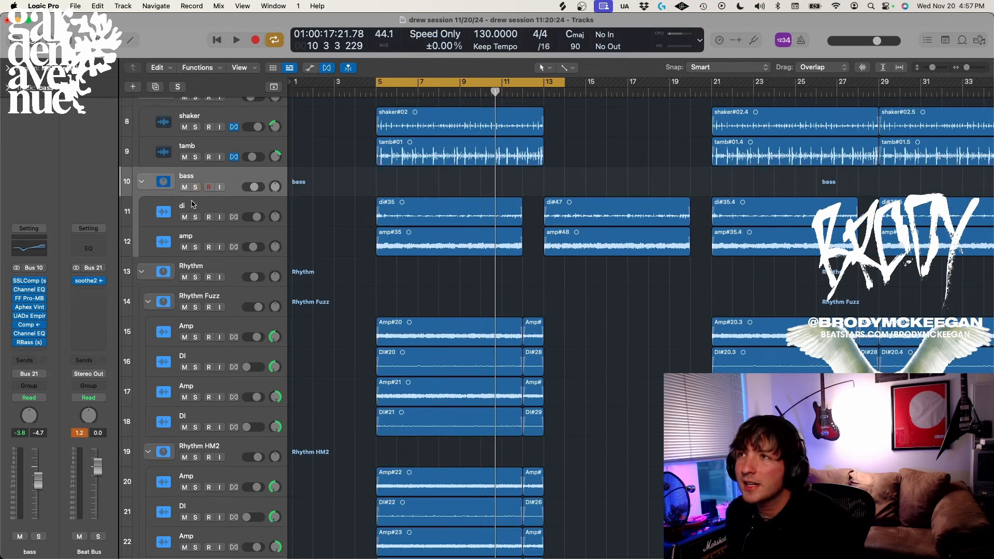
click(191, 203)
scroll(191, 204, up, 1)
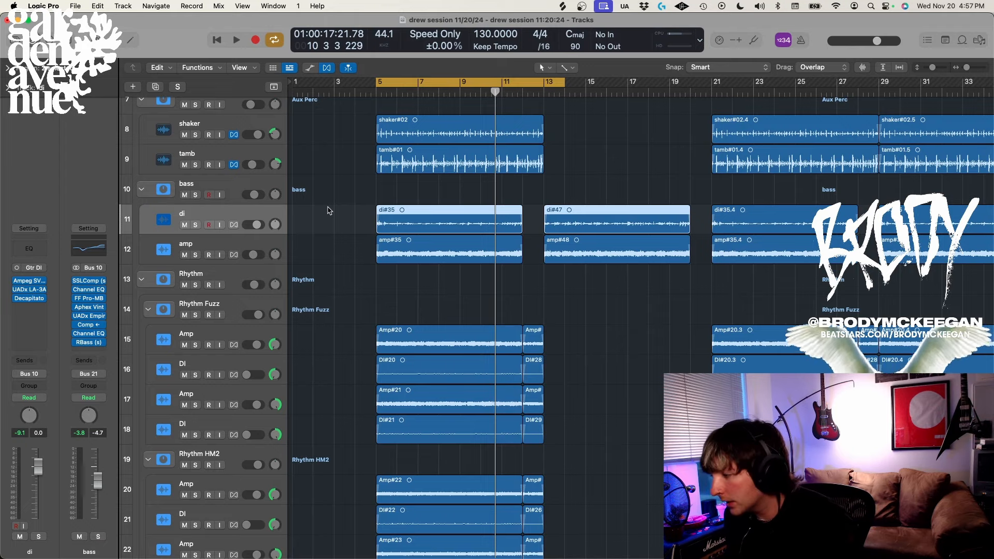
click(196, 226)
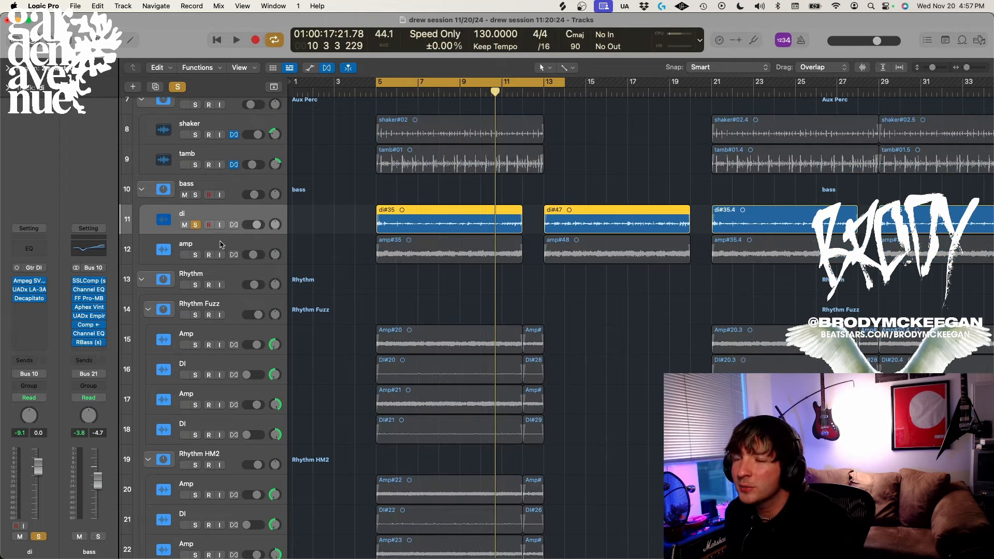
- Solo the bass amp track in place of the di track and listen to it on its own
click(202, 261)
click(195, 255)
click(195, 225)
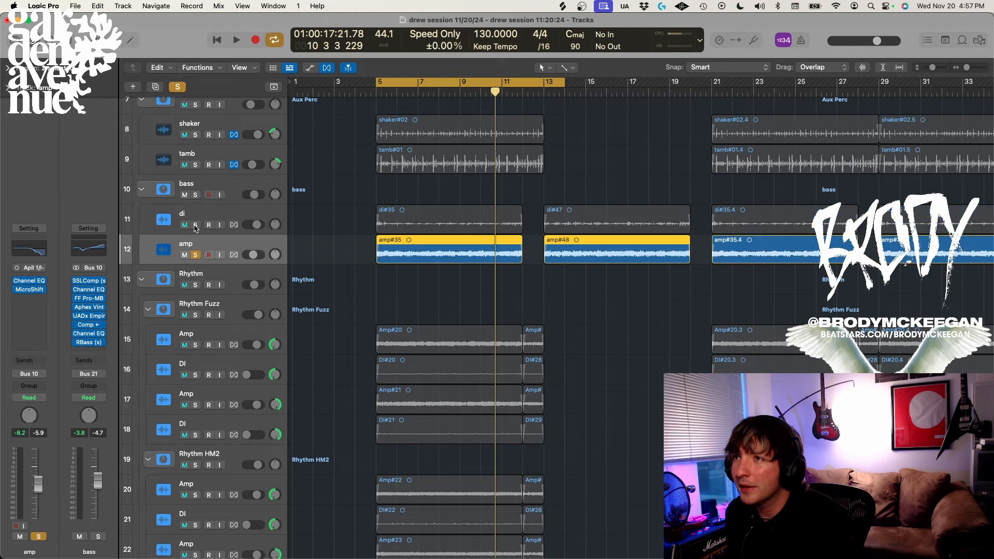
key(space)
key(space)
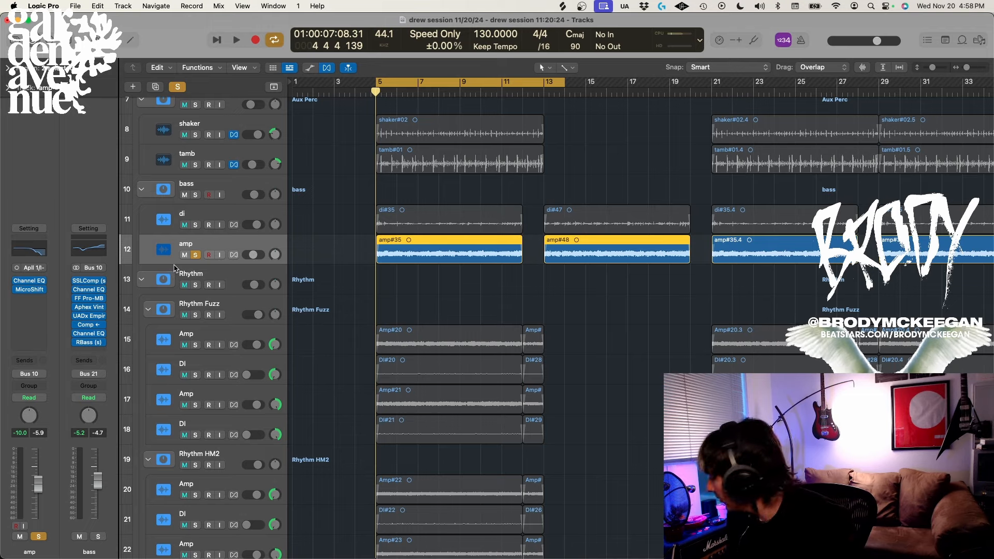
- Examine the bass amp track's Channel EQ and MicroShift settings, close both windows, and listen to the track
click(31, 283)
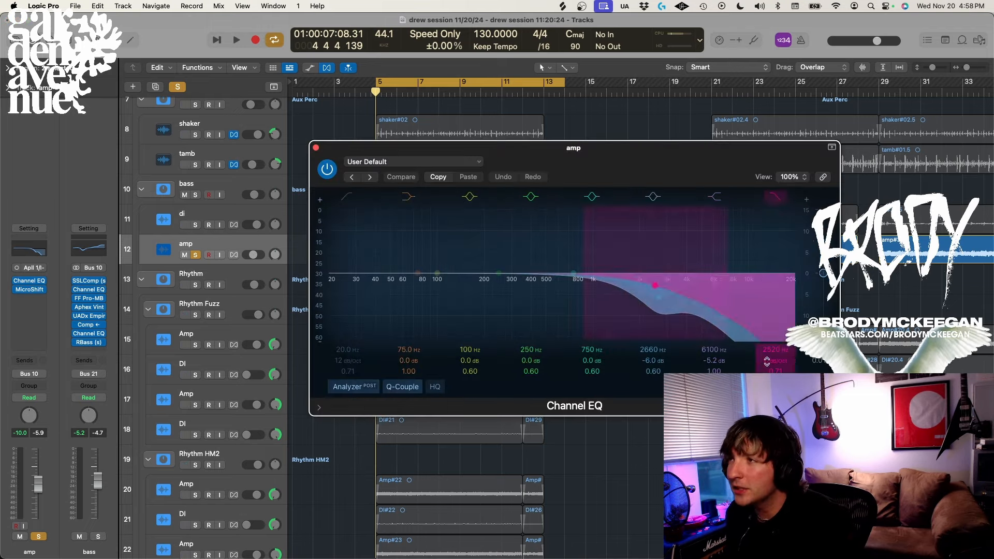
click(34, 291)
drag(627, 172, 451, 241)
key(space)
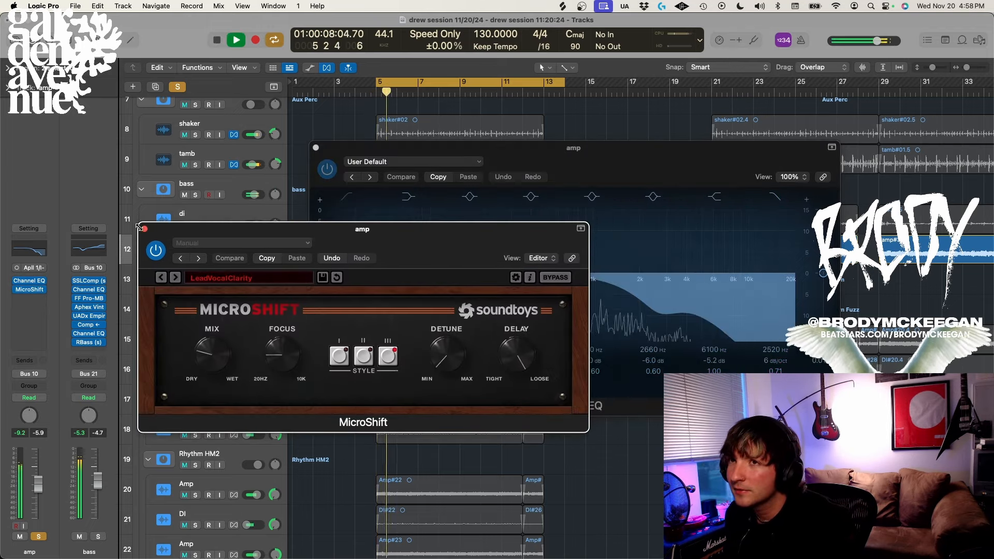
click(144, 228)
click(316, 148)
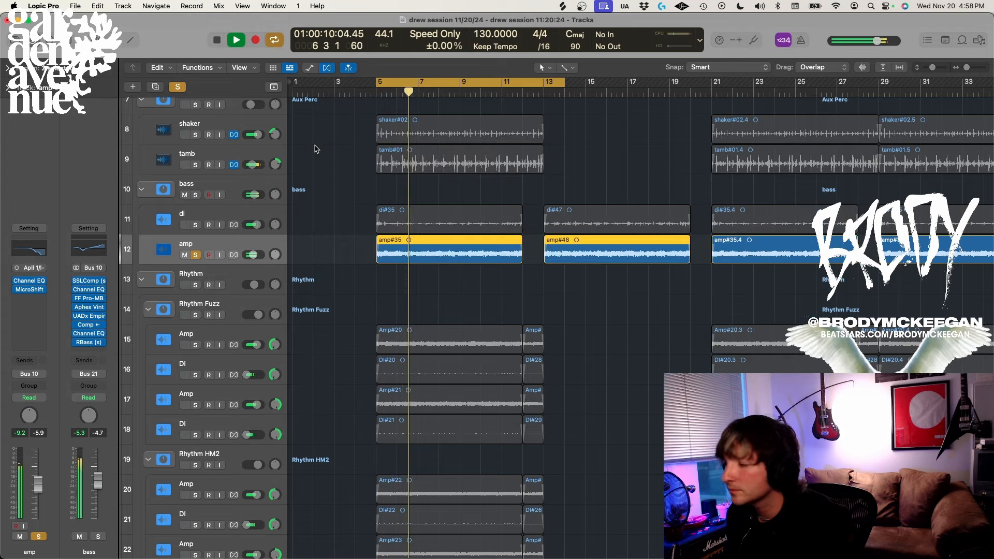
mouse_move(76, 300)
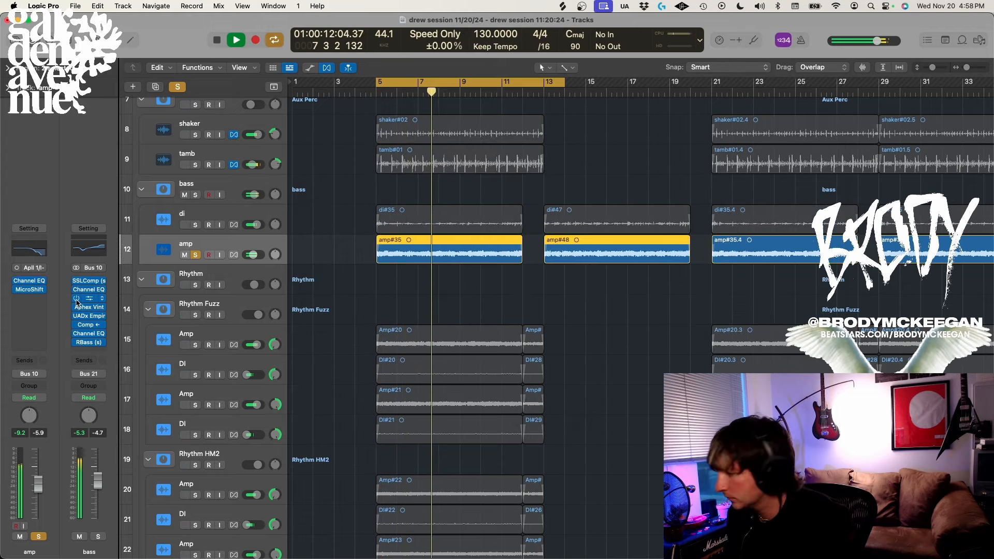
key(space)
- Solo the bass di track in place of the amp track and view its Ampeg SVTVR amp plug-in
click(196, 224)
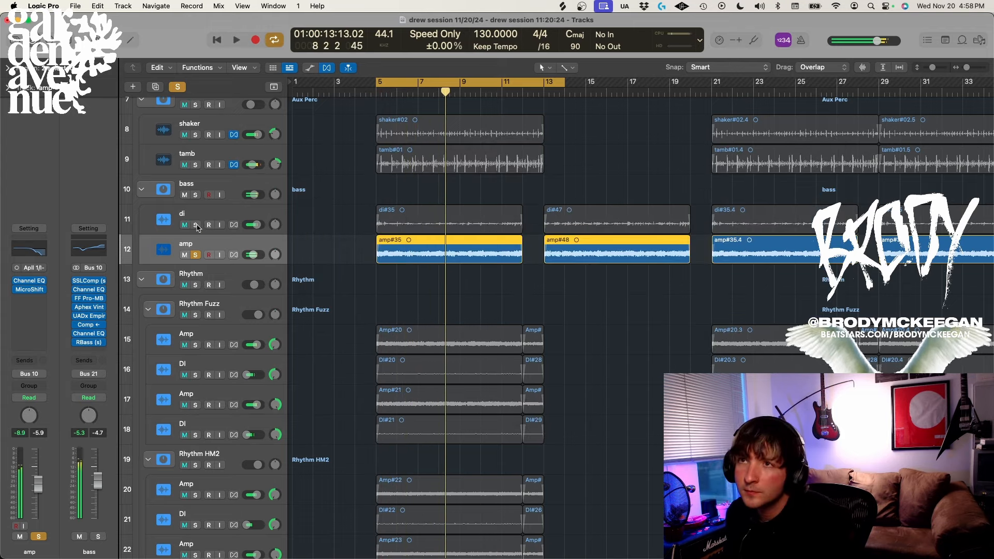
click(196, 254)
click(215, 219)
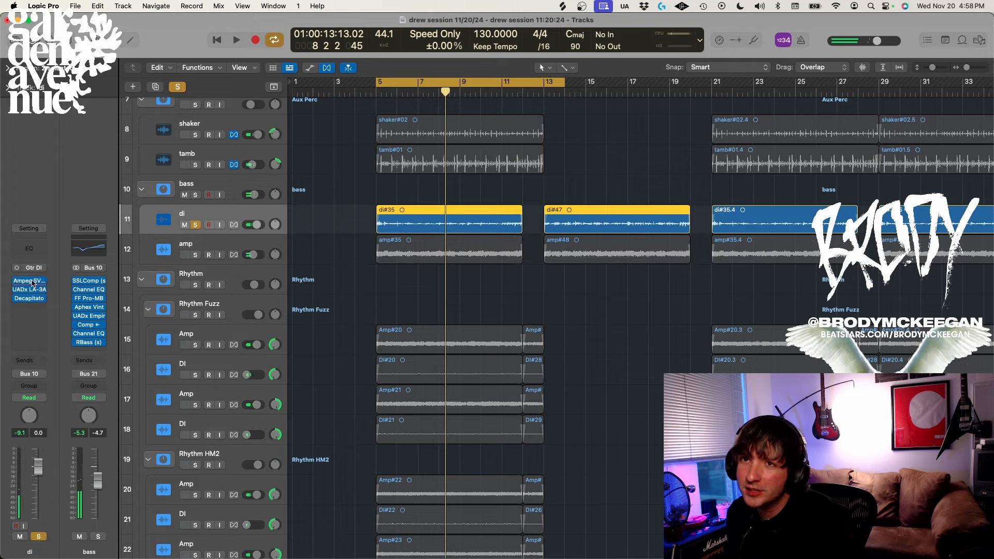
click(31, 282)
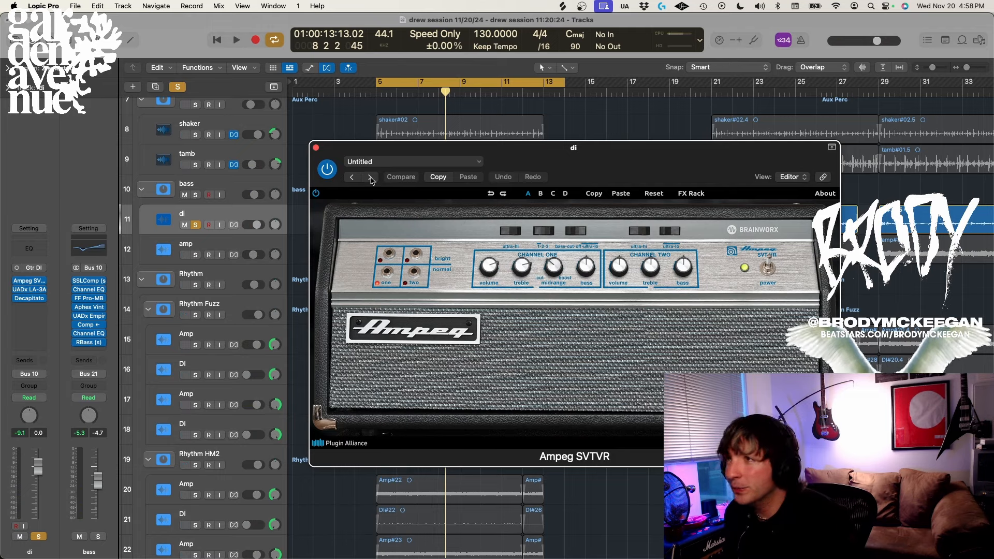
- Examine the di track's LA-3A and Decapitator settings with the windows spread apart, start playback, and close Decapitator
click(30, 292)
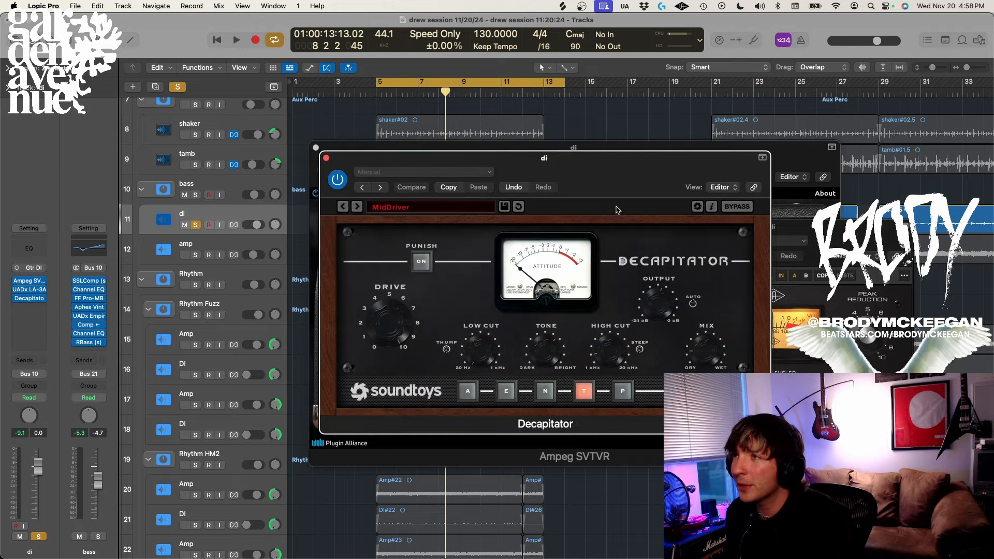
drag(625, 178, 376, 282)
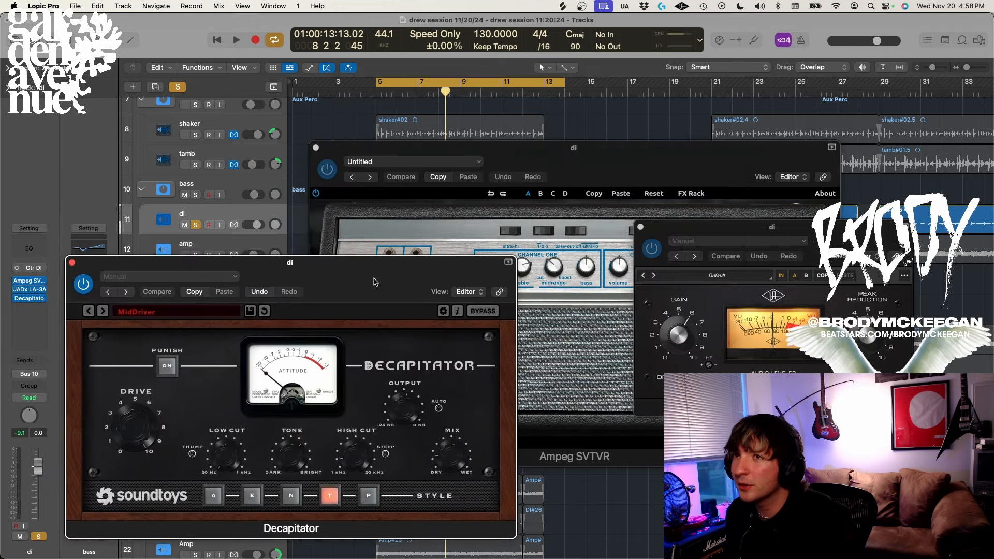
key(space)
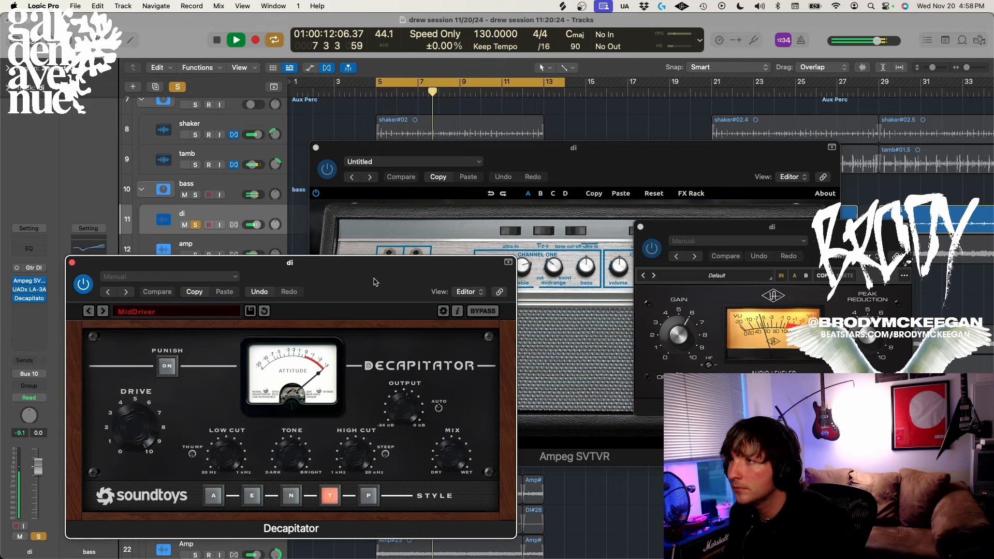
click(72, 263)
- Compare the di track with its Ampeg SVTVR, LA-3A and Decapitator bypassed and re-enabled, and stop playback
click(16, 298)
click(16, 290)
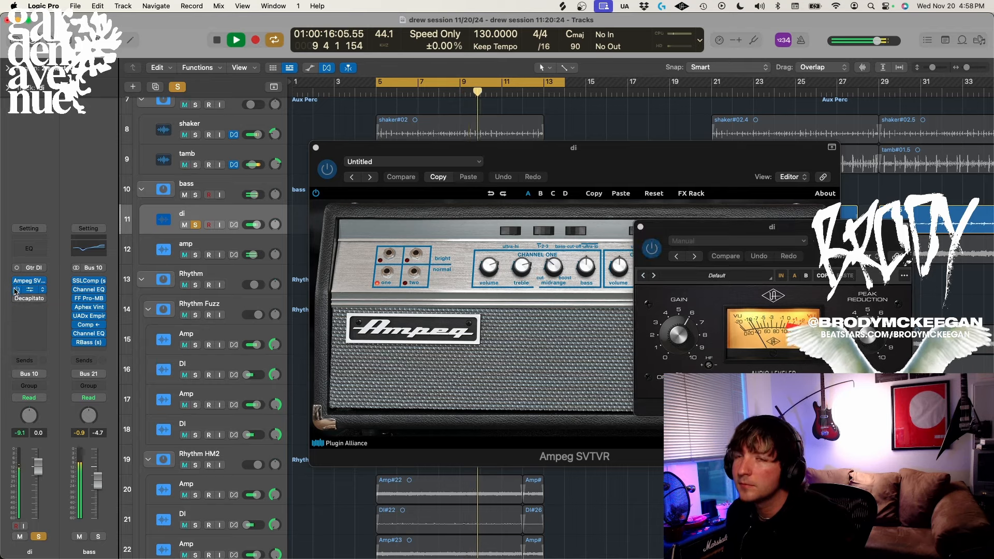
click(17, 281)
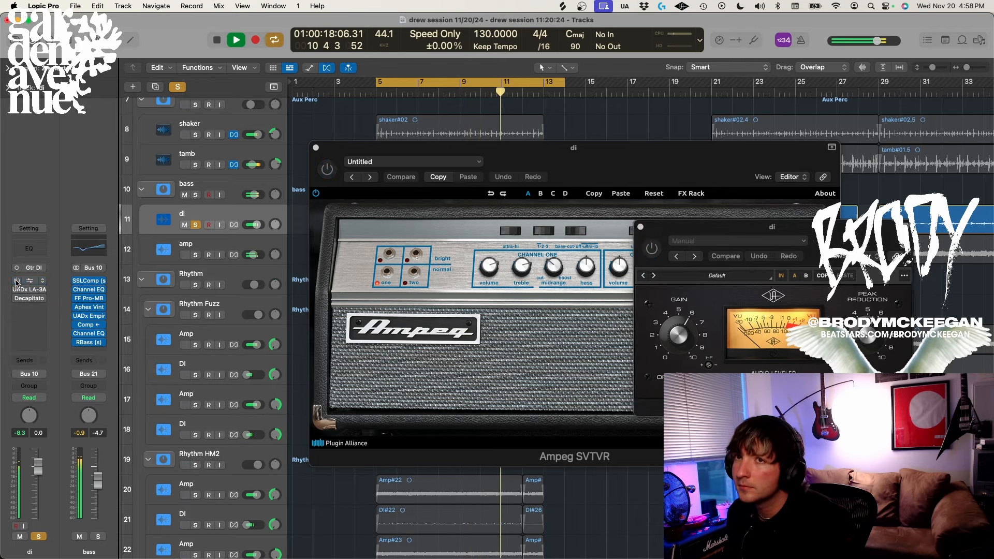
drag(17, 281, 17, 298)
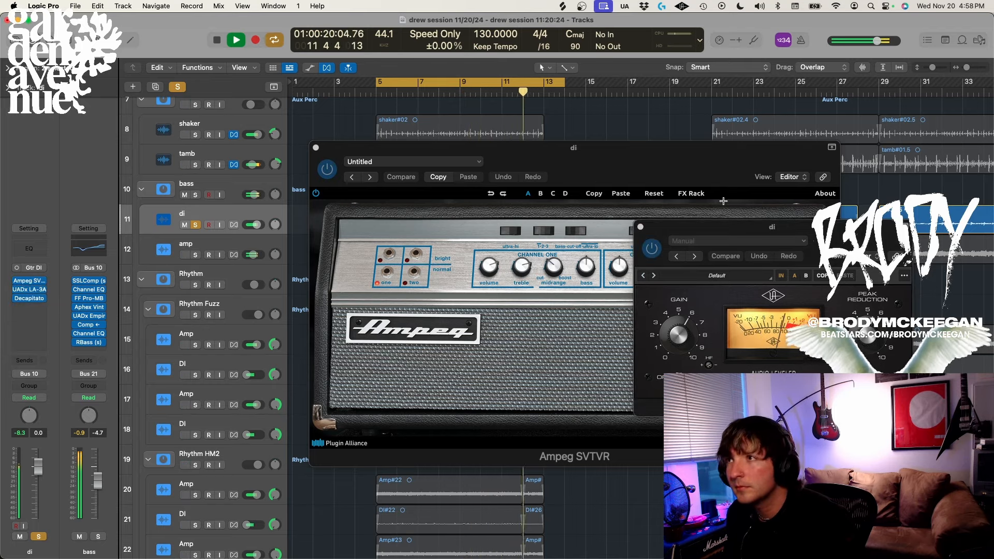
key(space)
- Close the di track's remaining plug-in windows and solo the whole bass stack in place of the di track
click(641, 227)
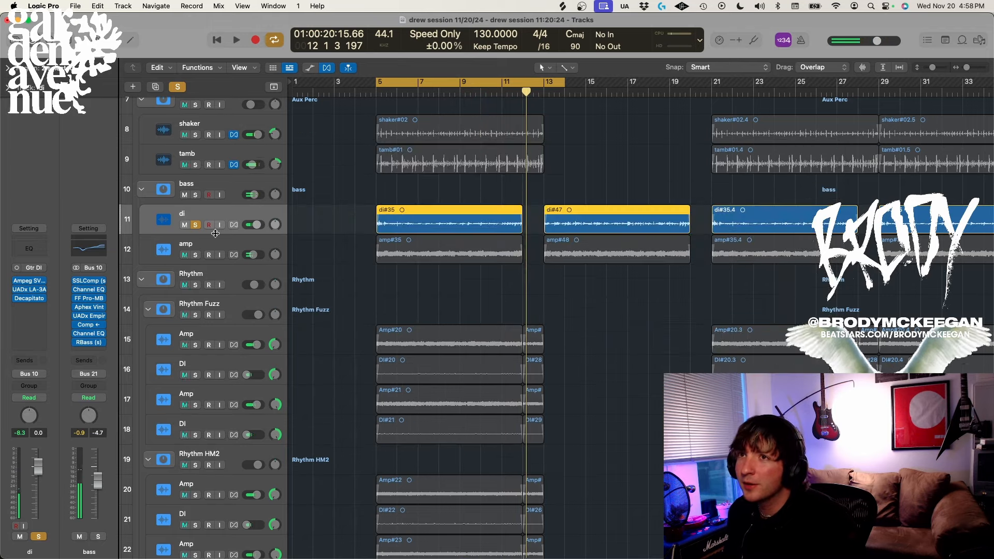
click(315, 148)
click(196, 255)
click(193, 200)
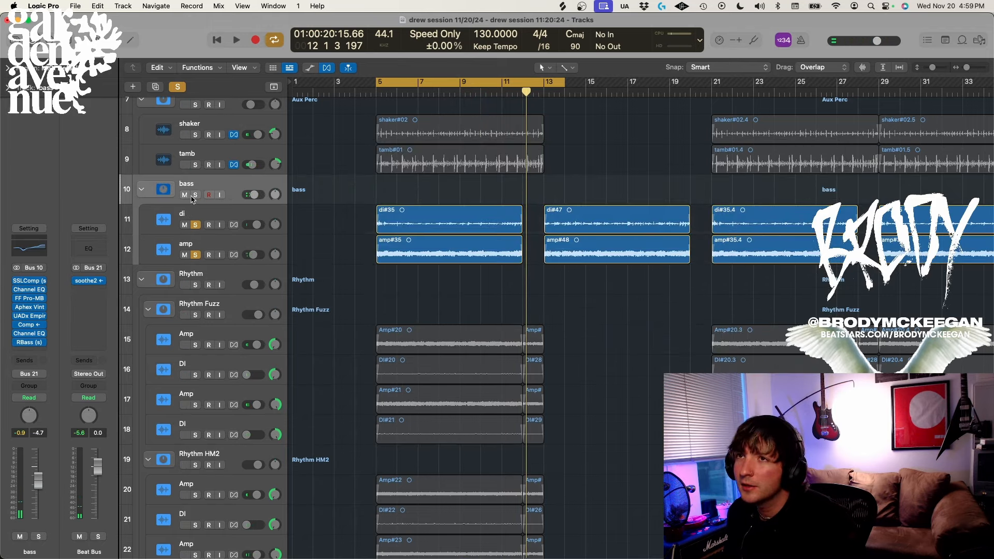
click(196, 194)
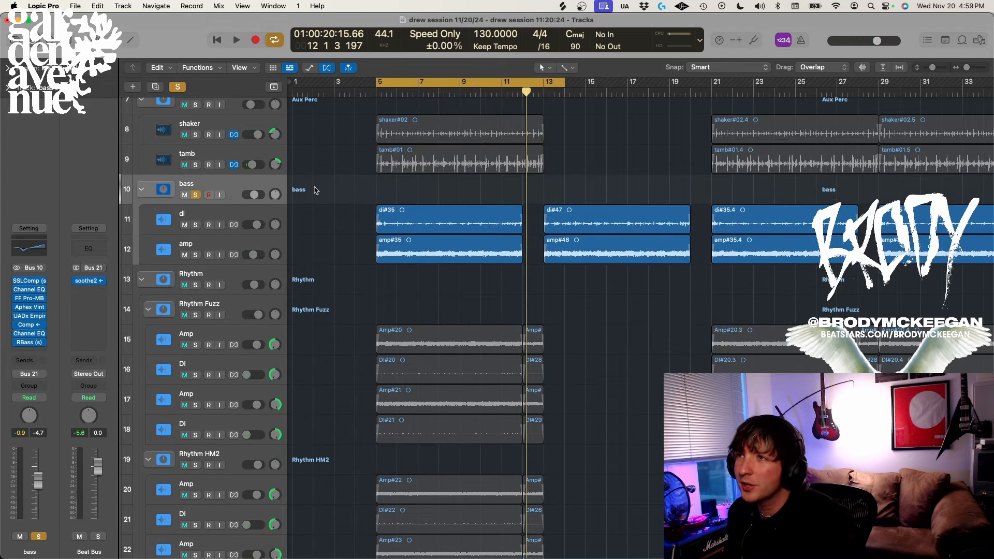
- Examine the bass stack's SSLComp during playback and its first Channel EQ, and close both windows
click(17, 325)
click(28, 280)
key(space)
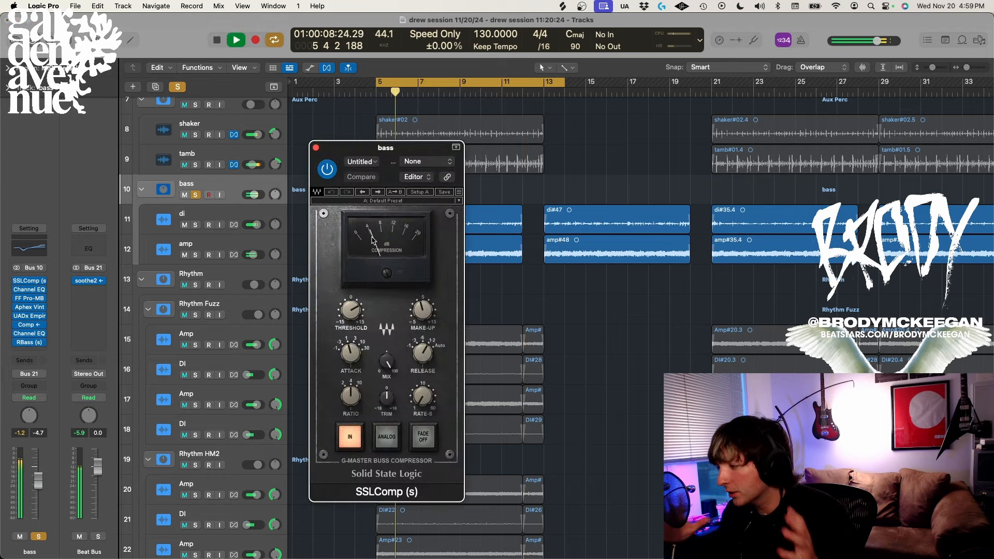
key(space)
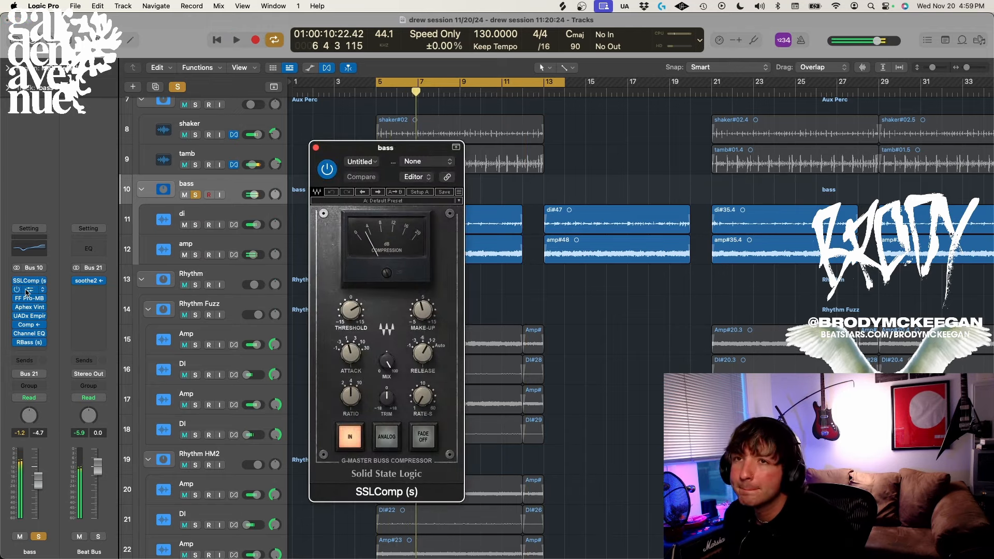
click(29, 289)
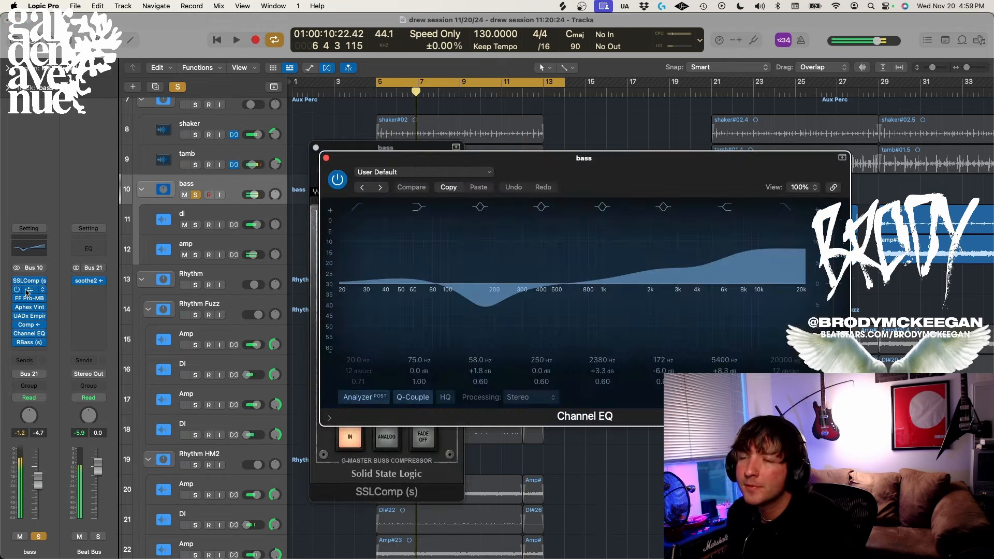
click(327, 158)
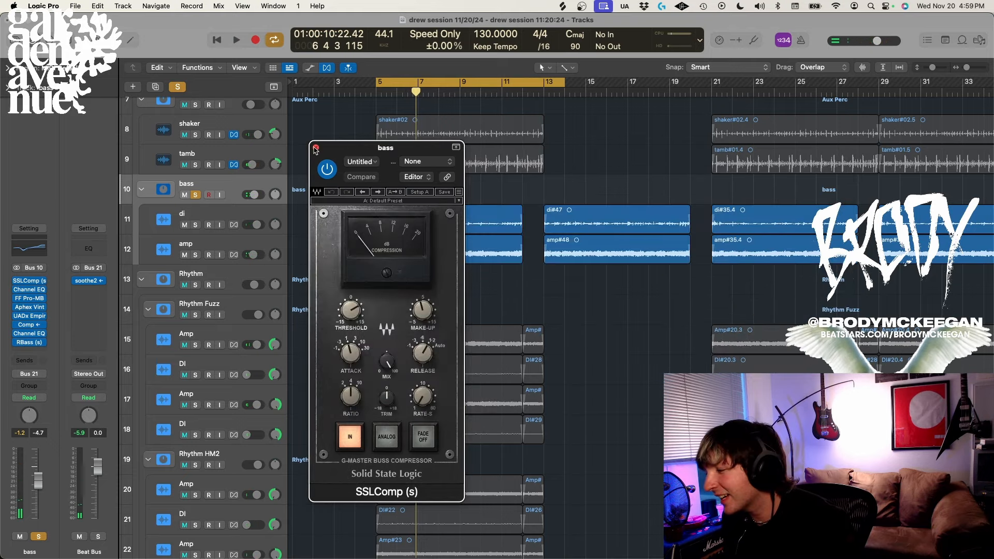
click(315, 148)
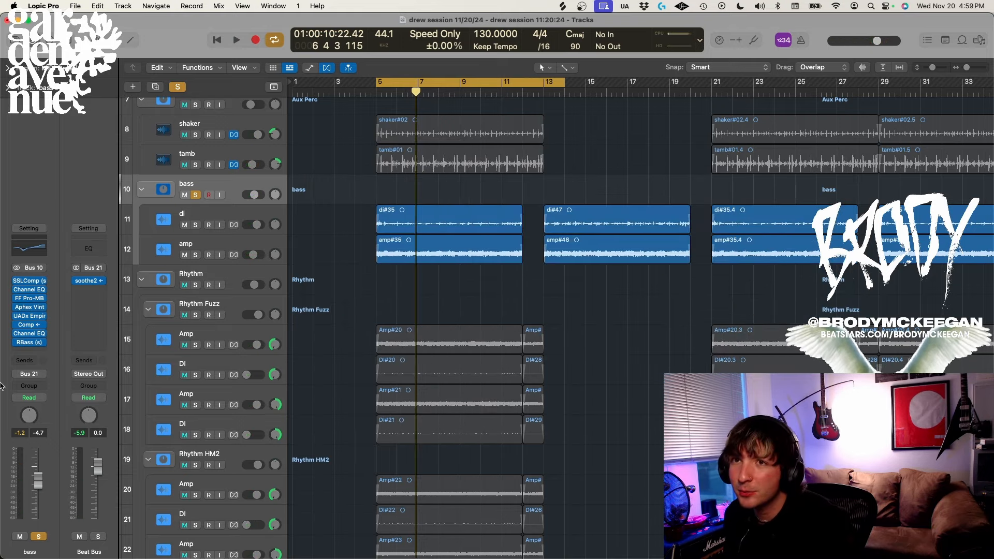
- Play the bass stack while examining its FF Pro-MB and Aphex Vintage Exciter settings, closing each window
click(27, 299)
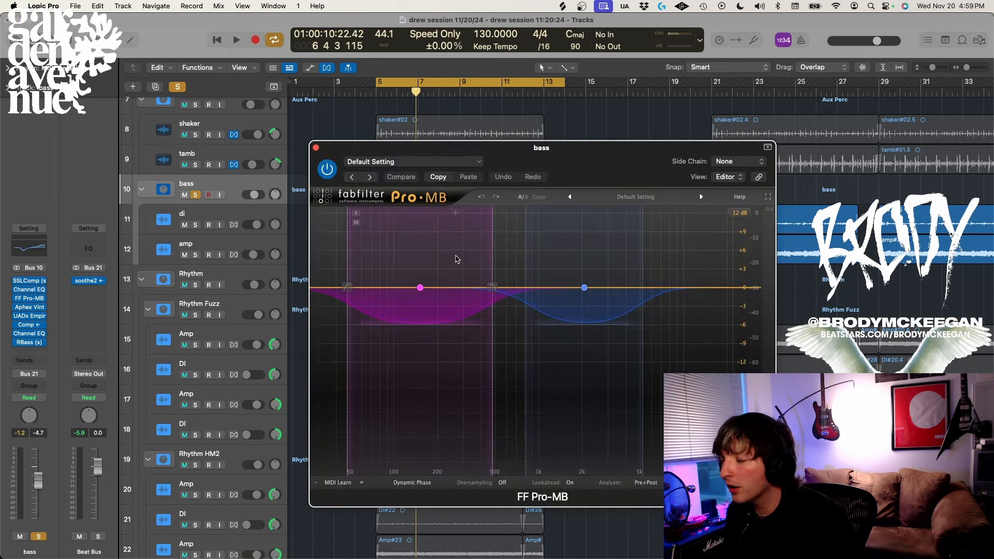
key(space)
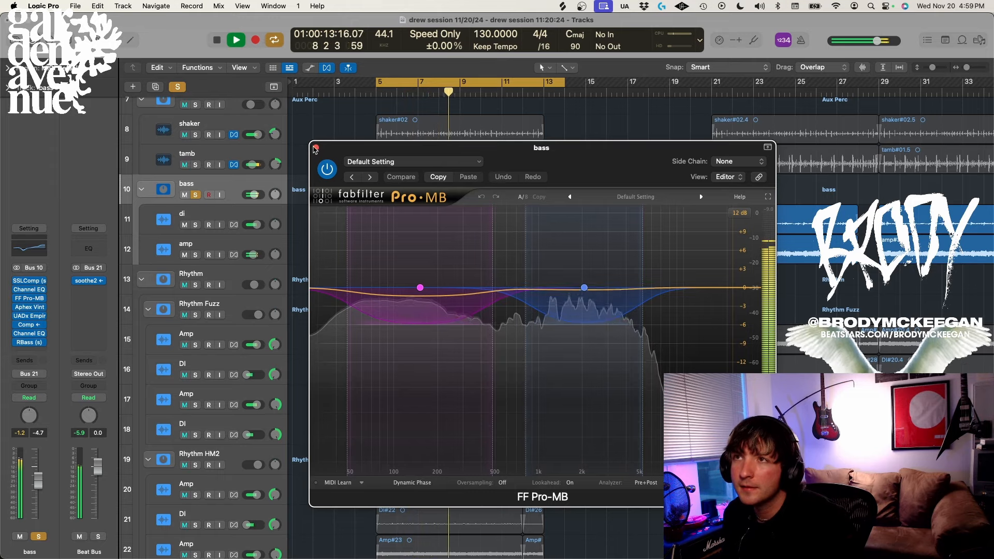
key(super+w)
click(30, 307)
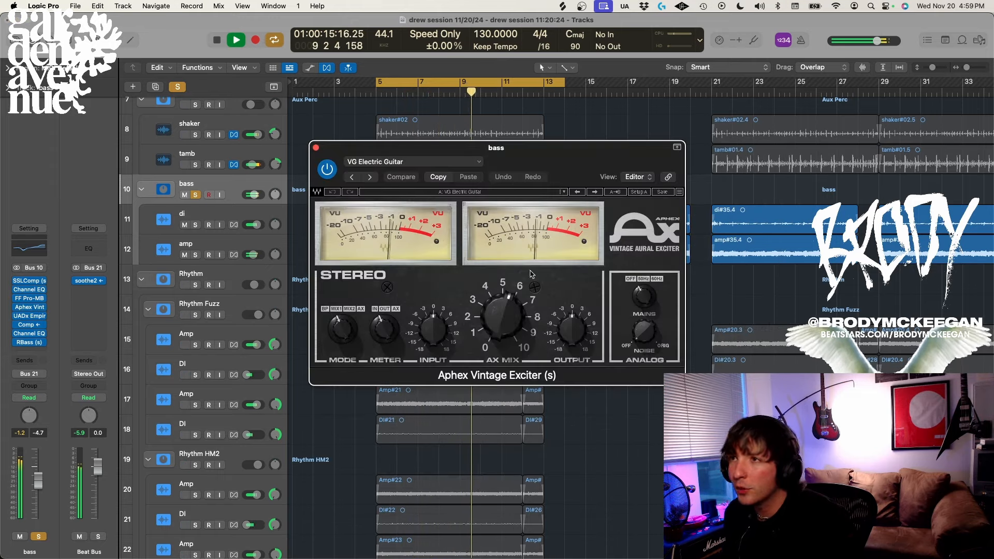
click(315, 148)
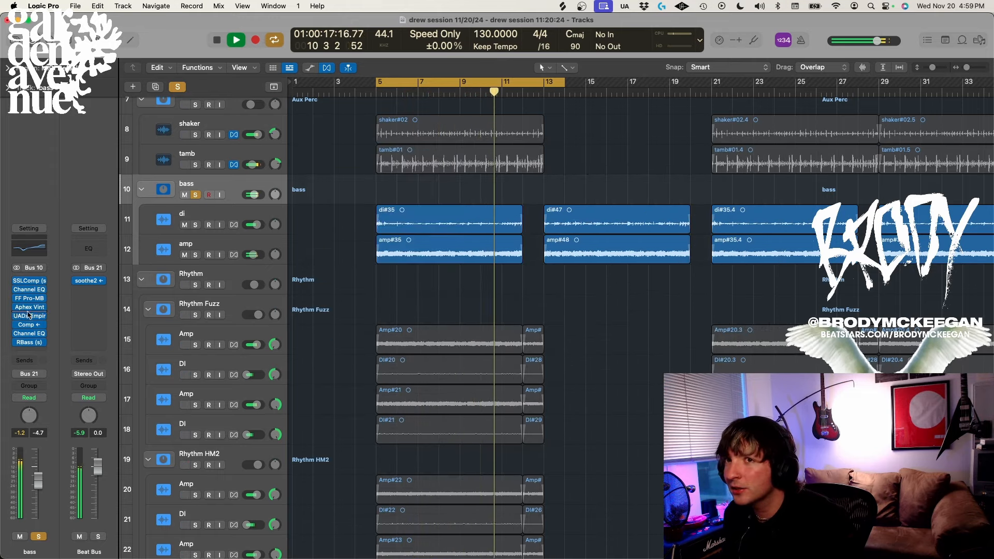
- Examine the bass stack's Empirical Labs Distressor and compare the playing sound with it bypassed and re-enabled
click(30, 316)
drag(575, 175, 542, 185)
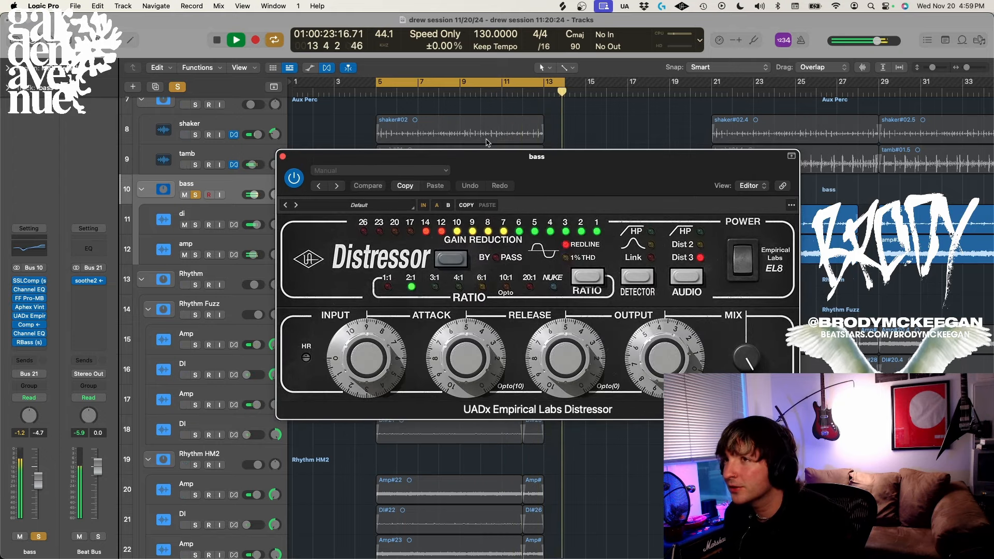
key(space)
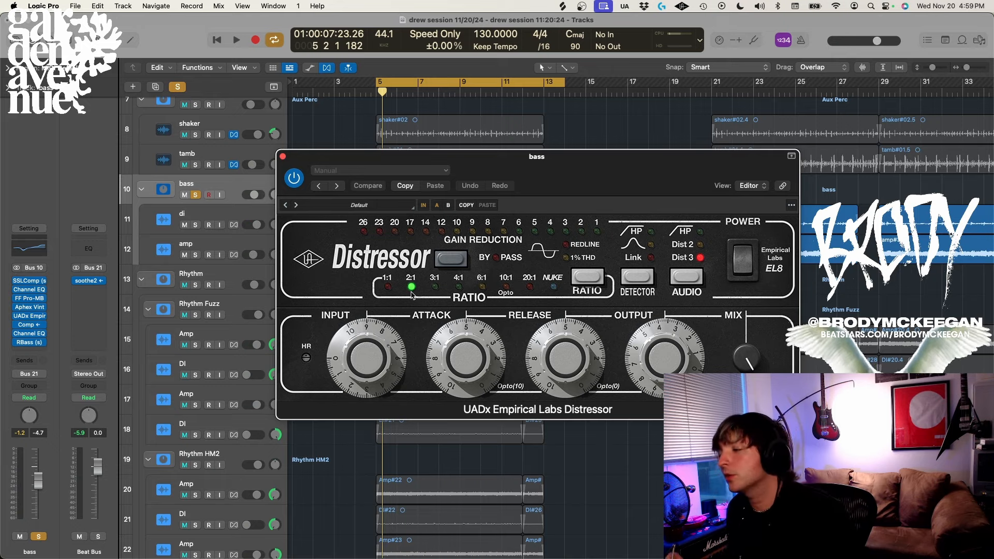
key(space)
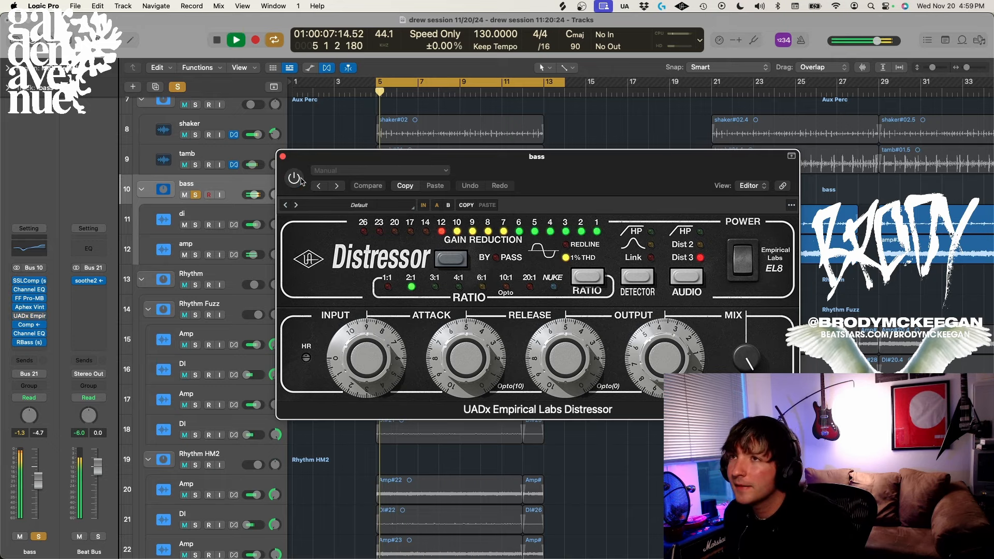
click(298, 178)
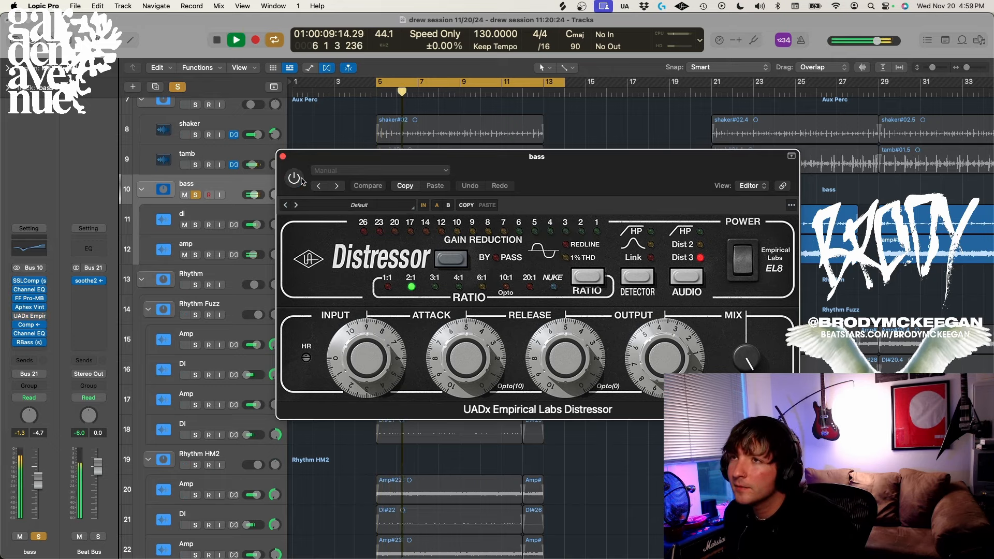
click(297, 183)
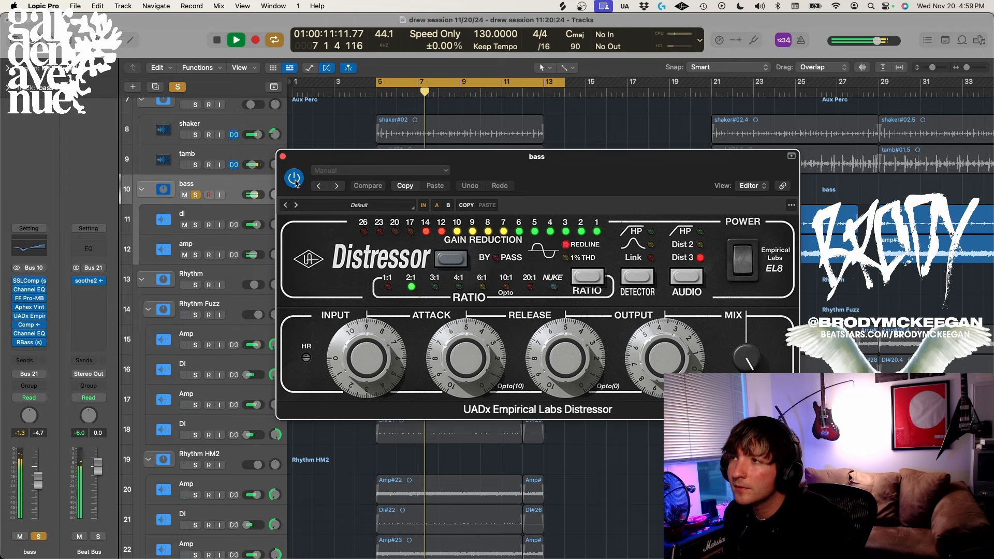
key(space)
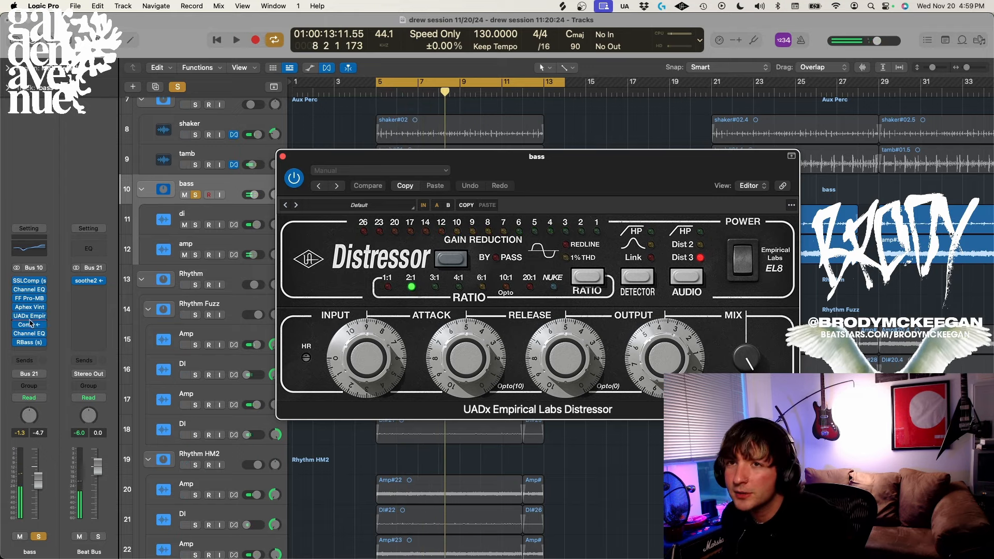
- Examine the bass stack's second Channel EQ and RBass settings, and close all open plug-in windows
click(29, 335)
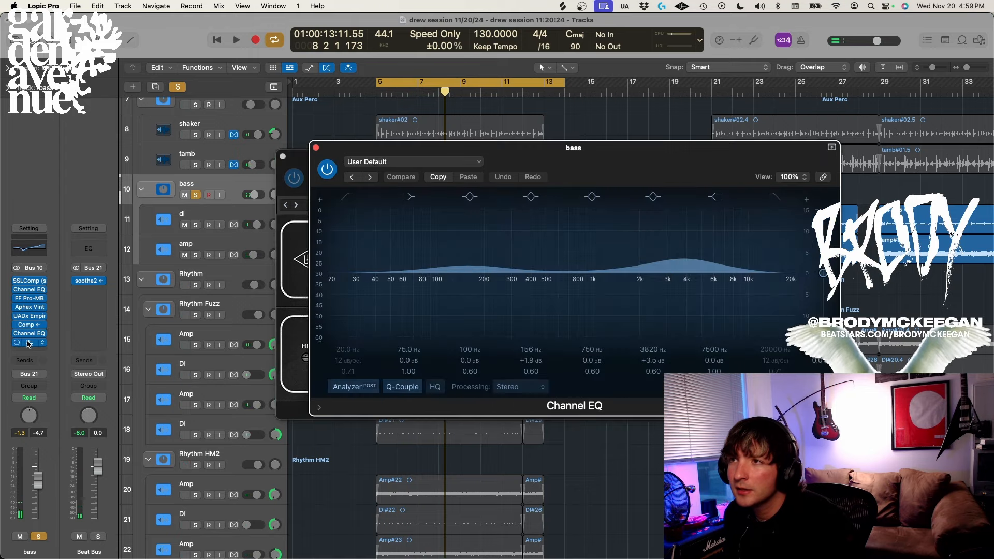
click(29, 343)
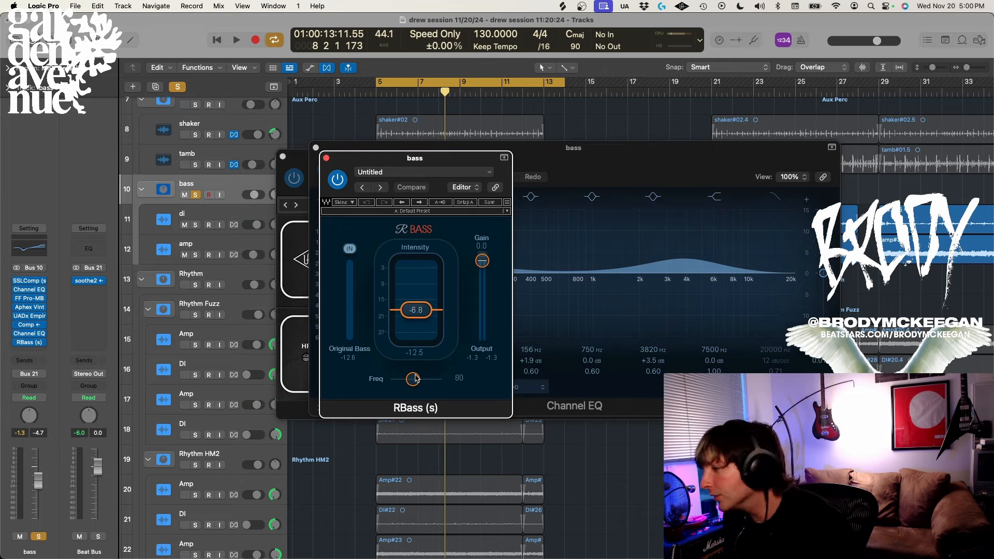
click(326, 158)
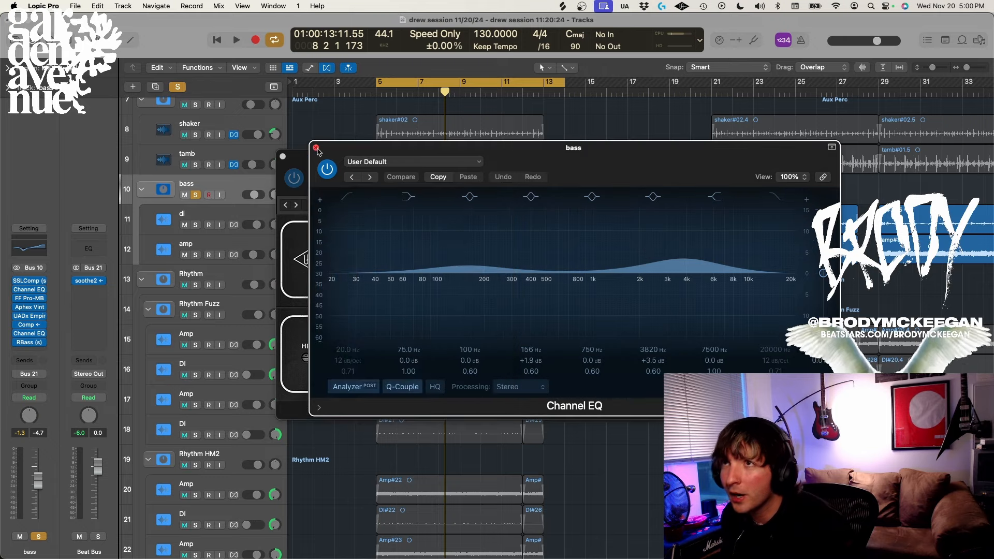
click(316, 147)
click(282, 157)
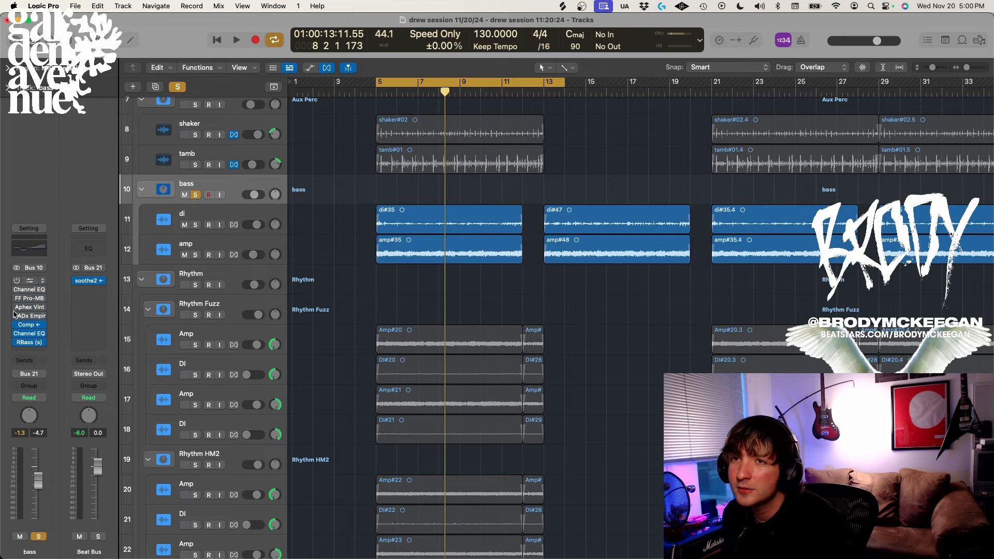
- Compare the soloed bass stack with its plug-in chain bypassed and re-enabled during playback
key(space)
mouse_move(16, 282)
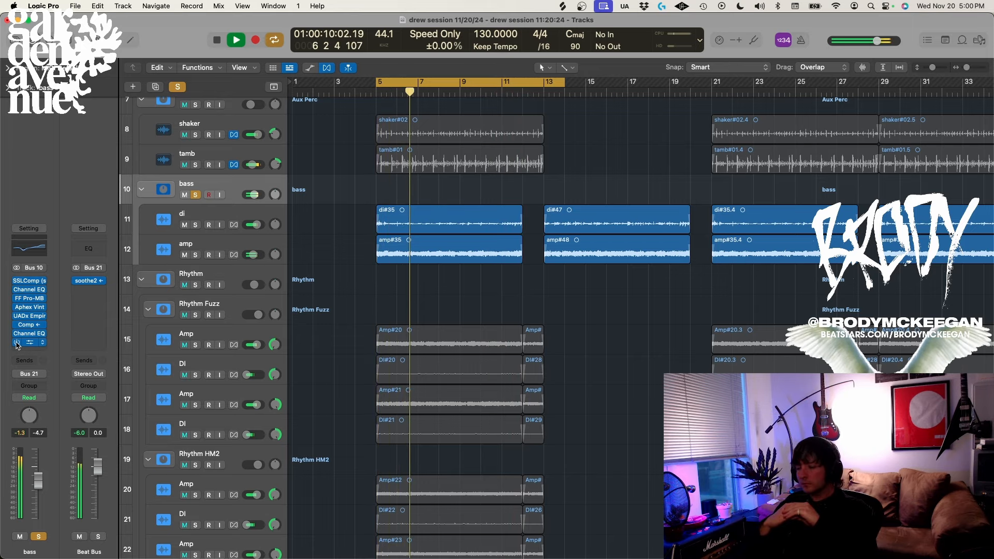
key(space)
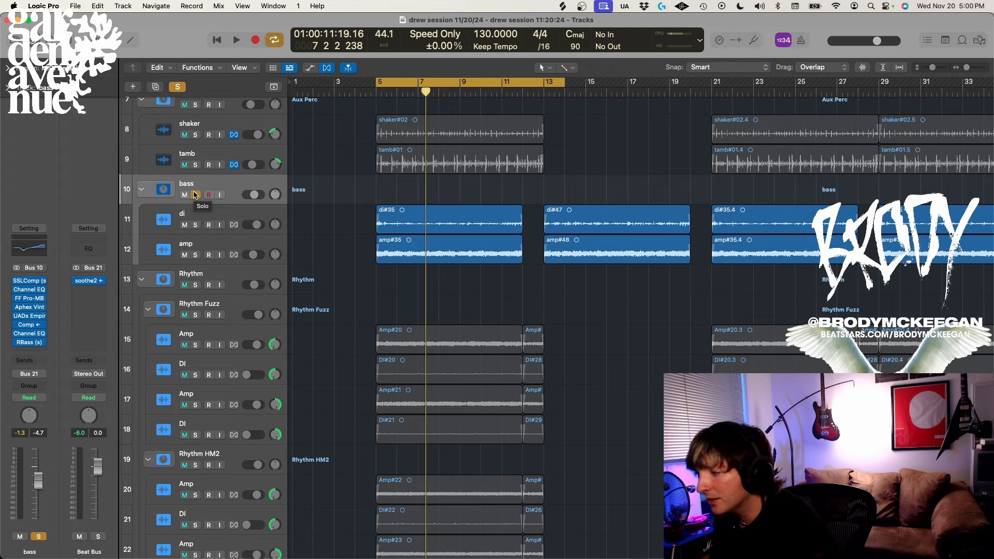
- Check the Kick track's channel strip, reselect the bass stack, and unsolo it
scroll(402, 320, up, 8)
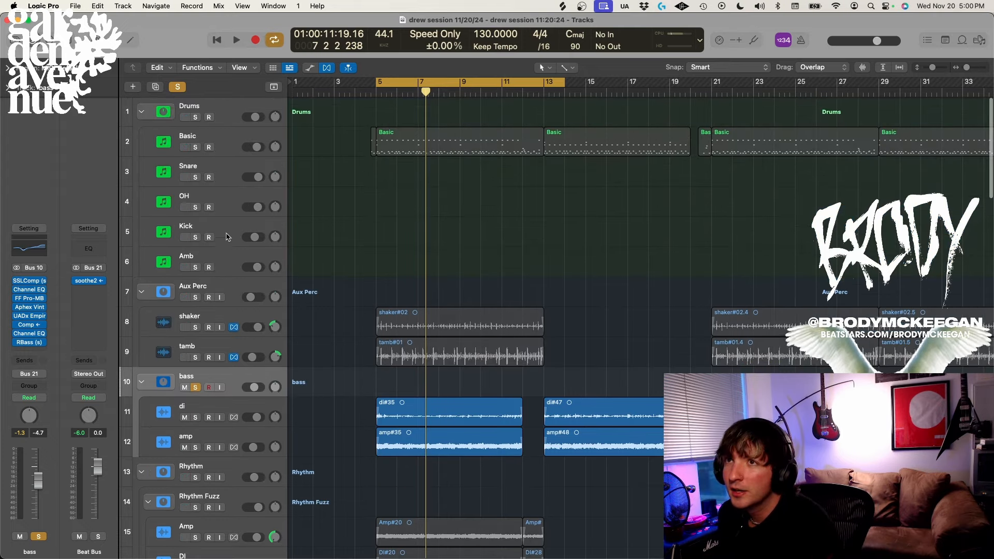
click(227, 234)
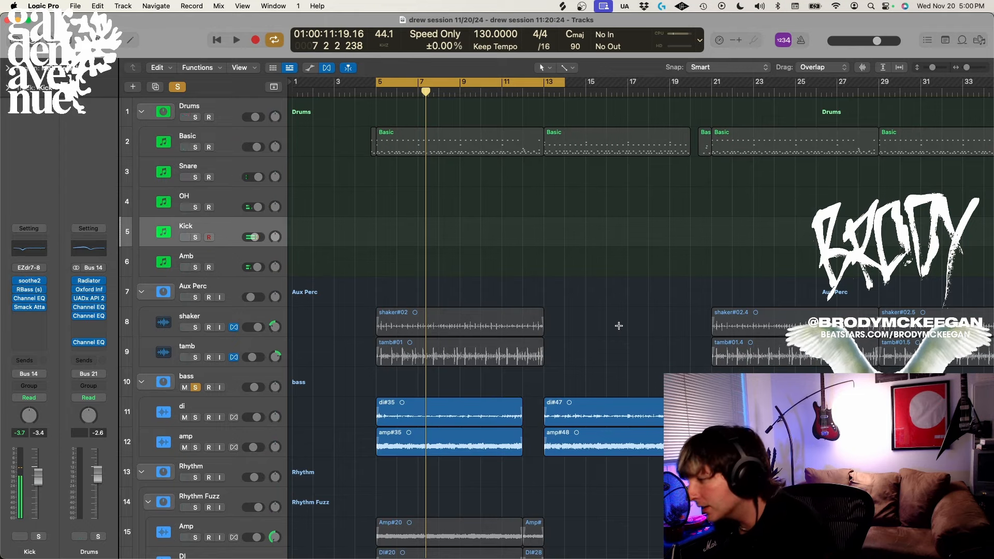
scroll(600, 370, down, 3)
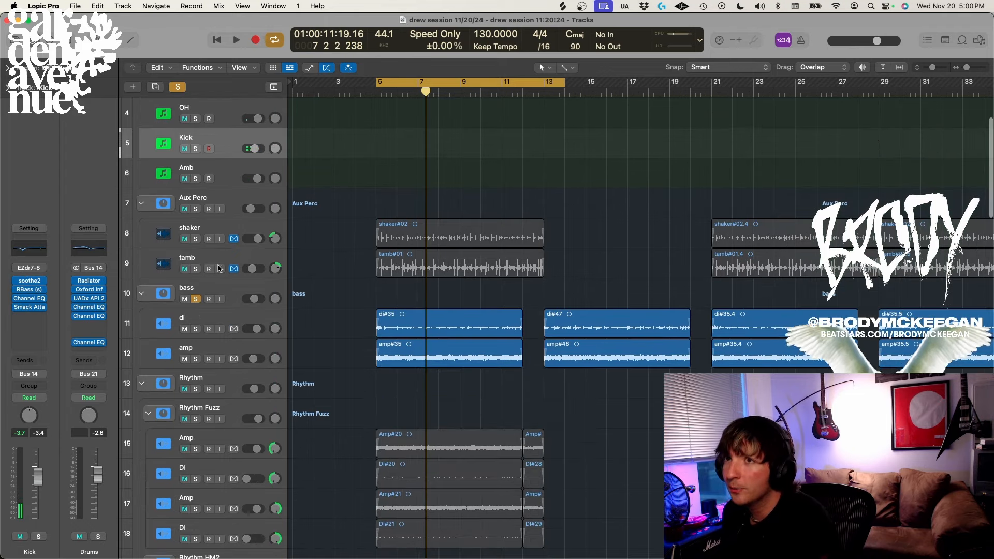
click(239, 291)
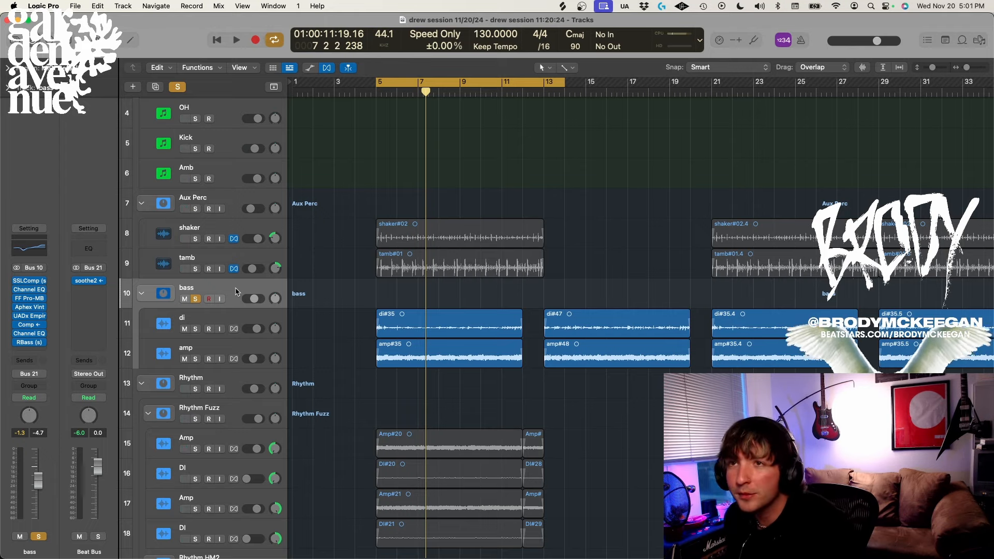
click(197, 301)
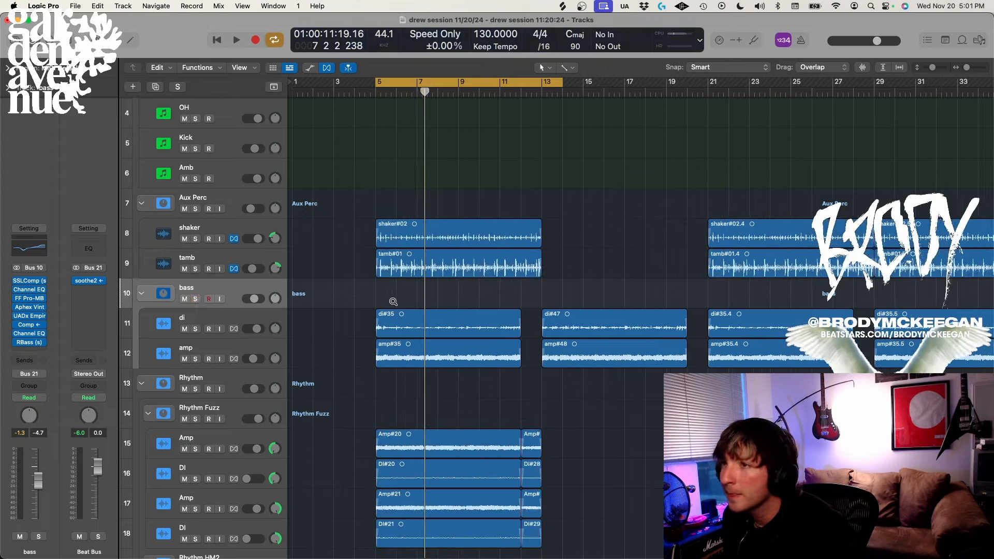
- Check the channel strips of the Rhythm, Rhythm HM2 and Rhythm Fuzz stacks
scroll(393, 304, down, 10)
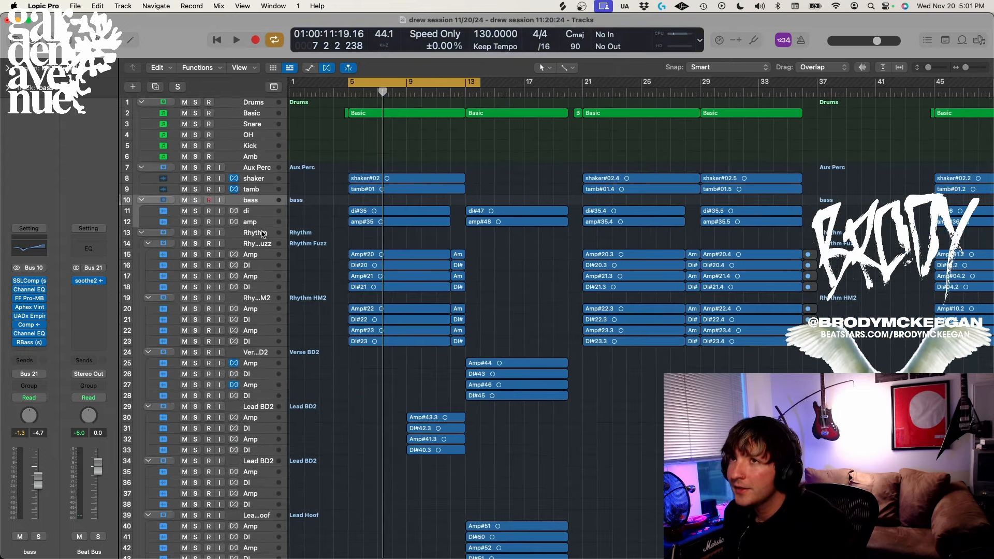
click(263, 235)
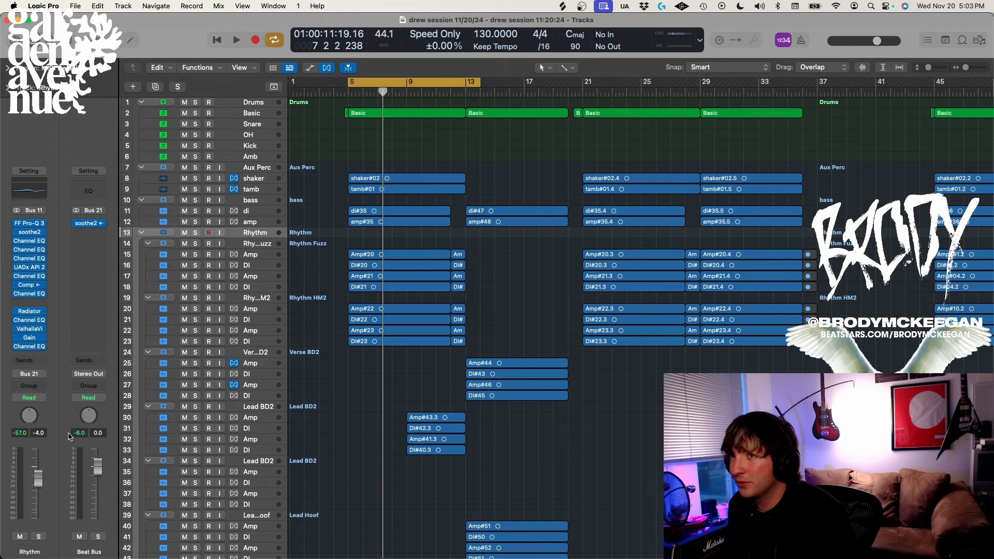
click(251, 302)
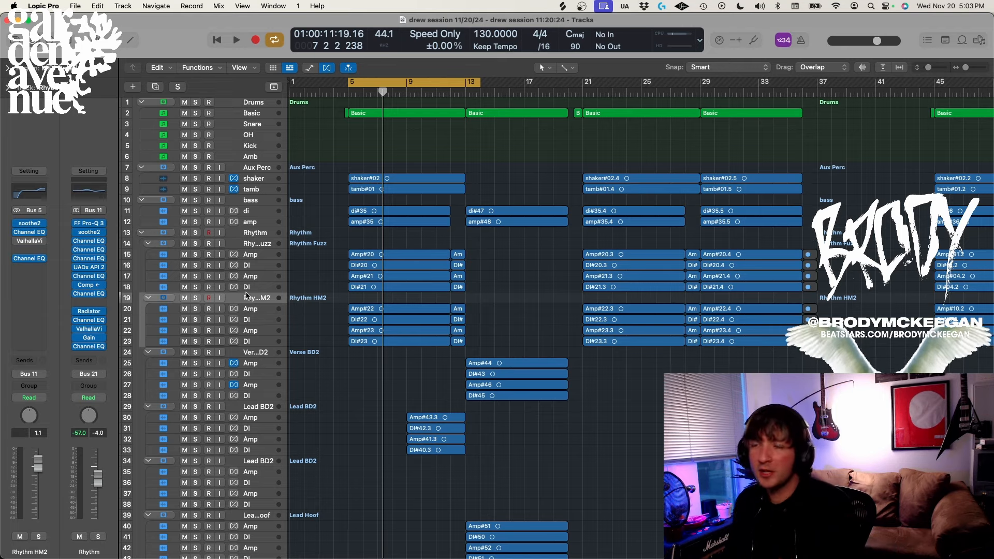
click(256, 244)
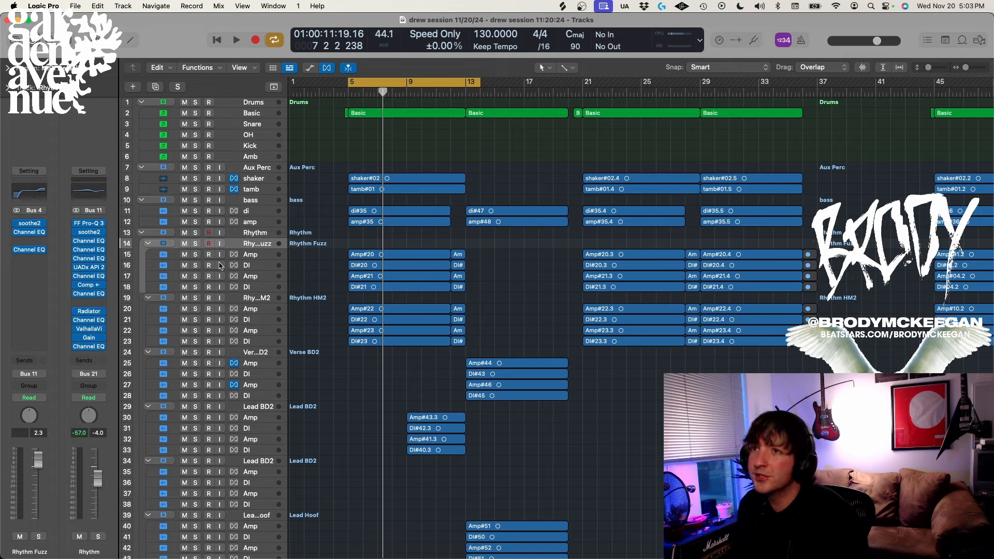
- Solo the Rhythm Fuzz stack, listen to it during playback, and unsolo it
click(197, 246)
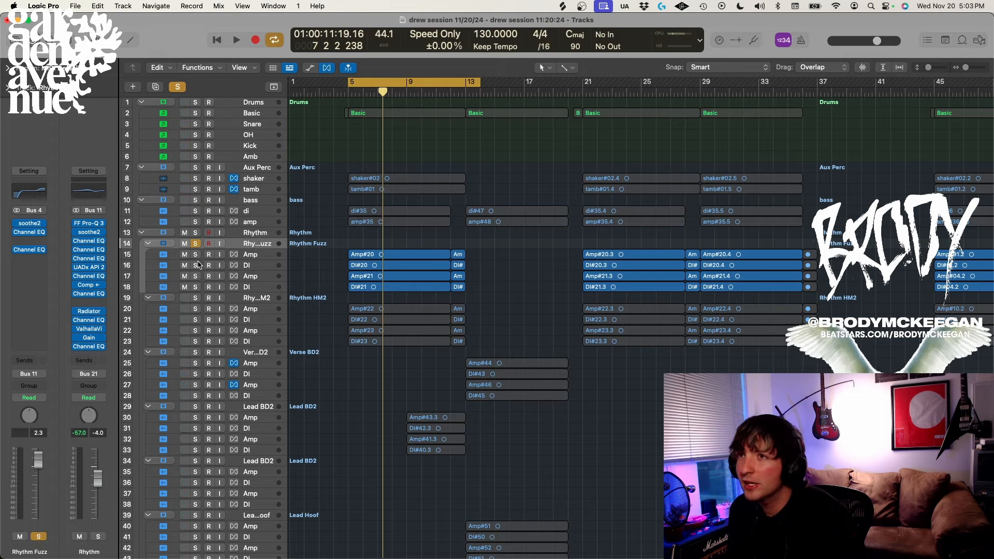
key(space)
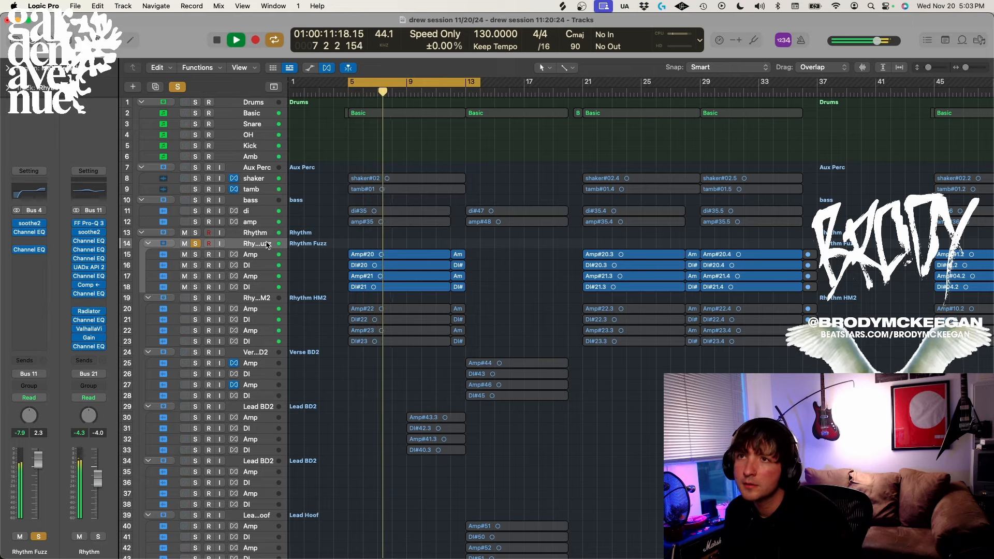
key(Down)
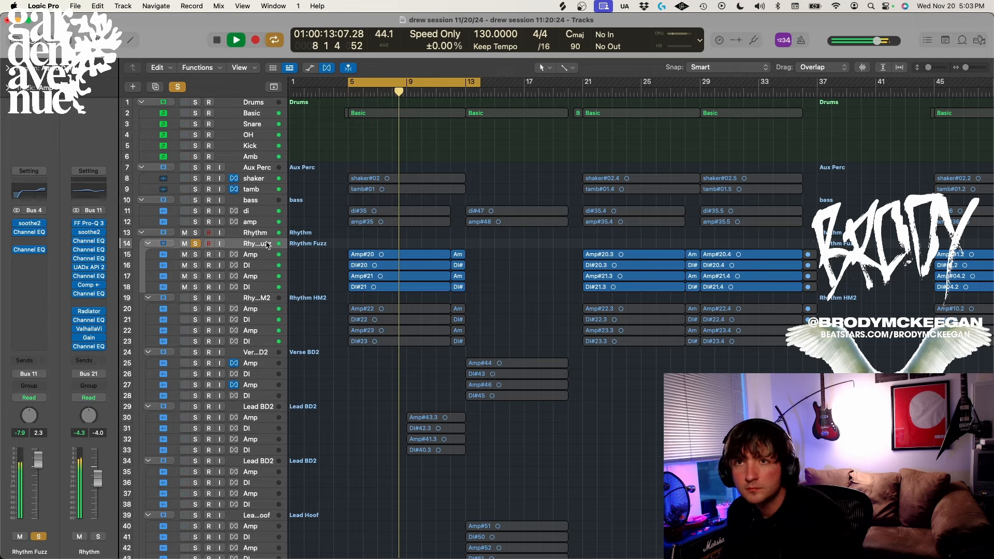
click(267, 246)
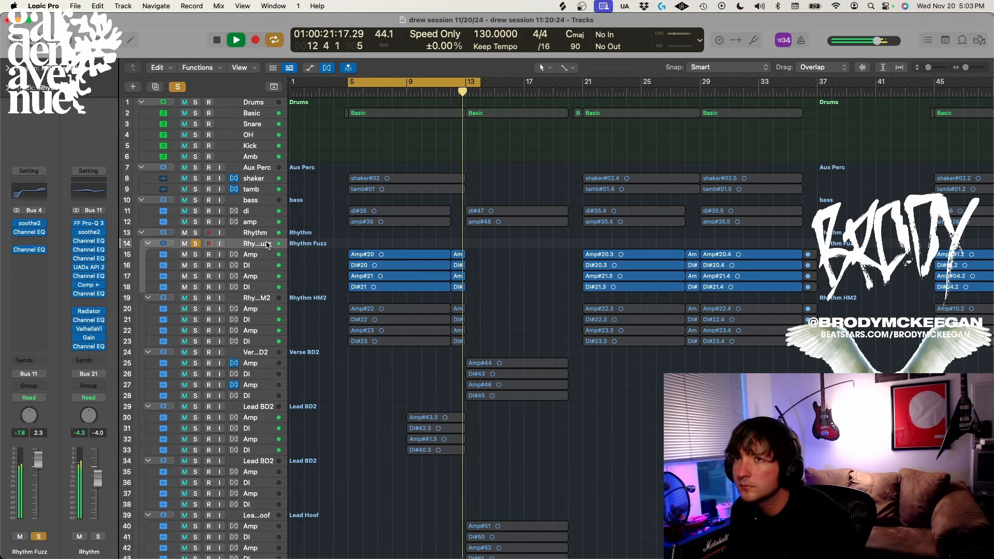
key(space)
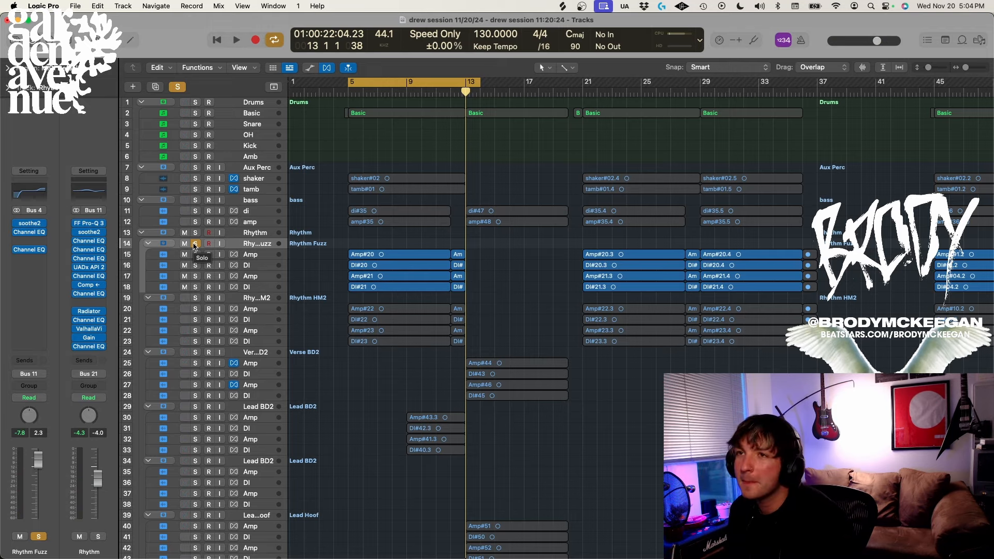
click(195, 244)
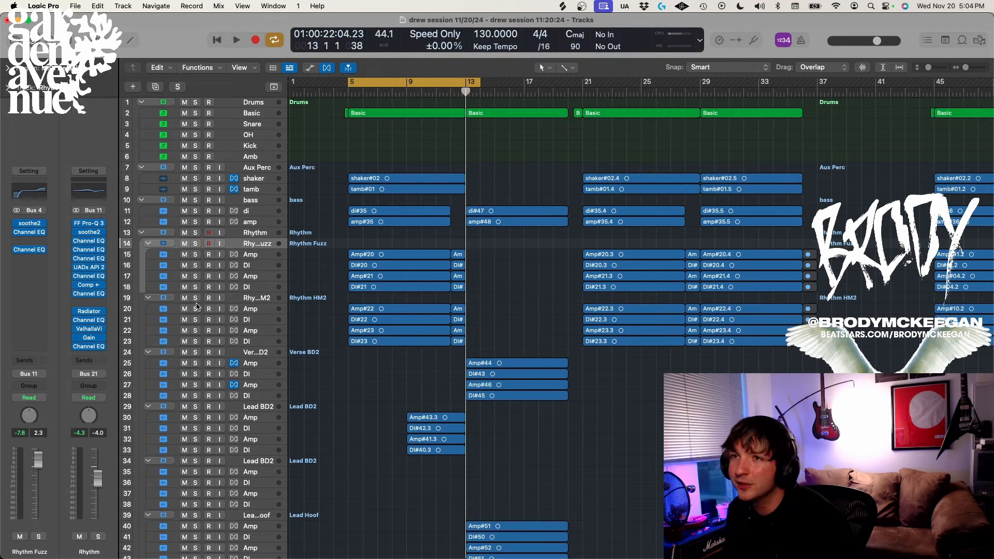
- Solo the Rhythm HM2 stack, select it to show its channel strip, and listen to it during playback
click(195, 298)
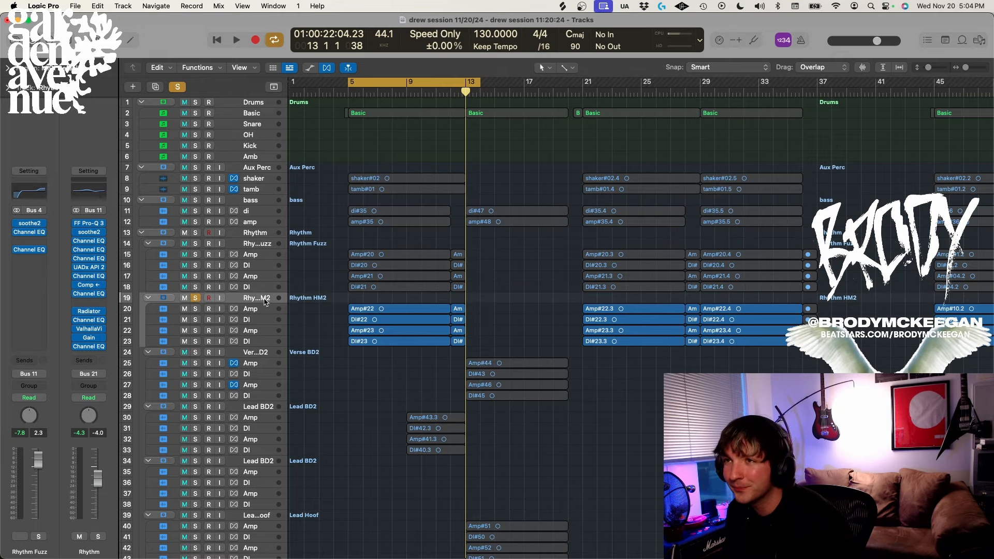
click(265, 301)
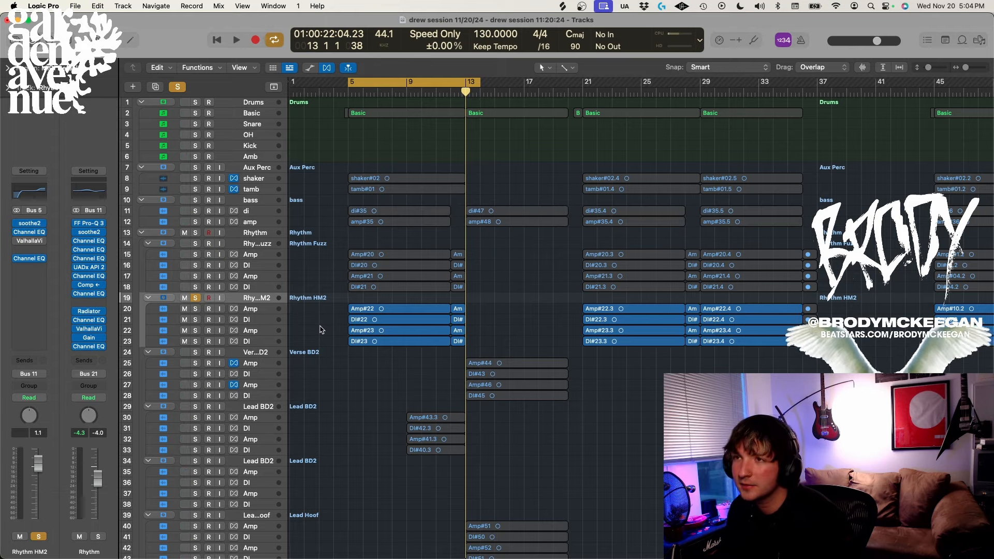
key(space)
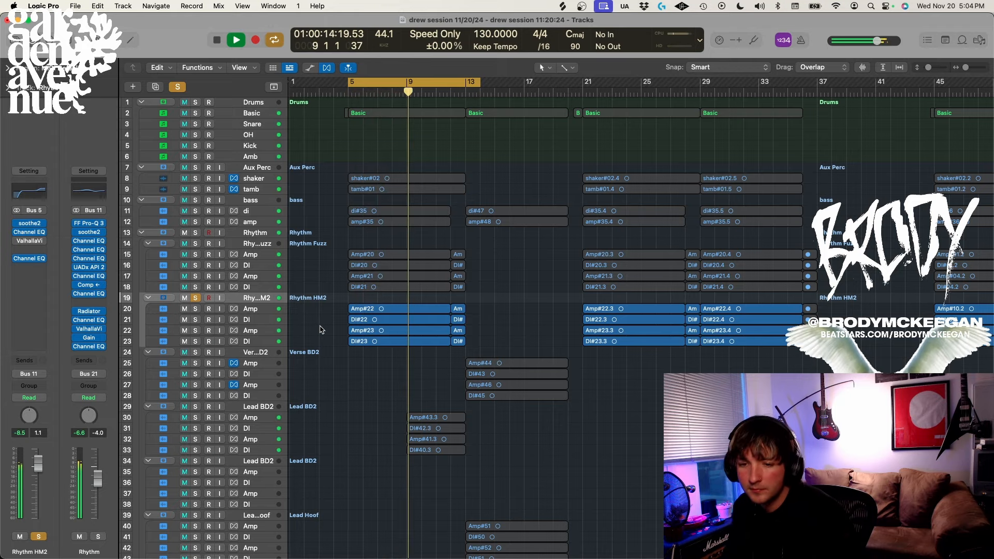
key(space)
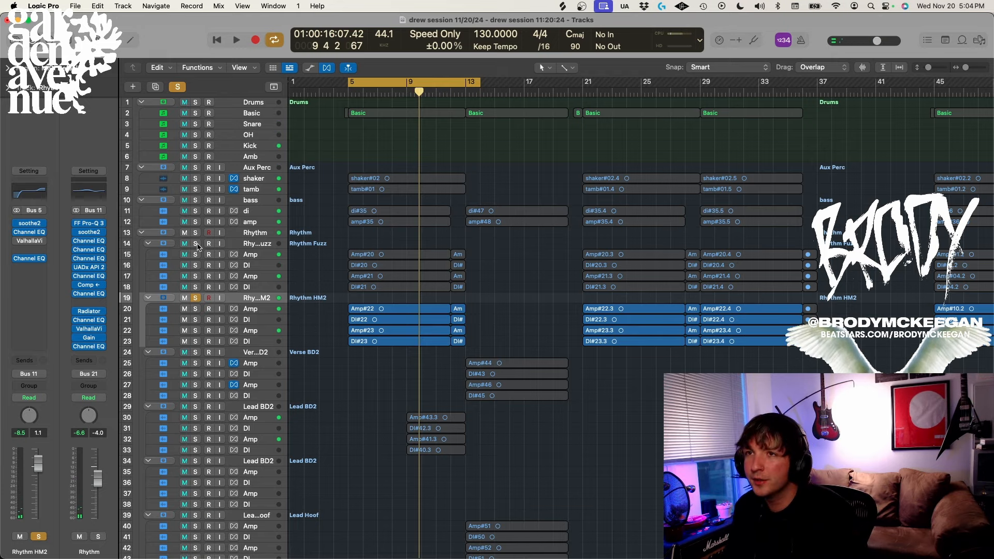
- Play the Rhythm Fuzz stack soloed alone for a moment, and restart playback with Rhythm Fuzz and Rhythm HM2 soloed together
click(195, 243)
click(196, 297)
key(space)
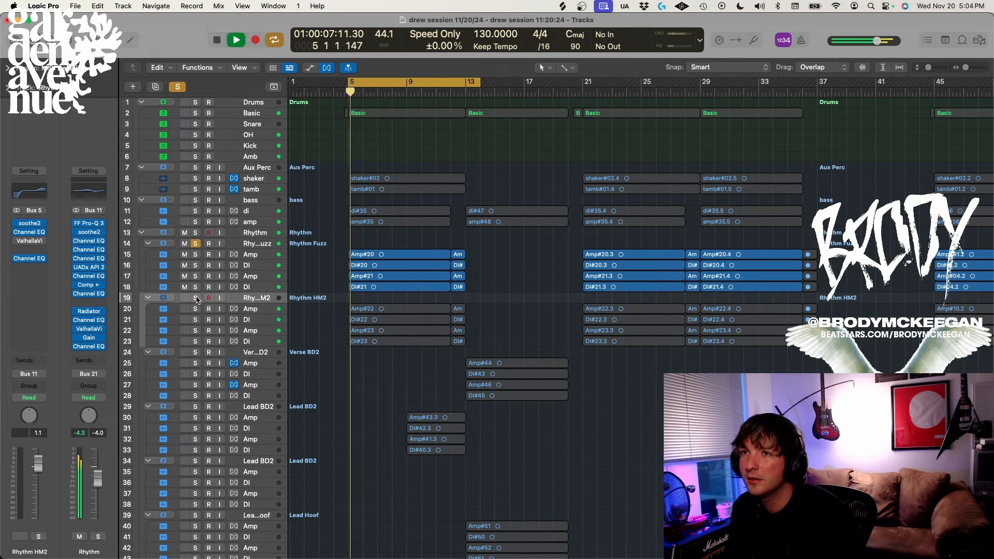
key(space)
click(197, 244)
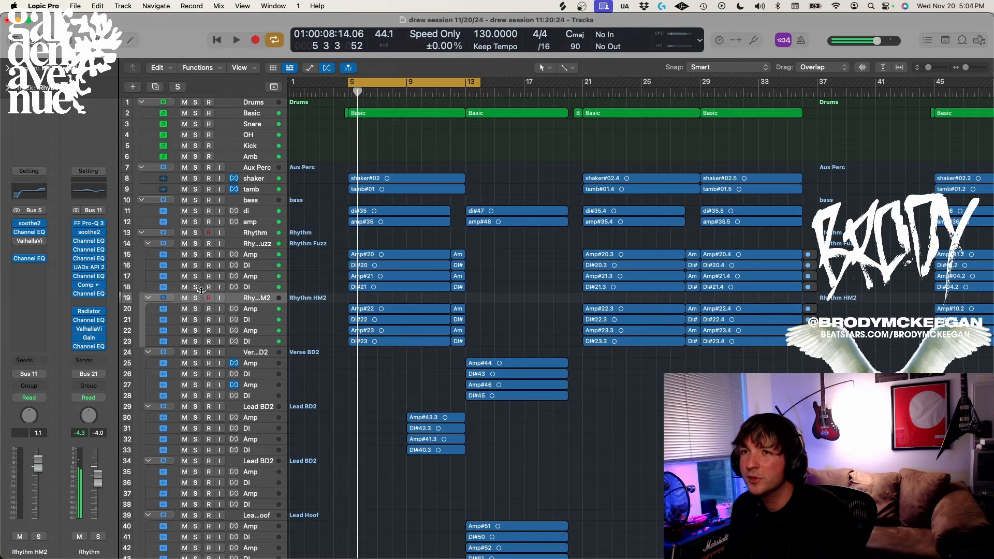
click(196, 298)
click(197, 244)
key(space)
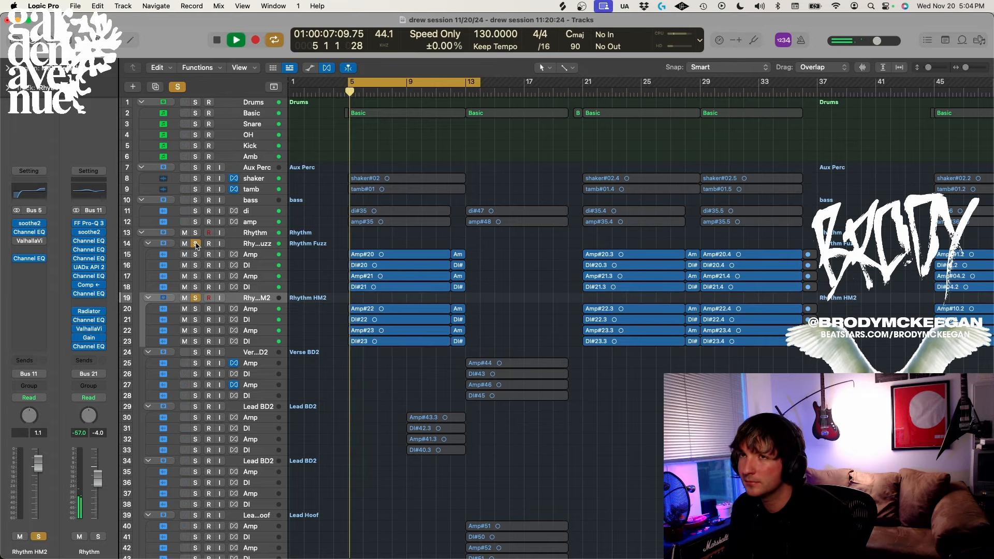
- Compare each rhythm stack alone with the two combined by switching their solos during playback, leaving both soloed
click(197, 244)
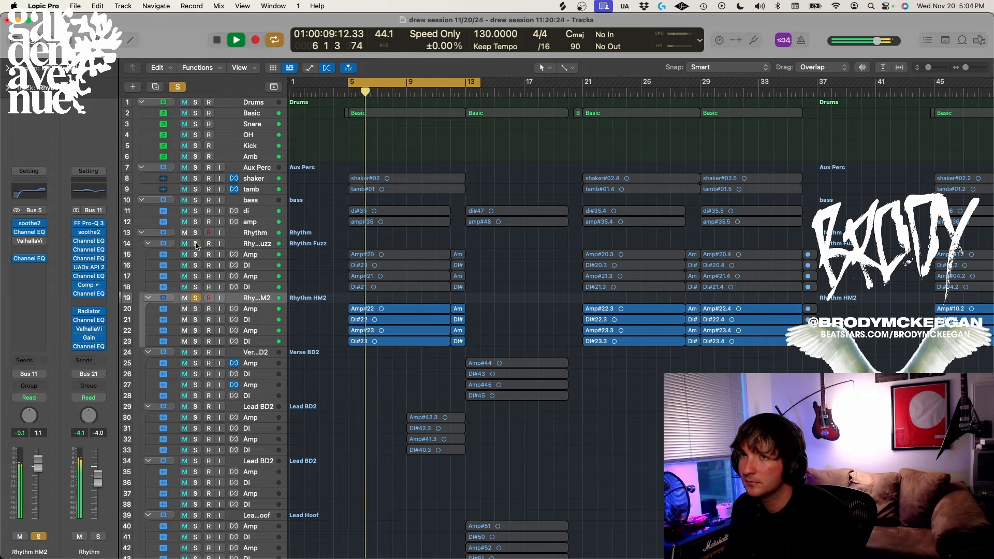
click(196, 244)
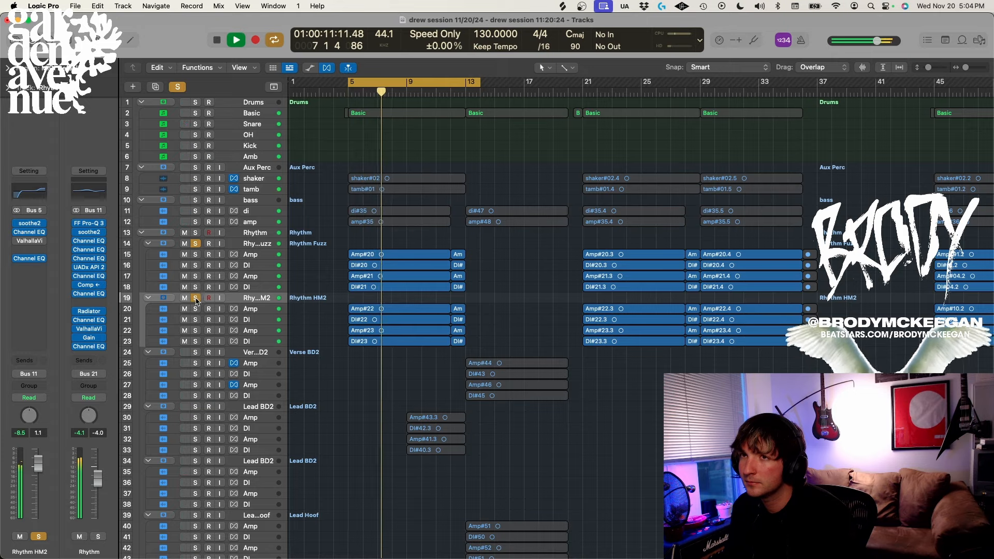
click(196, 298)
click(196, 298)
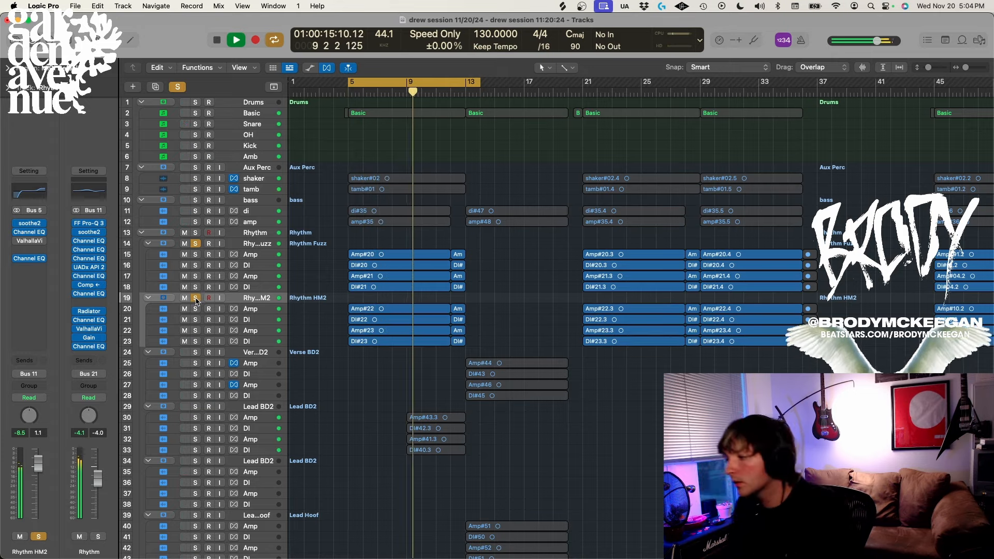
key(space)
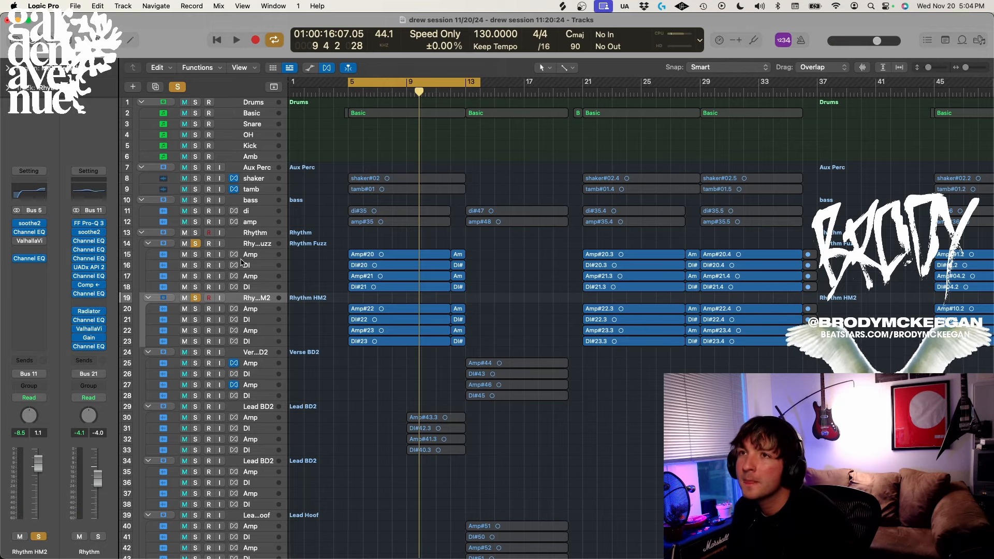
- Examine the soothe2 settings on the Rhythm Fuzz stack and close the plug-in window
click(260, 250)
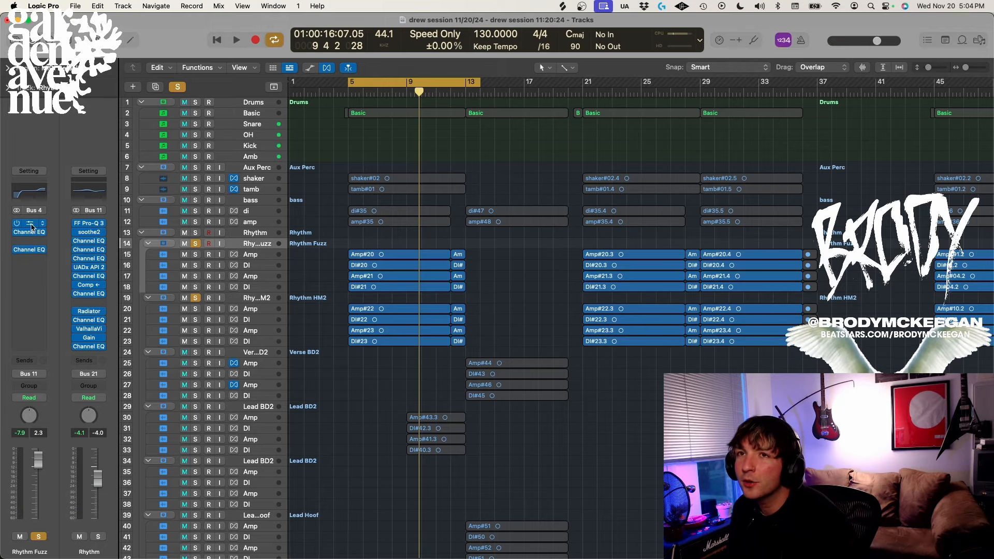
click(32, 227)
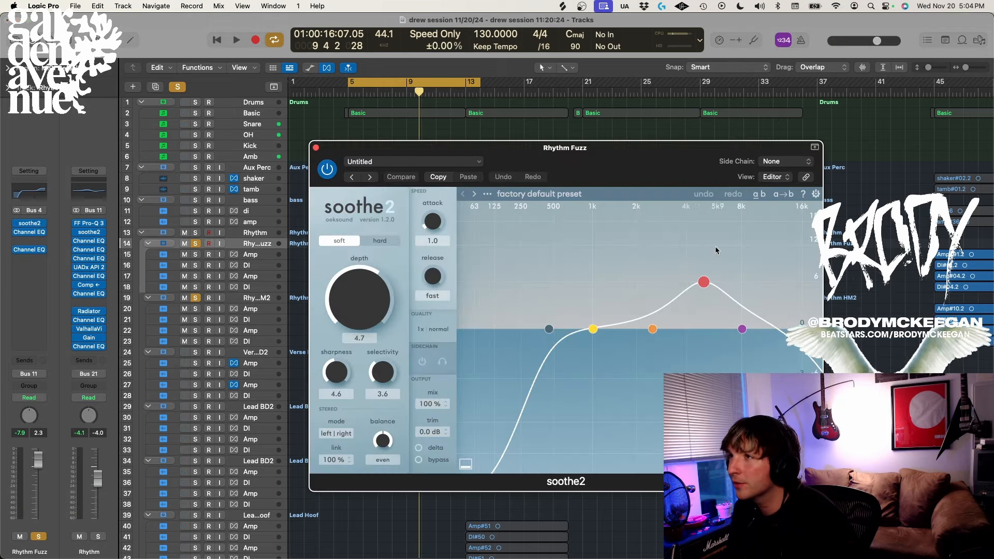
click(316, 148)
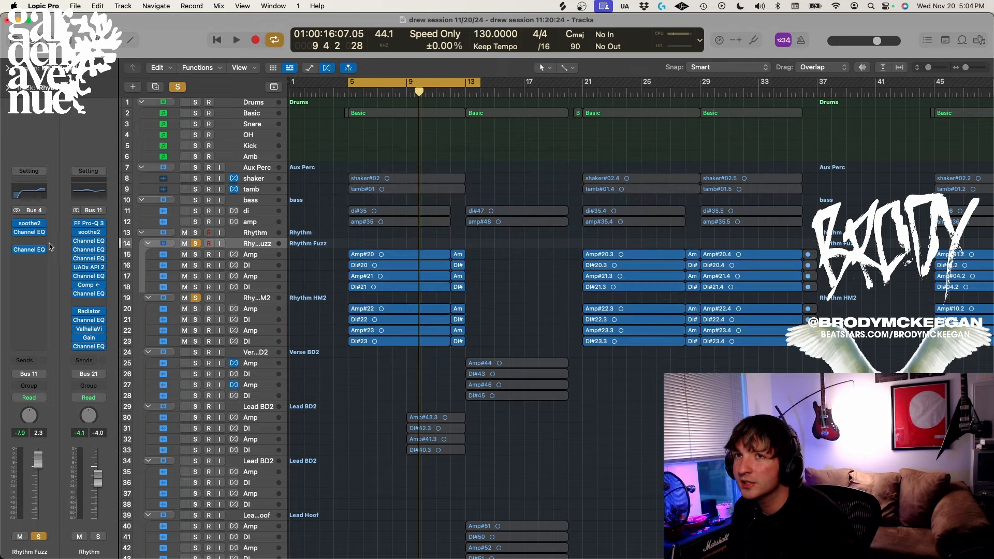
- Unsolo Rhythm HM2 and lay out Rhythm Fuzz's two Channel EQ windows to examine their curves
click(27, 233)
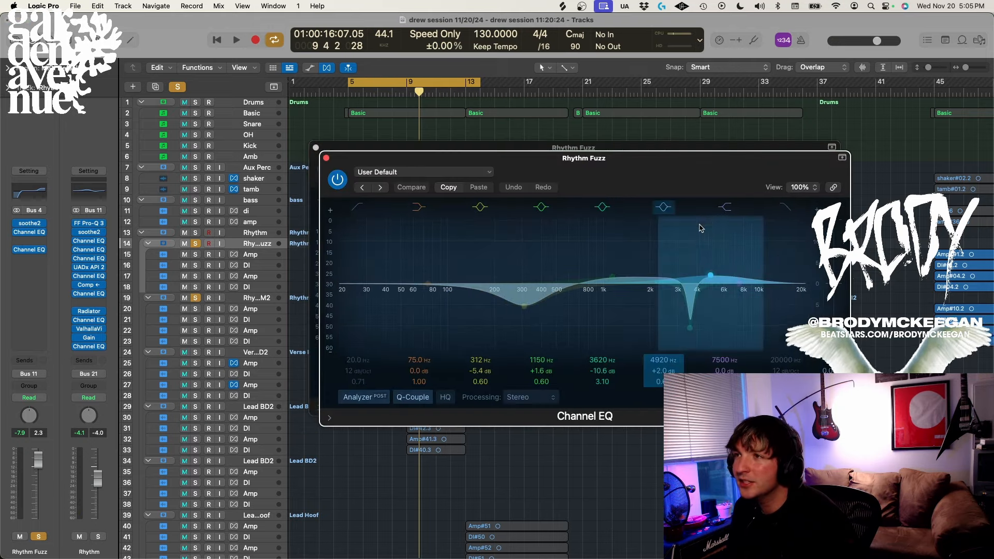
drag(679, 183, 697, 275)
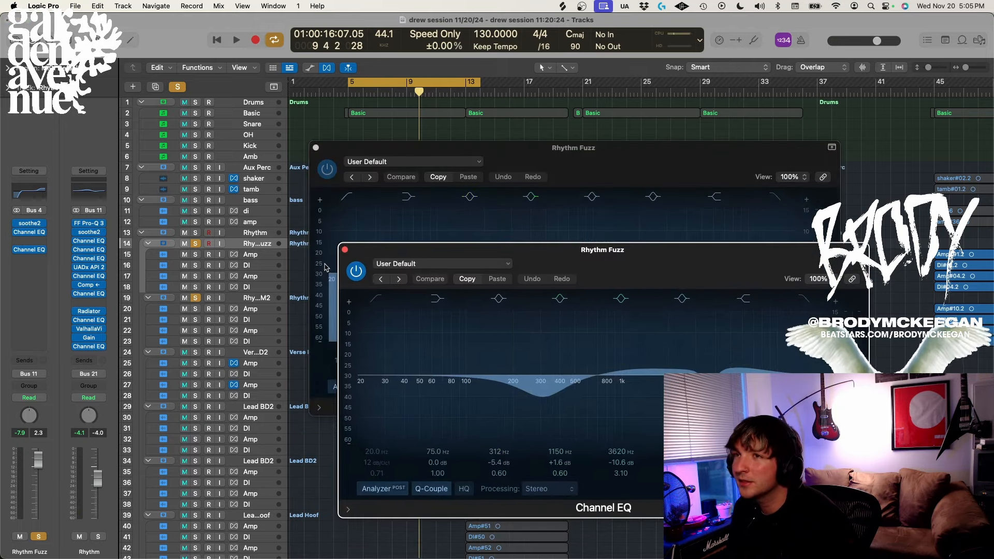
click(196, 298)
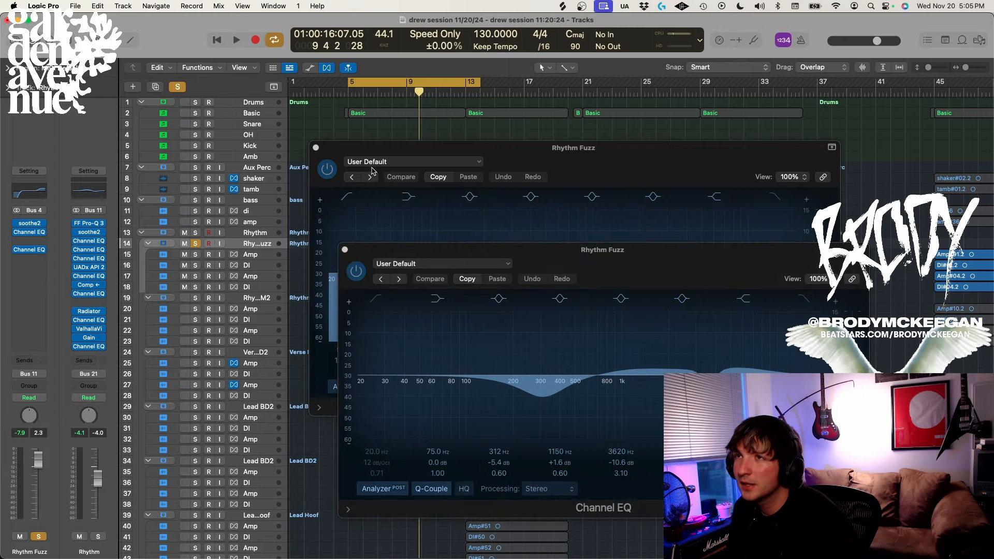
drag(558, 167, 390, 158)
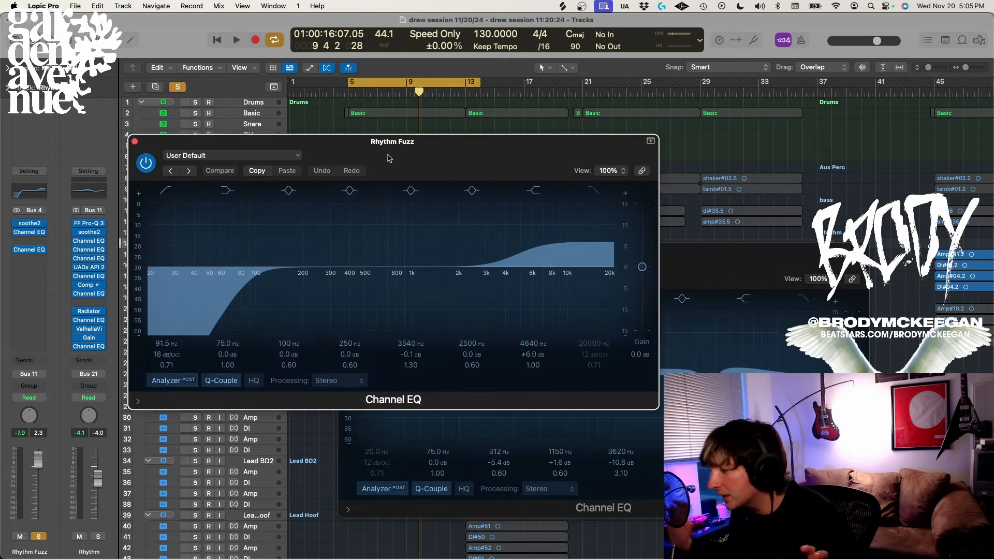
click(692, 276)
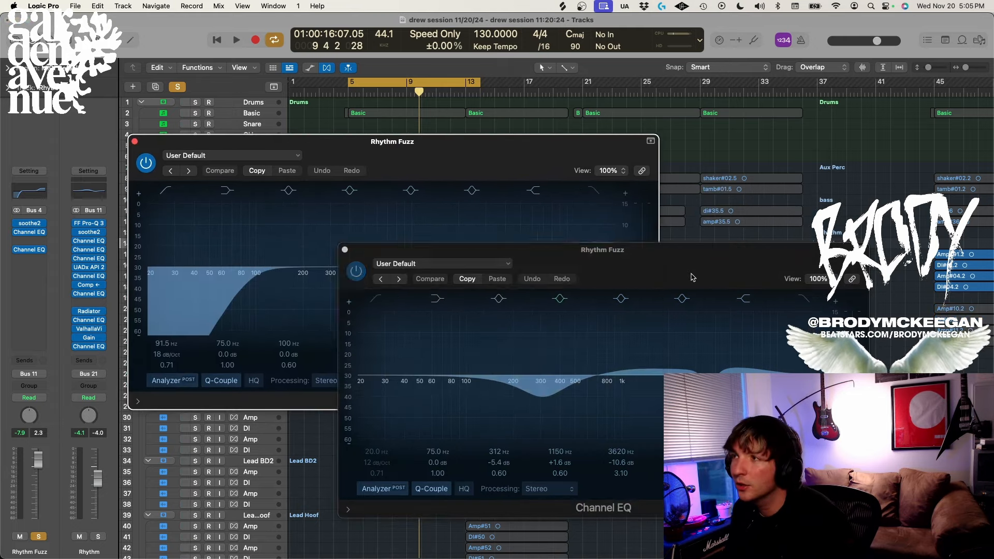
- Compare the playing Rhythm Fuzz stack with its low-cut and high-shelf Channel EQ bypassed and re-enabled, and close that EQ
click(355, 271)
click(146, 162)
click(145, 163)
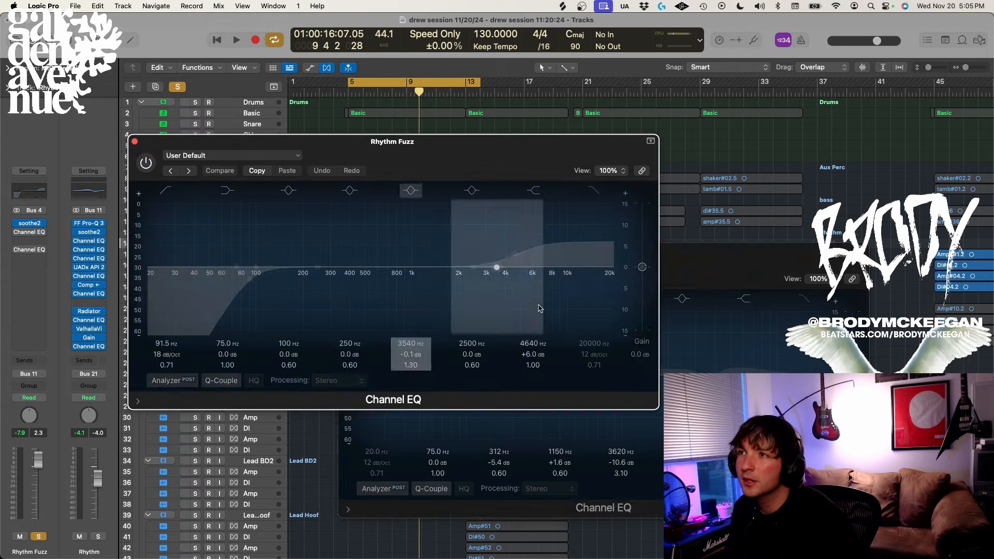
click(346, 271)
click(346, 272)
click(444, 172)
key(space)
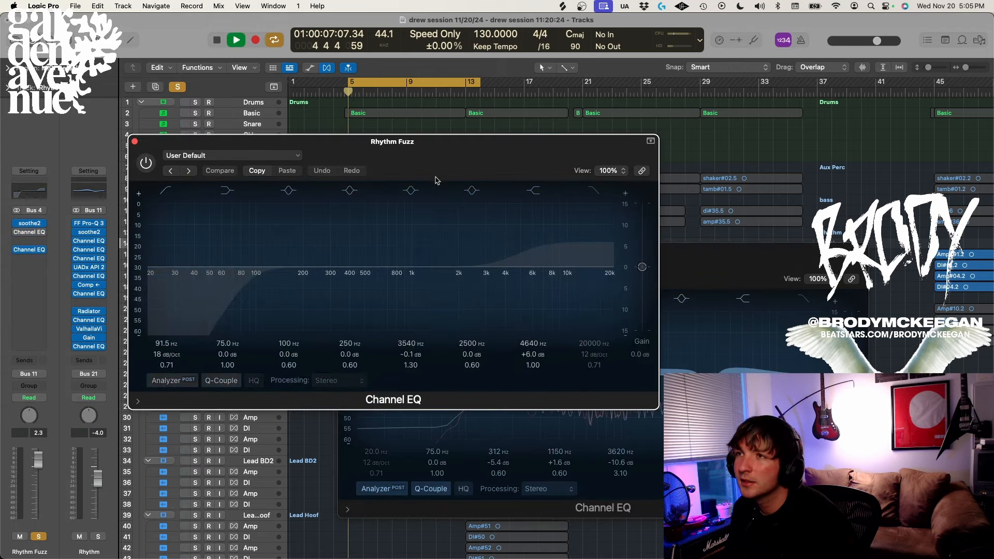
click(148, 163)
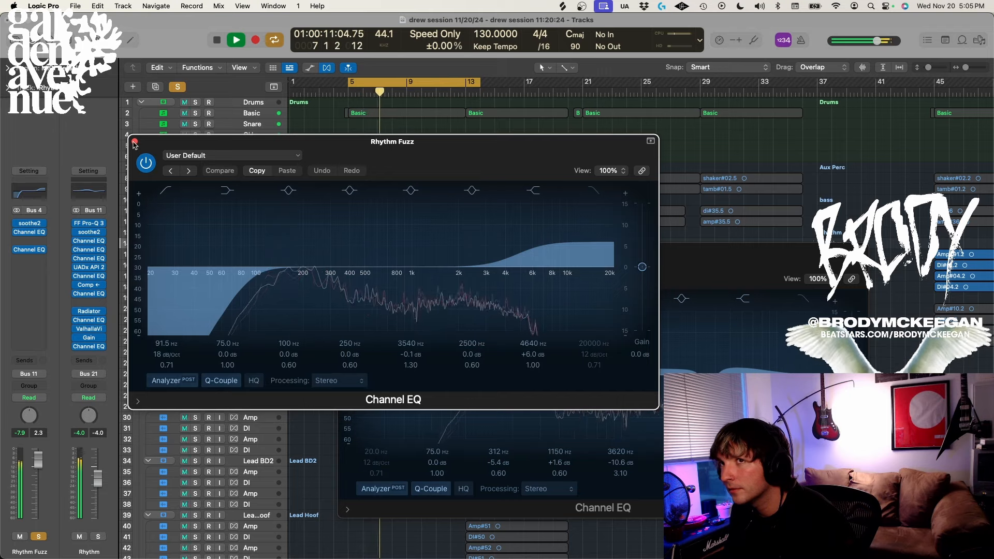
click(135, 141)
key(space)
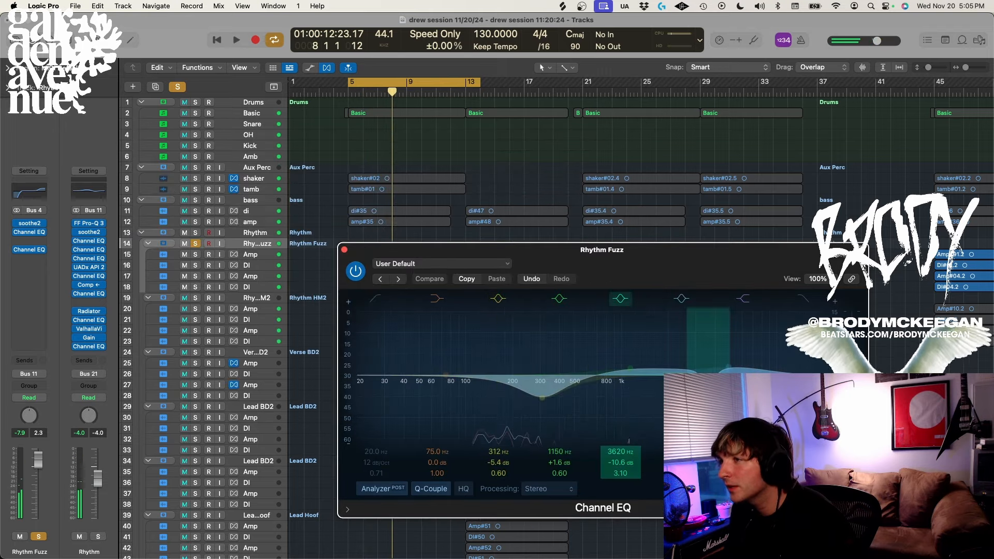
- Compare the playing Rhythm Fuzz stack with its remaining Channel EQ, the one cutting 312 Hz and 3620 Hz, bypassed and re-enabled, and stop playback
key(space)
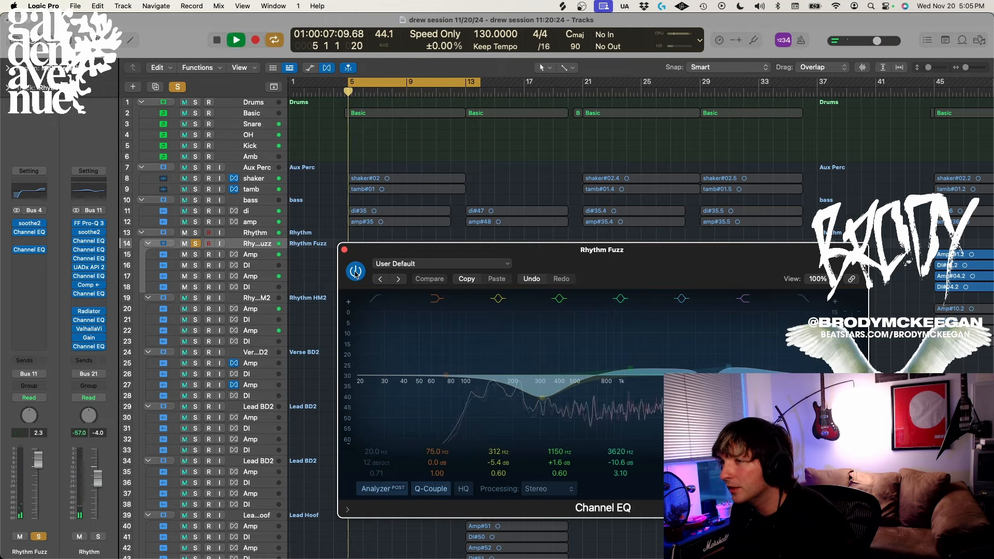
click(356, 270)
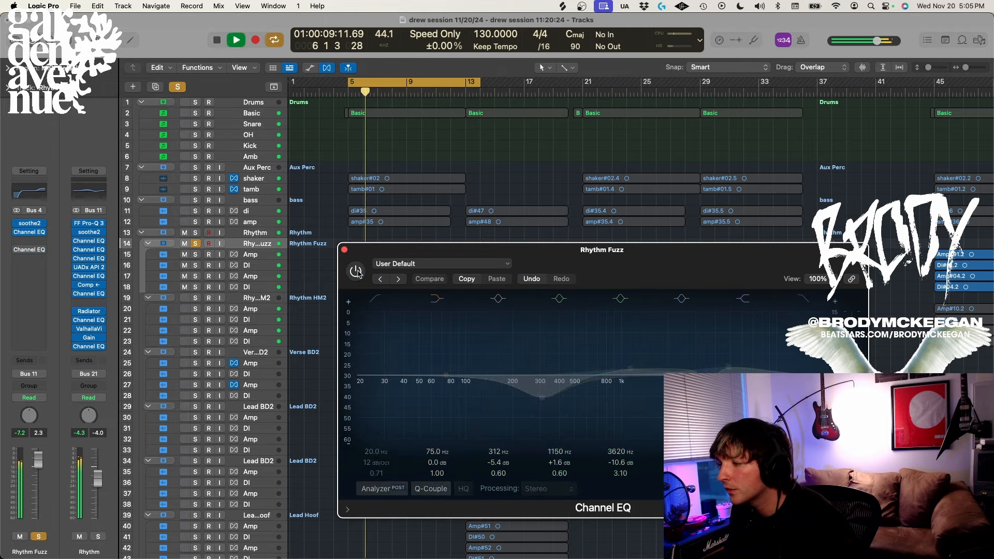
click(356, 271)
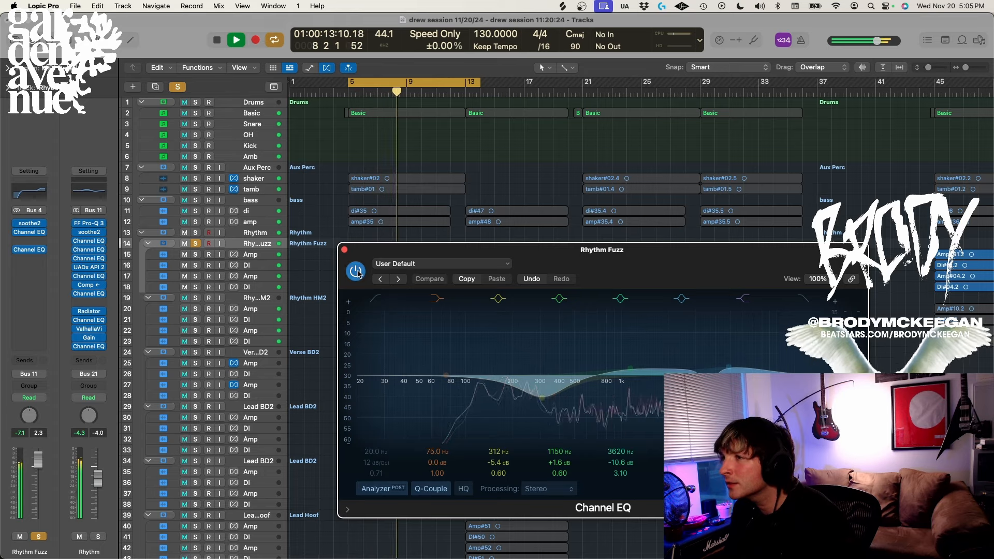
click(356, 271)
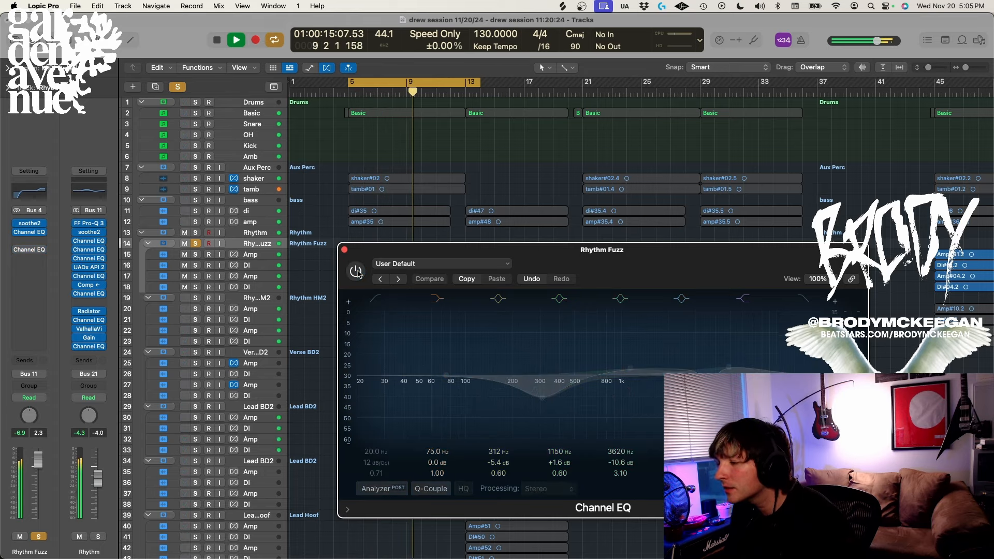
click(356, 270)
key(space)
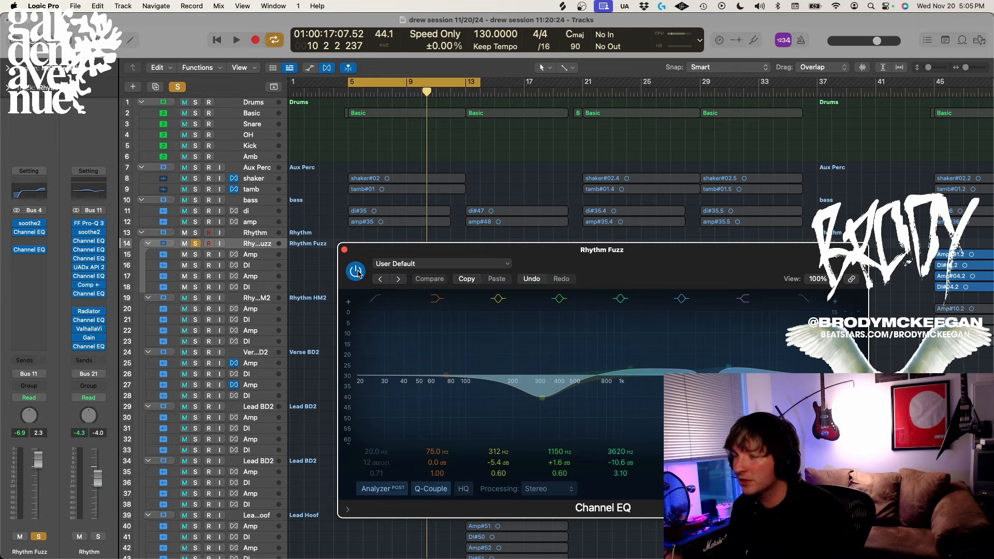
- Replay Rhythm Fuzz for another quick bypass comparison of the open Channel EQ, close the EQ window and unsolo the stack
key(space)
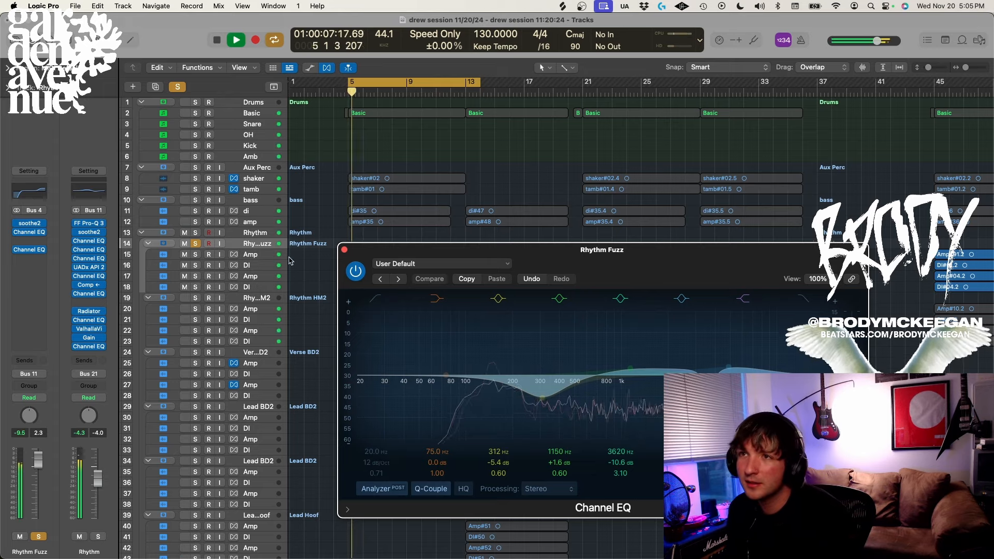
click(358, 272)
click(357, 274)
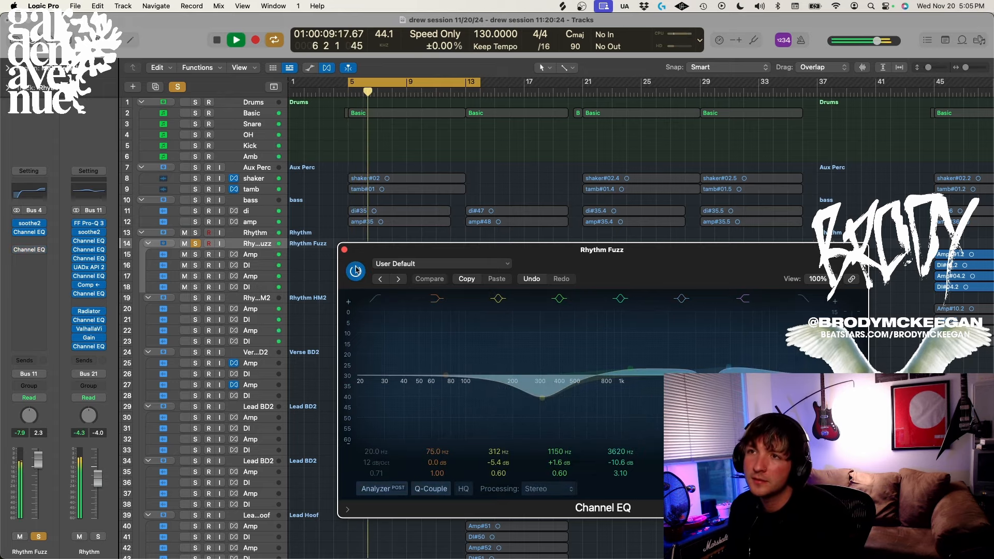
click(345, 250)
key(space)
click(196, 243)
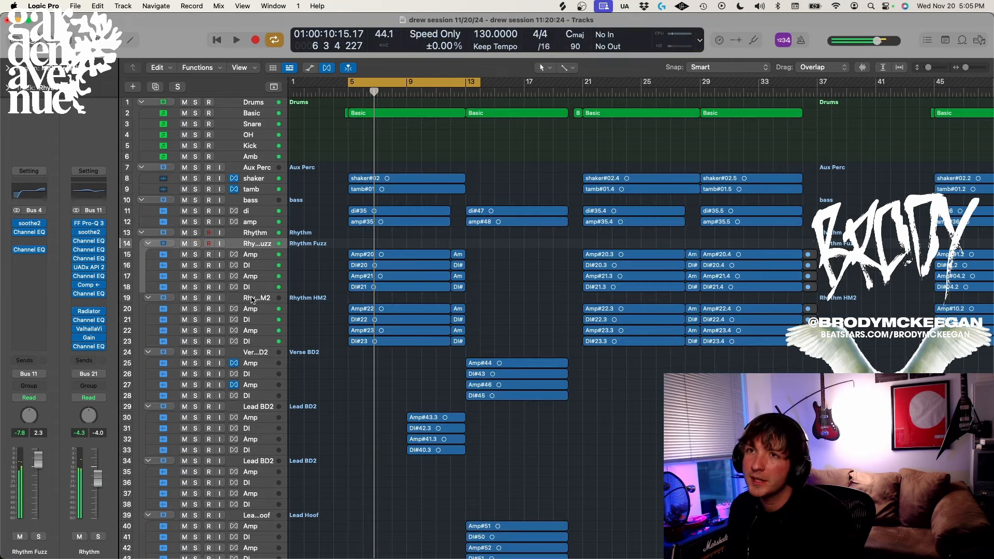
- Solo the Rhythm HM2 stack and open its last Channel EQ during playback
click(252, 299)
click(195, 299)
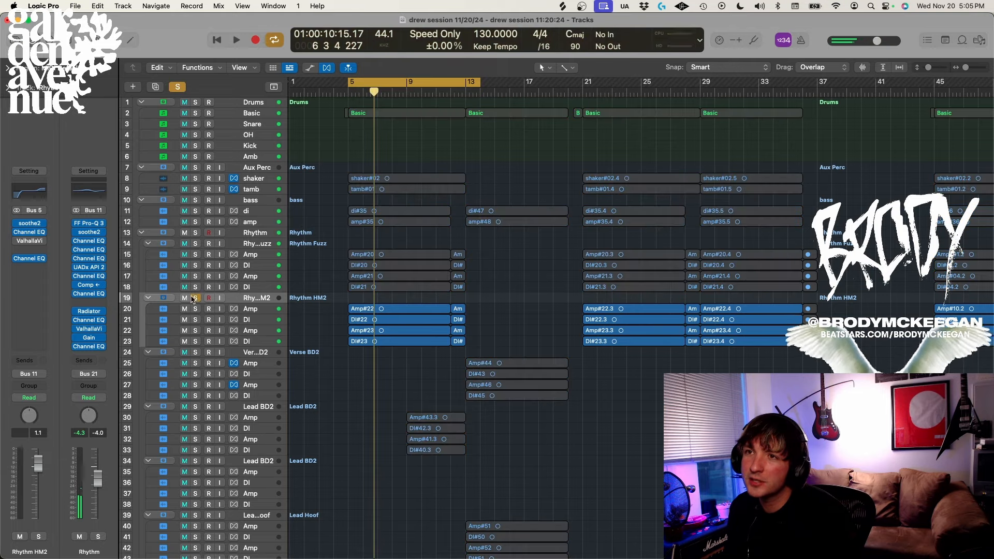
key(space)
click(39, 258)
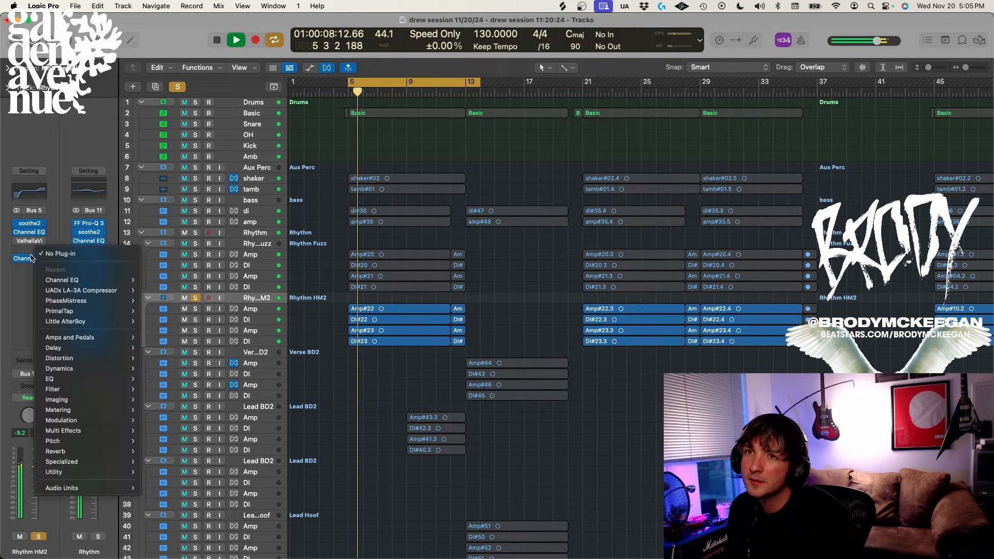
click(33, 260)
click(31, 259)
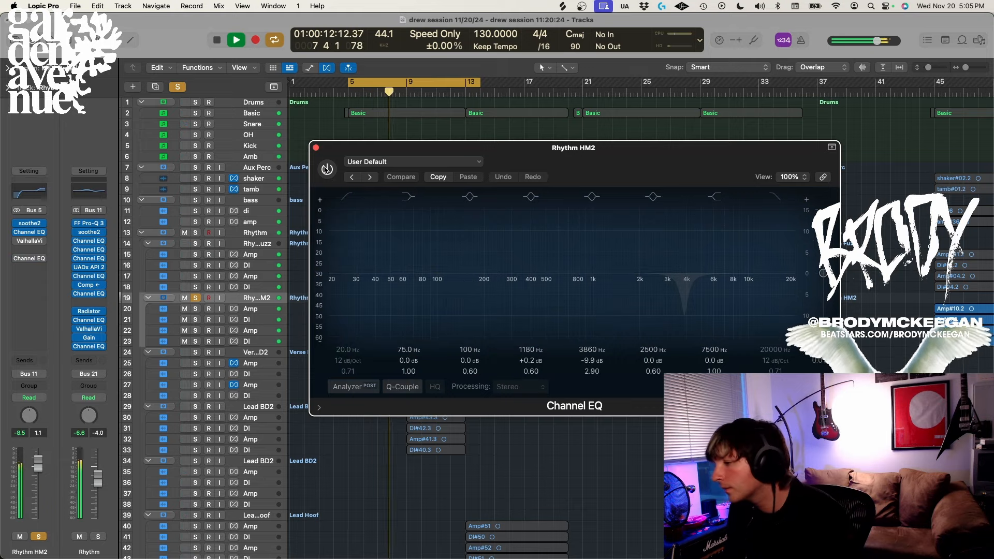
- Listen to Rhythm HM2 with the 3860 Hz cut EQ switched back on, close the EQ and unsolo the stack
click(326, 169)
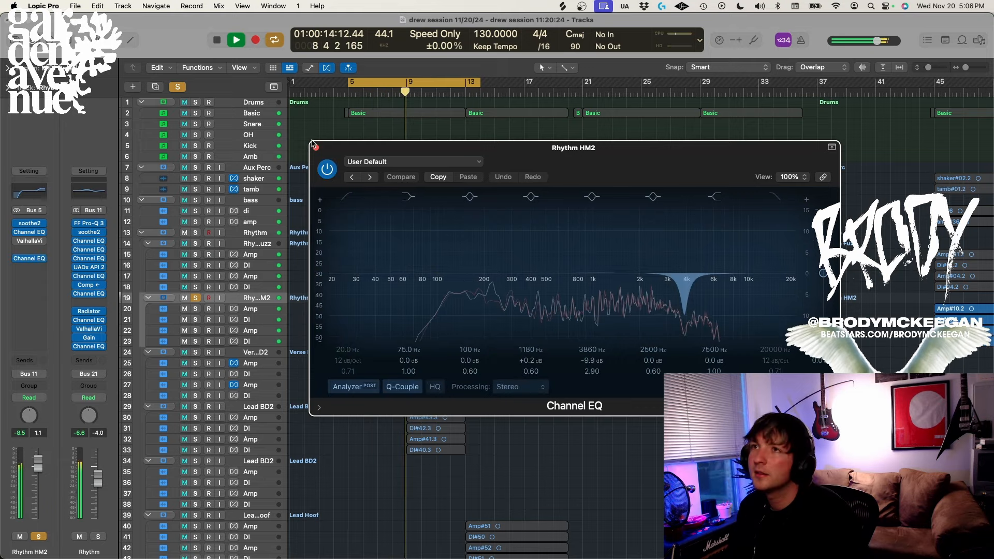
click(316, 148)
key(space)
click(194, 299)
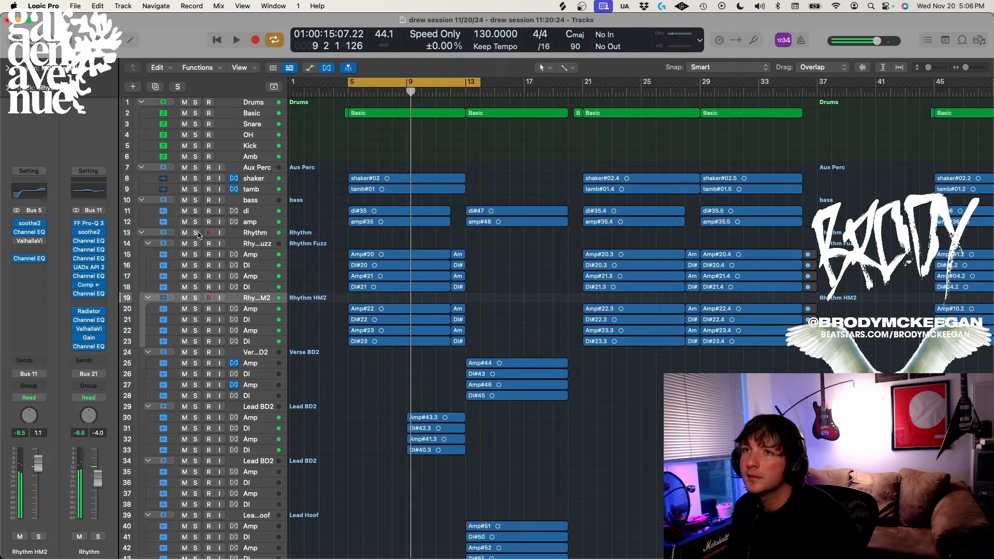
- Solo the main Rhythm stack and compare its playback with FF Pro-Q 3 bypassed and re-enabled, closing the plug-in
click(195, 233)
click(264, 234)
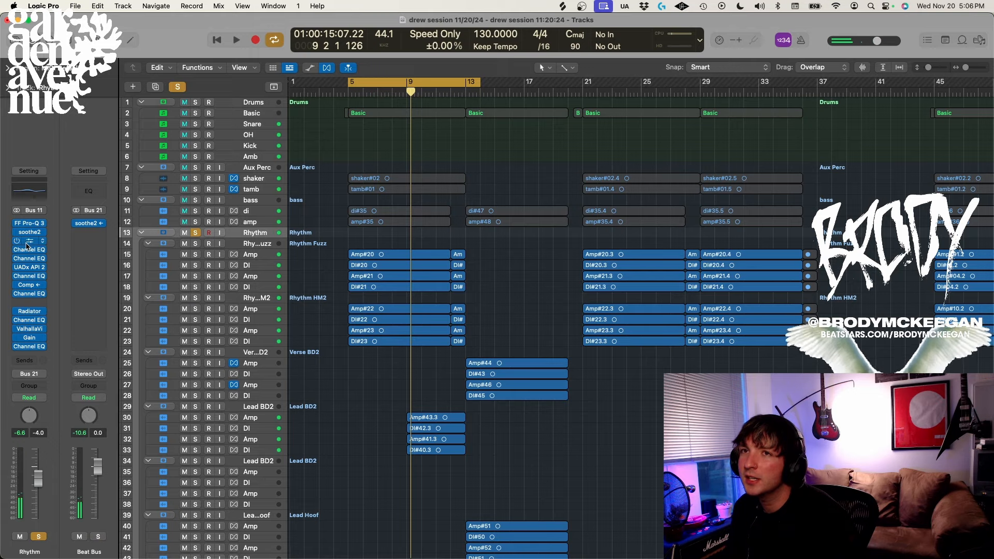
click(35, 226)
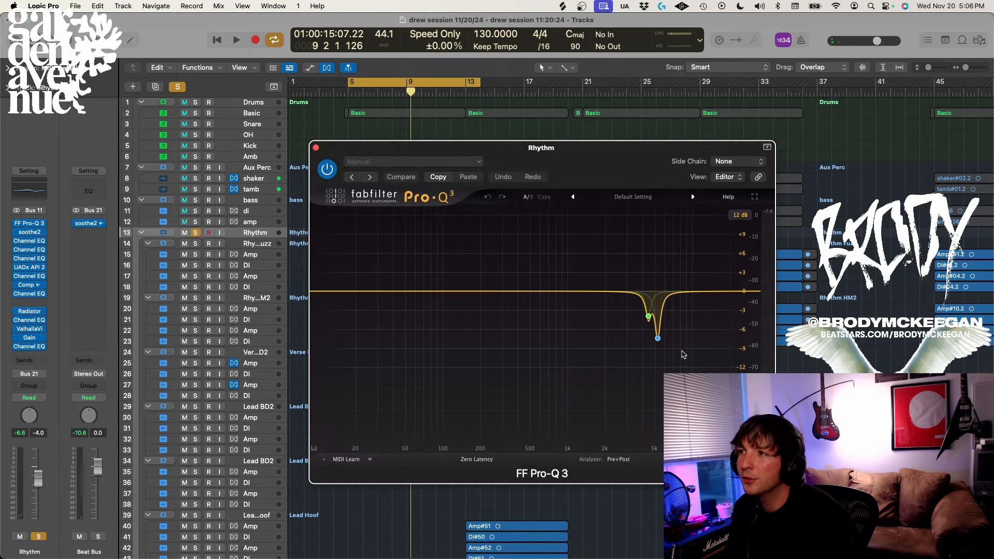
key(space)
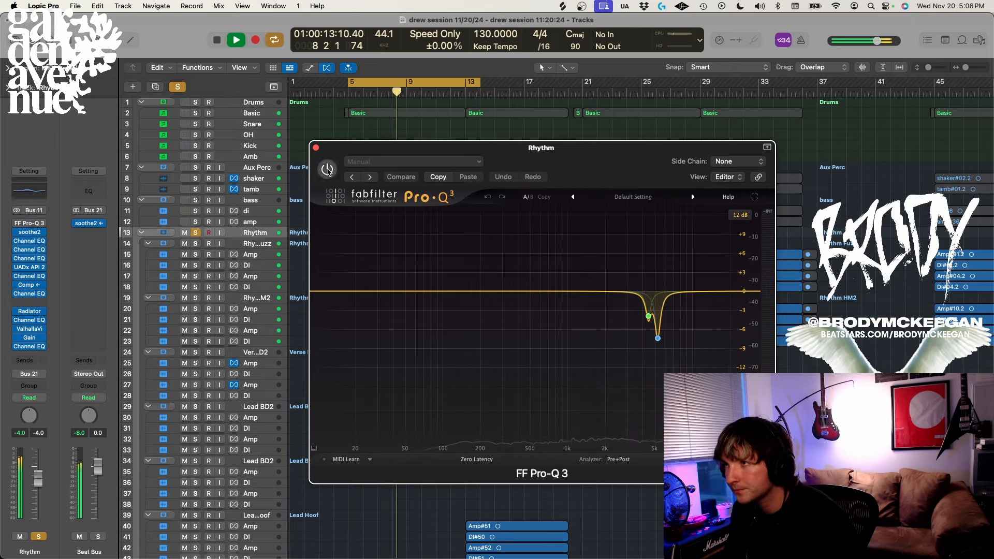
click(328, 169)
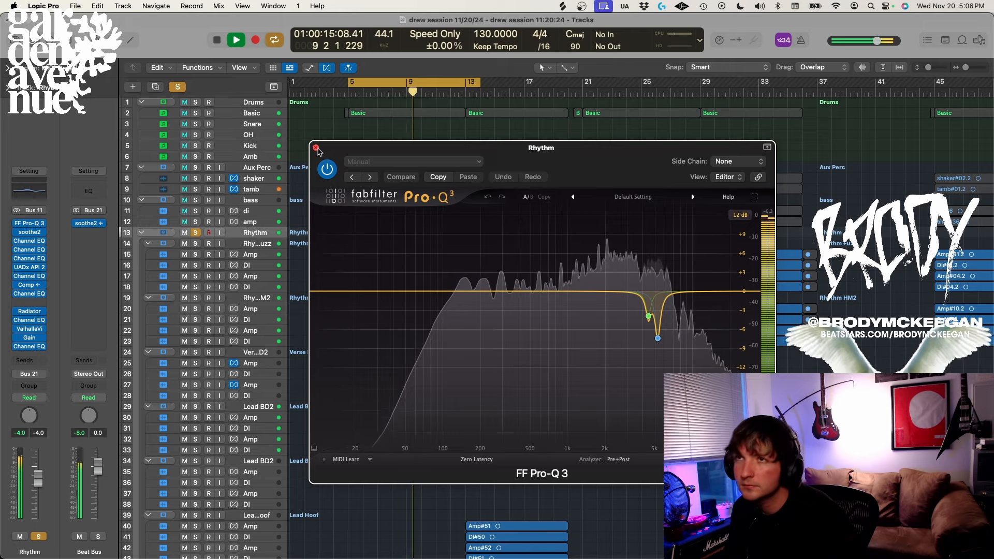
click(316, 148)
key(space)
- Check the Rhythm stack's soothe2 settings, and compare its playback with the 6200 Hz cut Channel EQ bypassed and re-enabled
click(30, 232)
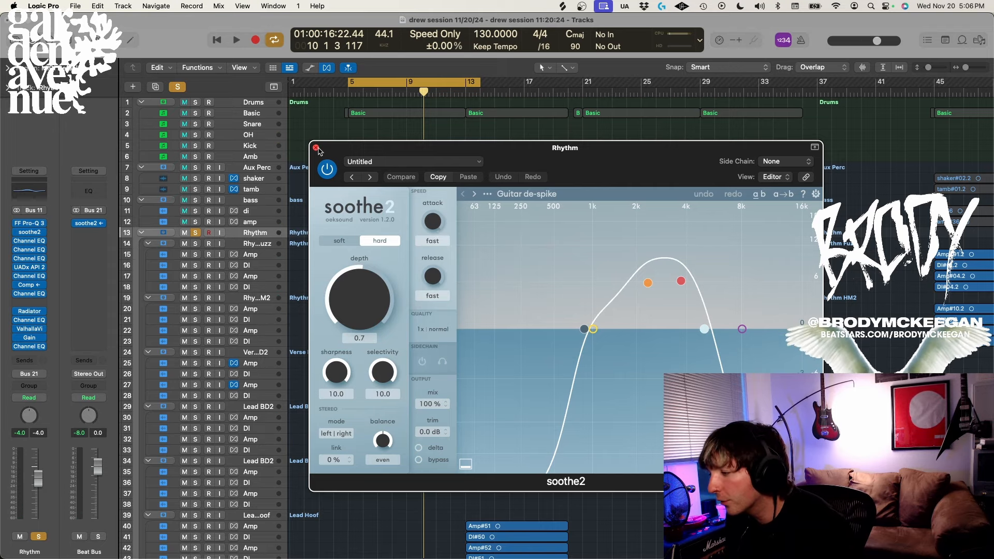
click(315, 148)
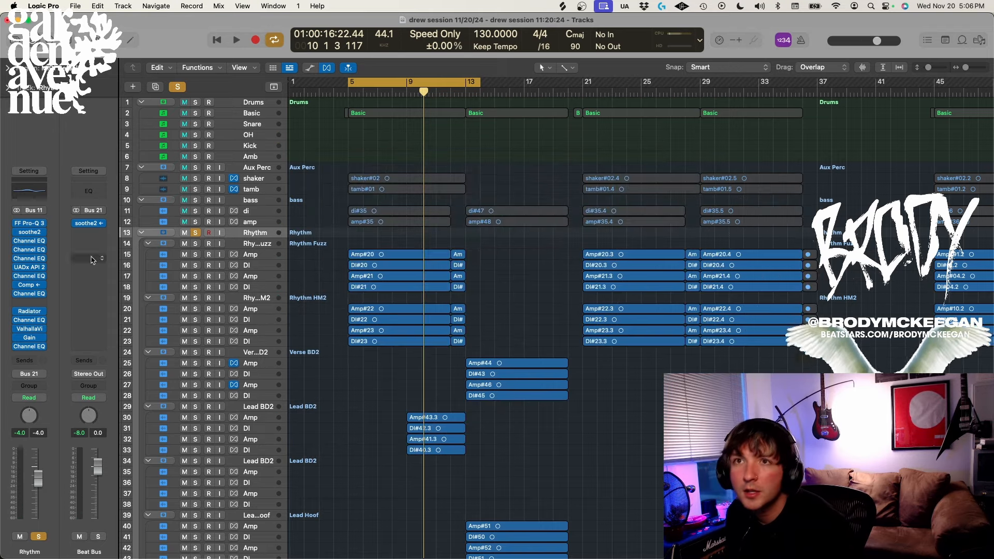
click(30, 250)
click(30, 250)
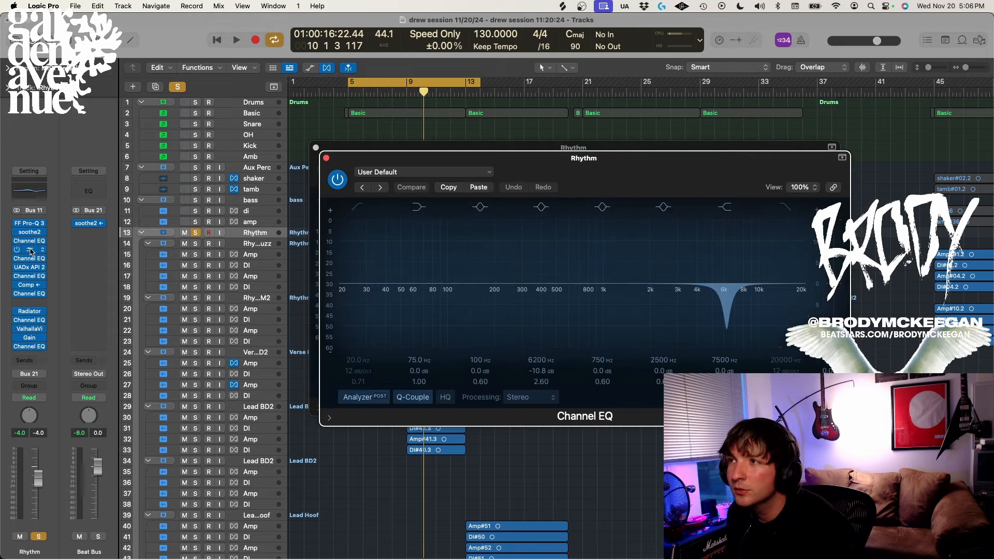
key(space)
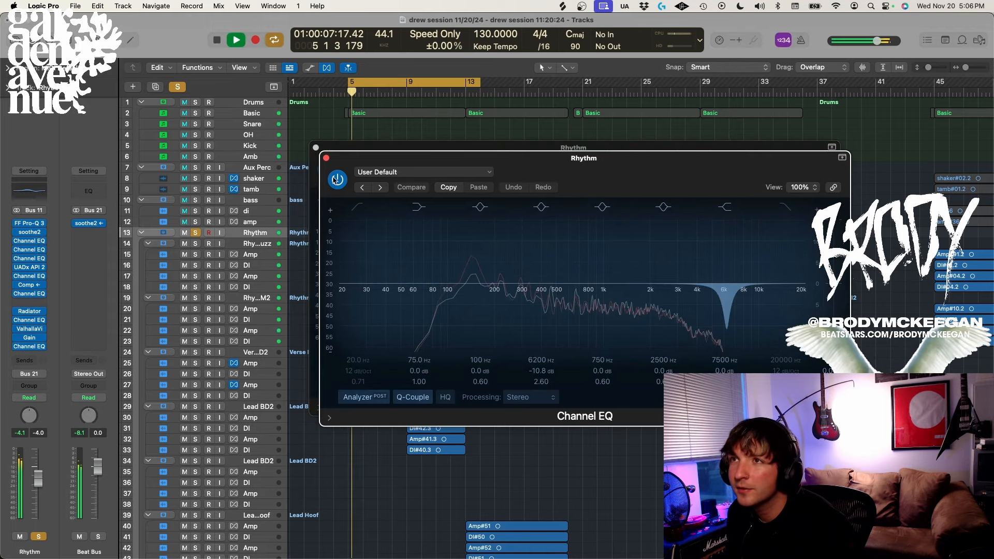
click(337, 180)
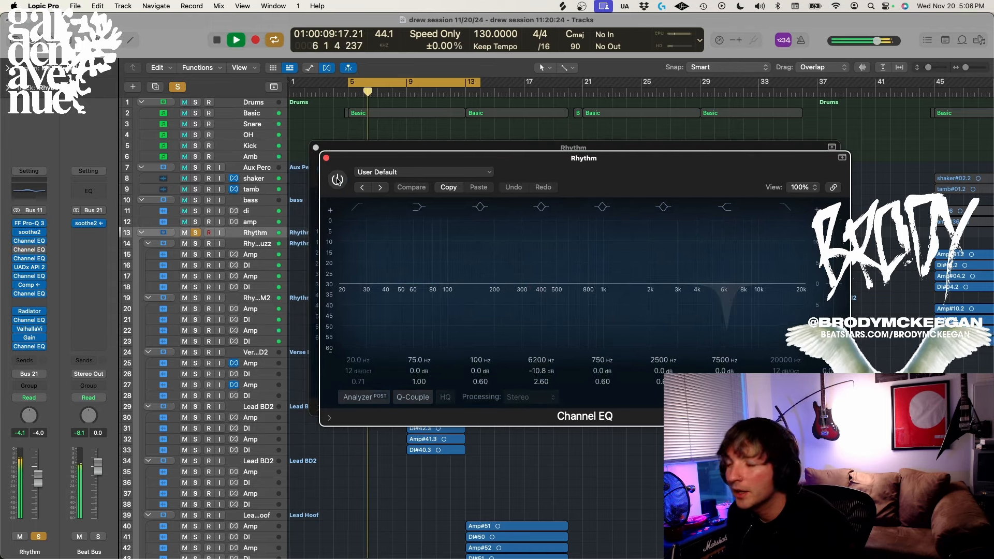
click(337, 180)
- Examine the Rhythm stack's third Channel EQ during playback and bring up the UADx API 2500 Bus Compressor for viewing
click(32, 258)
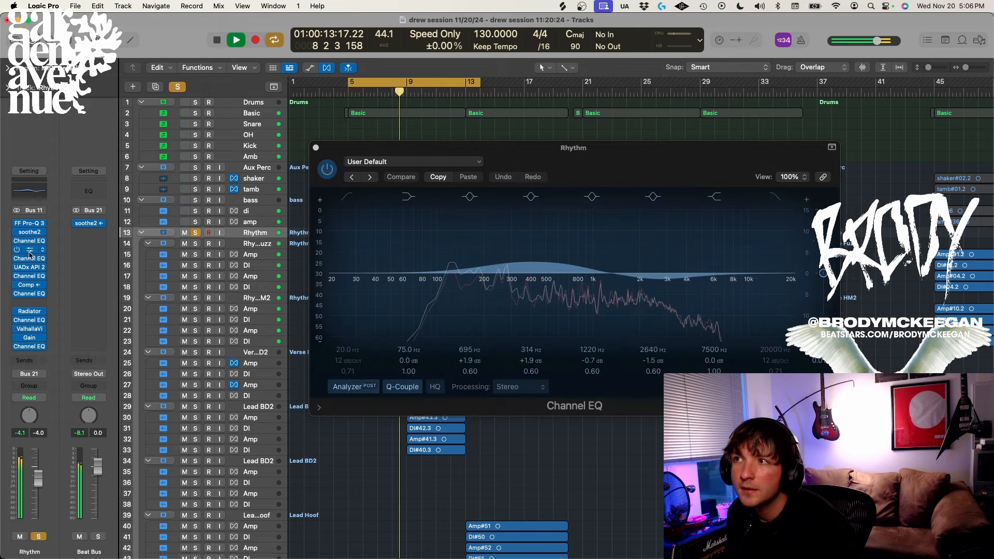
click(33, 258)
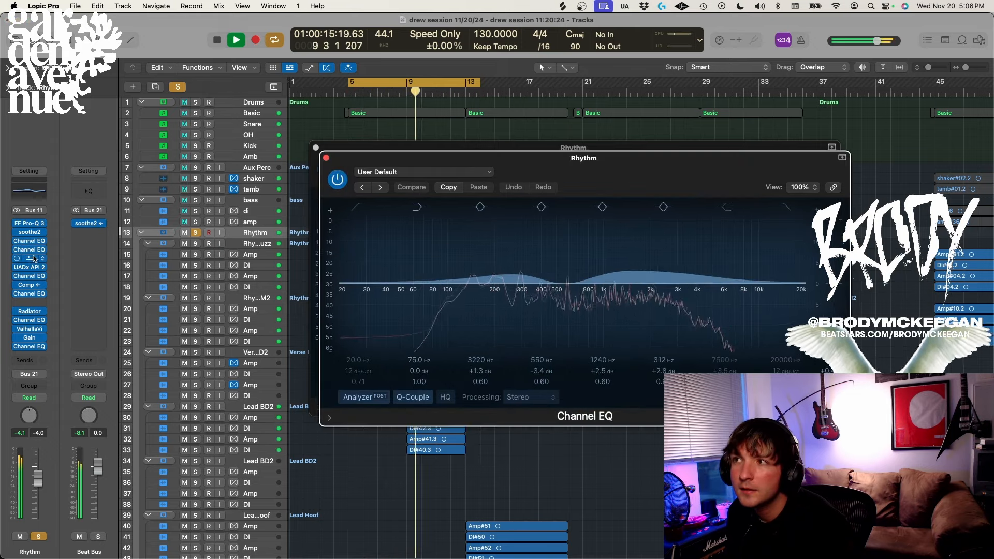
click(32, 267)
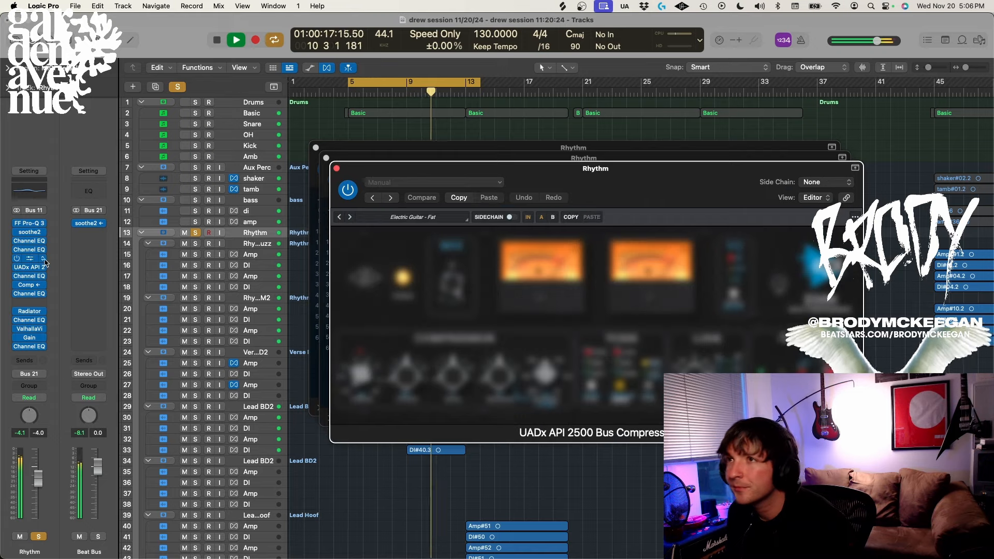
drag(680, 170, 654, 176)
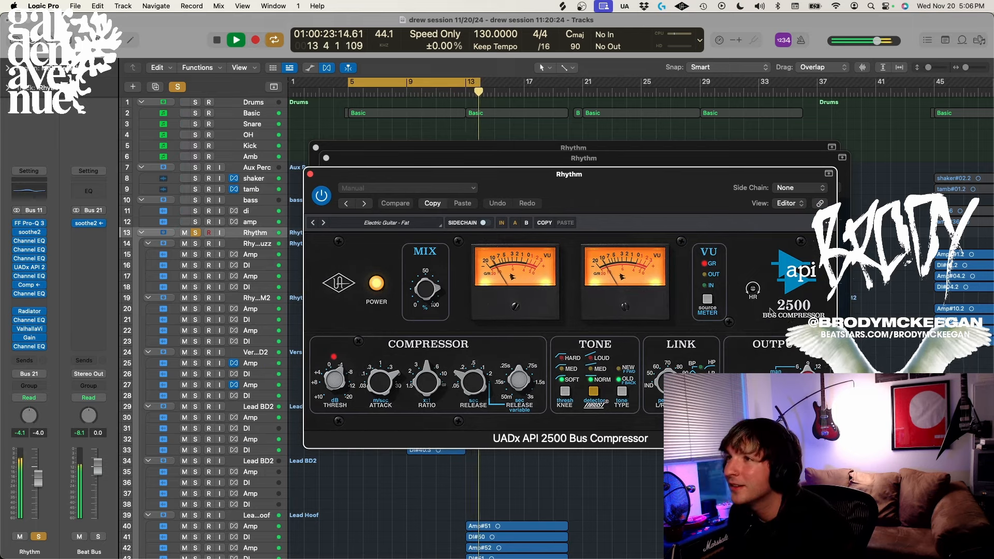
- Compare the playing Rhythm stack with the UADx API 2500 bypassed and re-enabled, and close all open plug-in windows
click(323, 195)
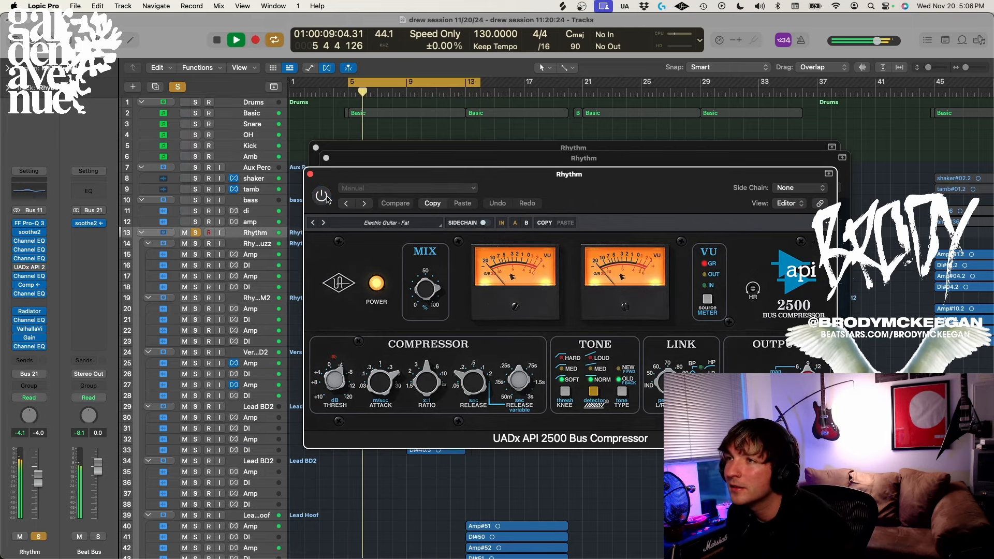
click(326, 198)
key(space)
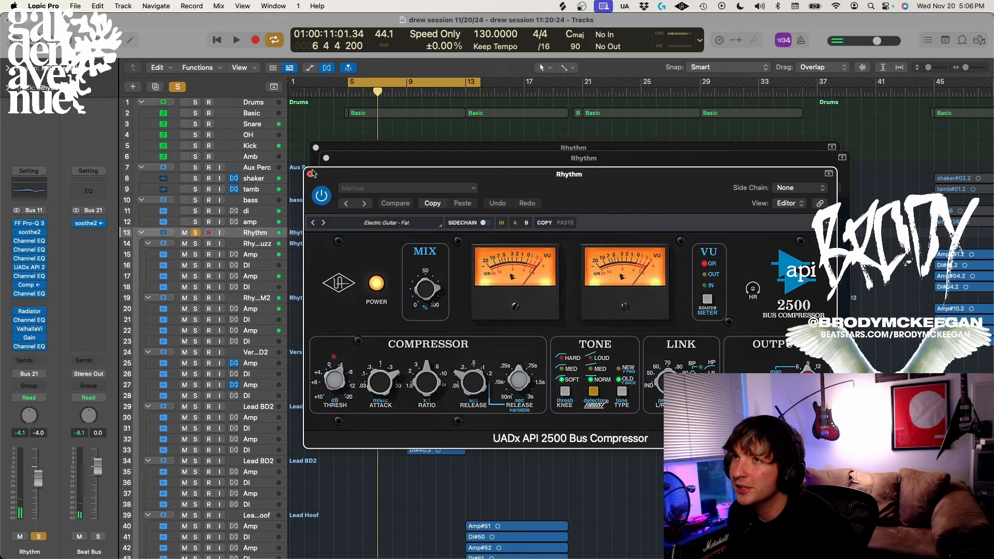
click(311, 174)
click(326, 158)
click(315, 148)
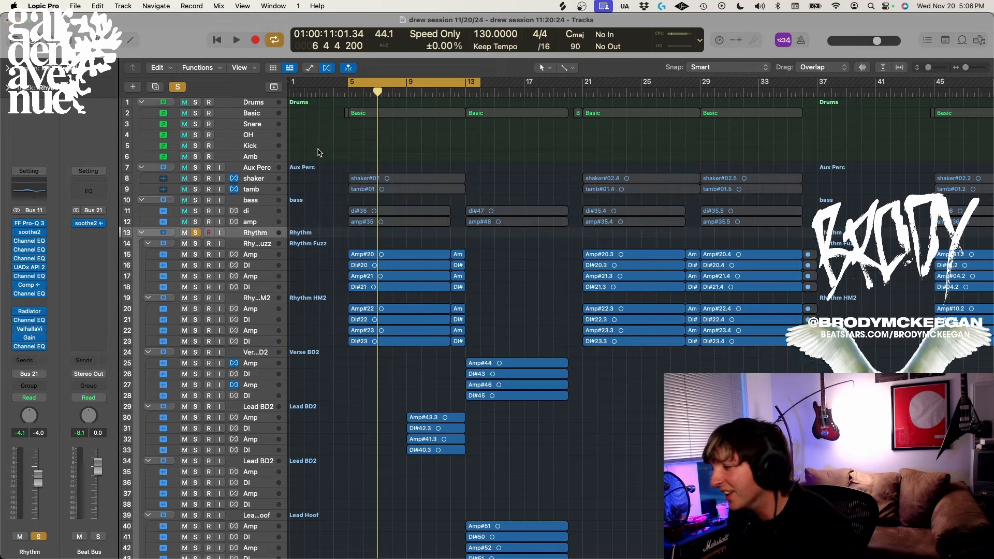
- Examine the Channel EQs directly before and after the Compressor on the Rhythm stack, closing each window
click(29, 277)
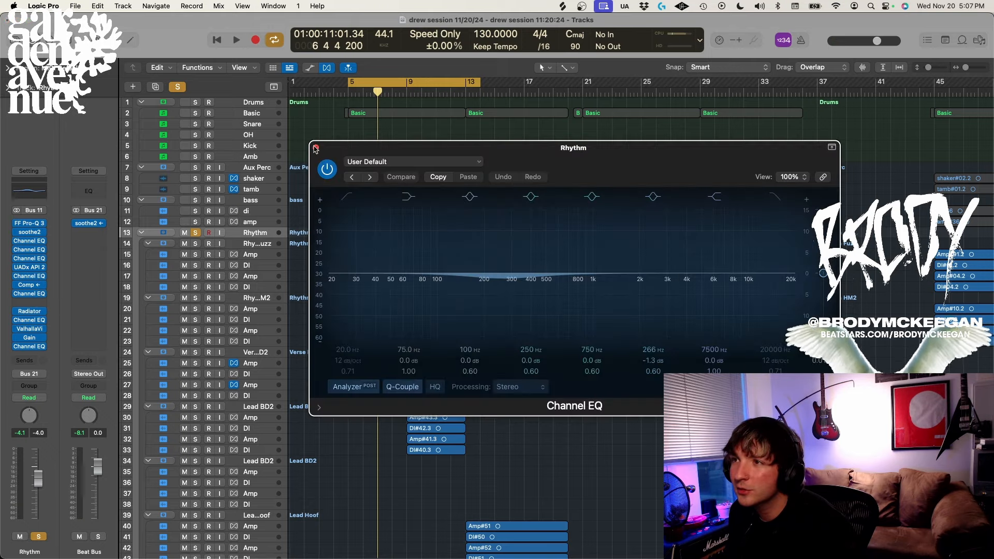
click(316, 148)
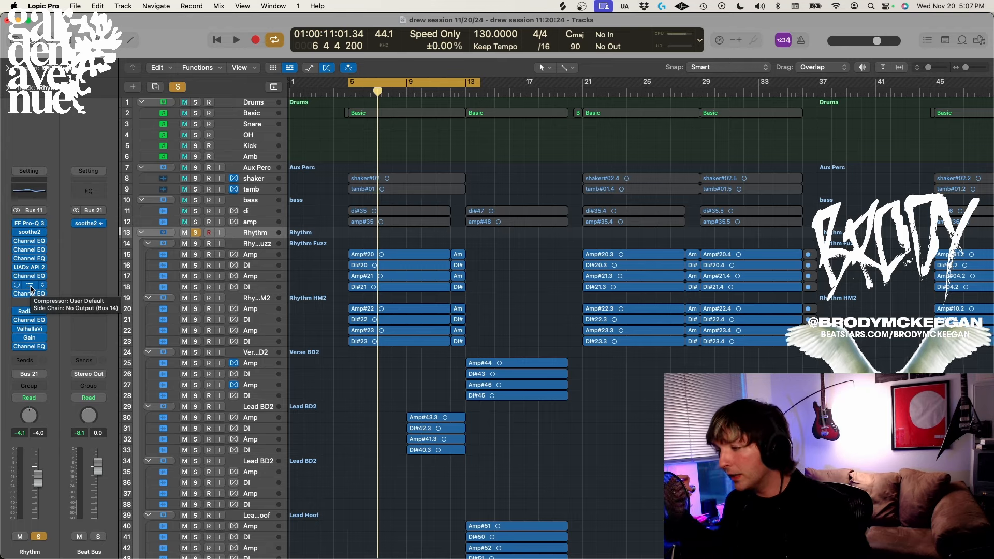
key(space)
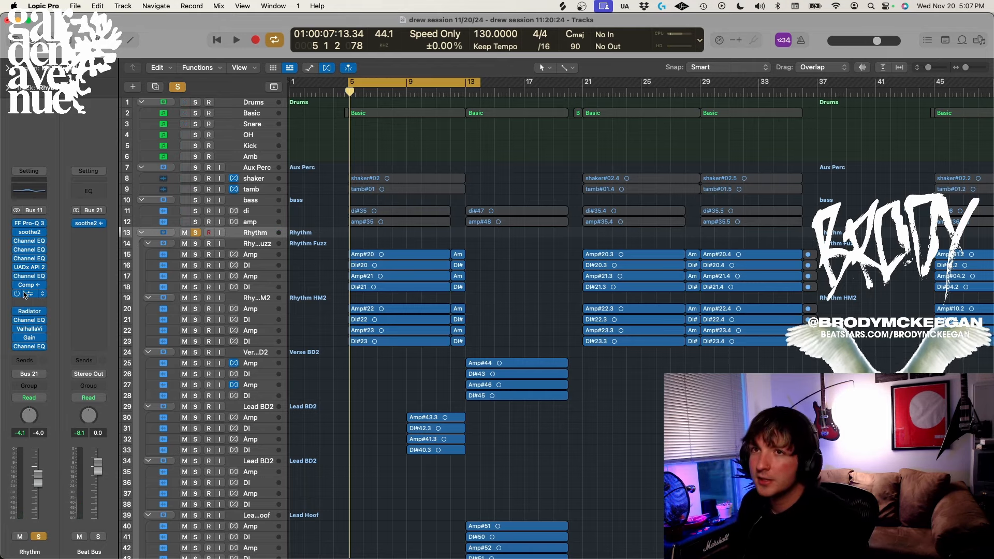
click(25, 294)
click(315, 148)
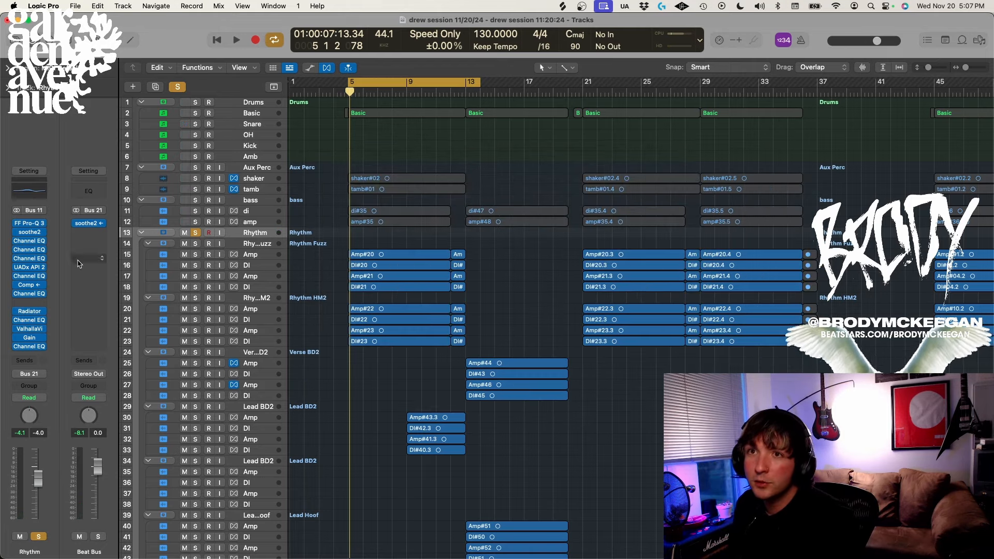
- Compare the playing Rhythm stack with its Radiator plug-in bypassed and re-enabled, and close the plug-in window
click(29, 311)
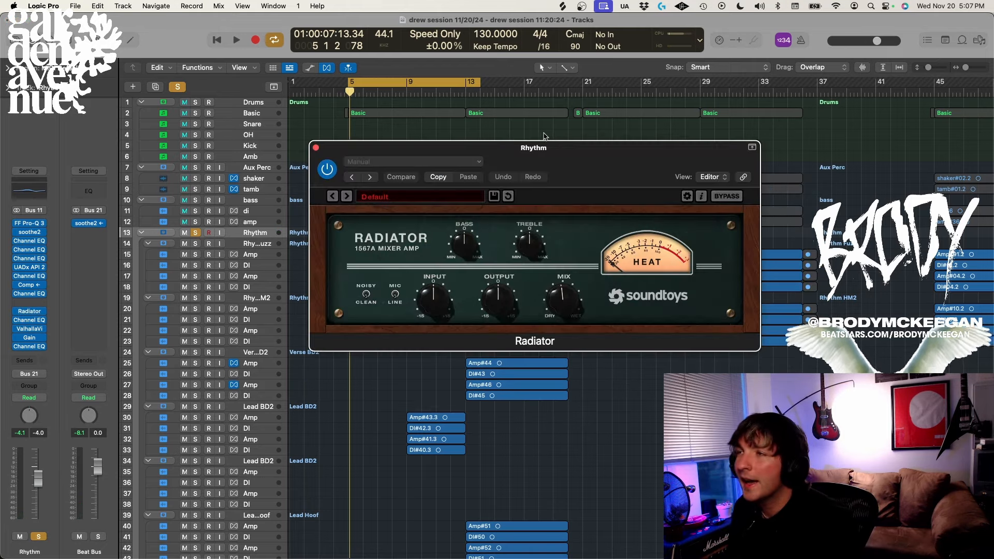
key(space)
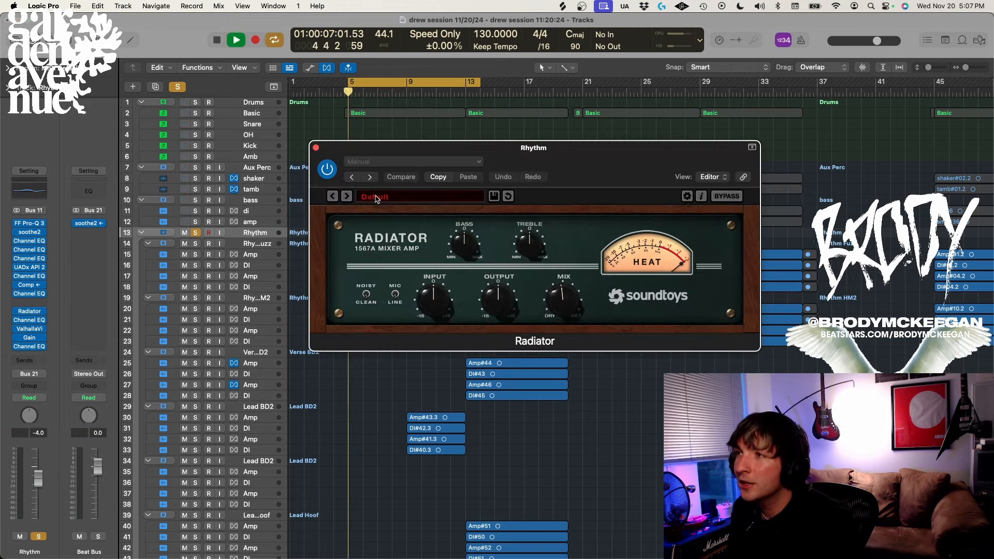
click(327, 168)
click(327, 169)
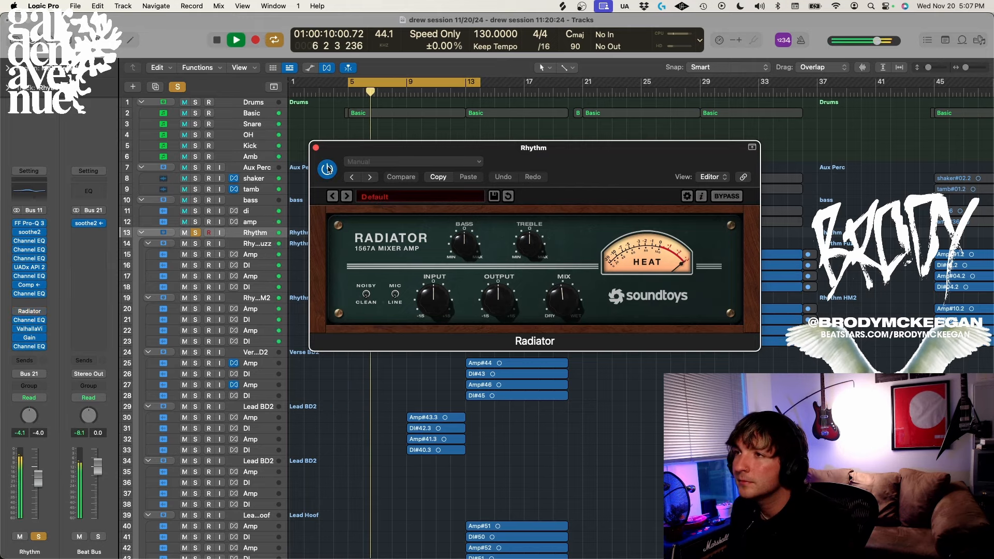
key(space)
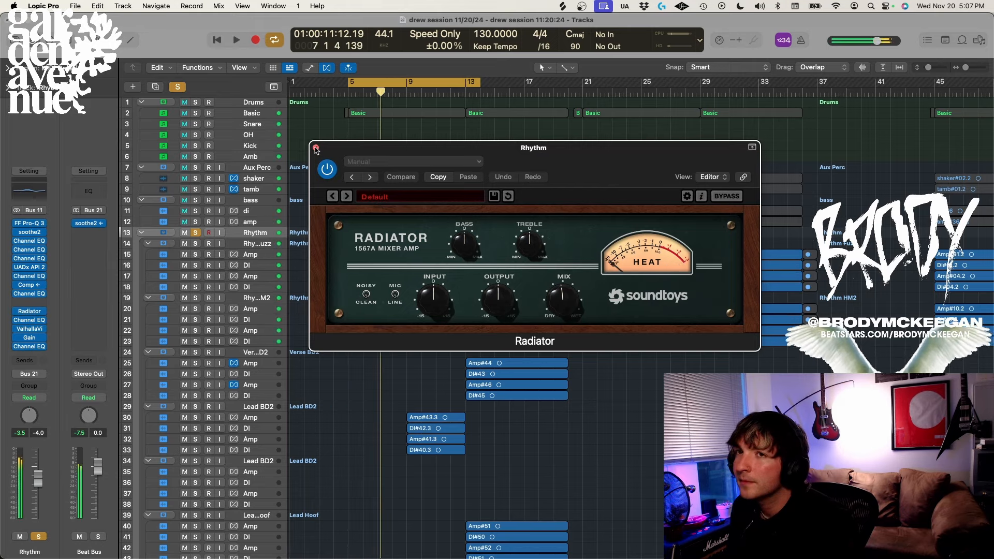
click(316, 148)
- Examine the Channel EQ after the Radiator, and compare the Rhythm stack's playback with ValhallaVintageVerb bypassed and re-enabled
click(31, 320)
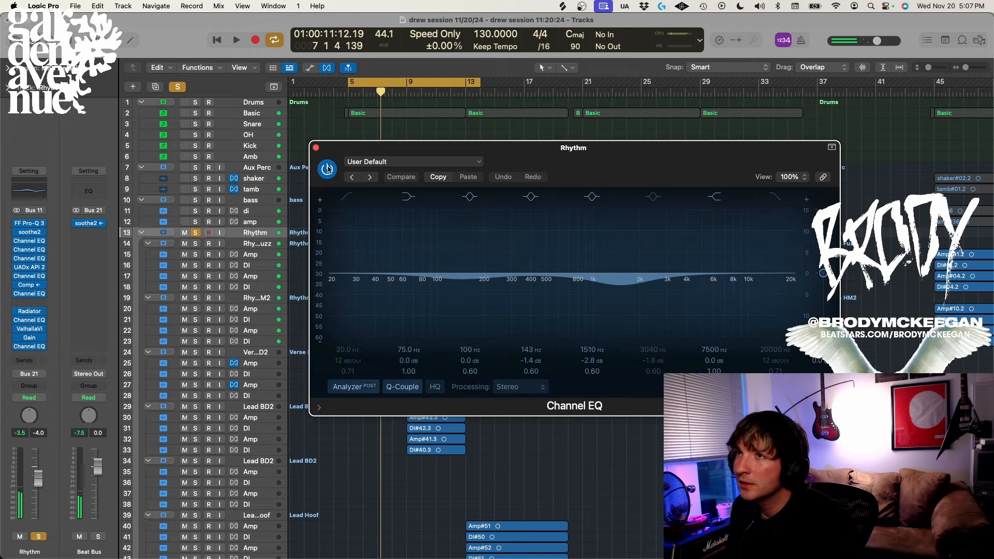
click(316, 149)
click(31, 331)
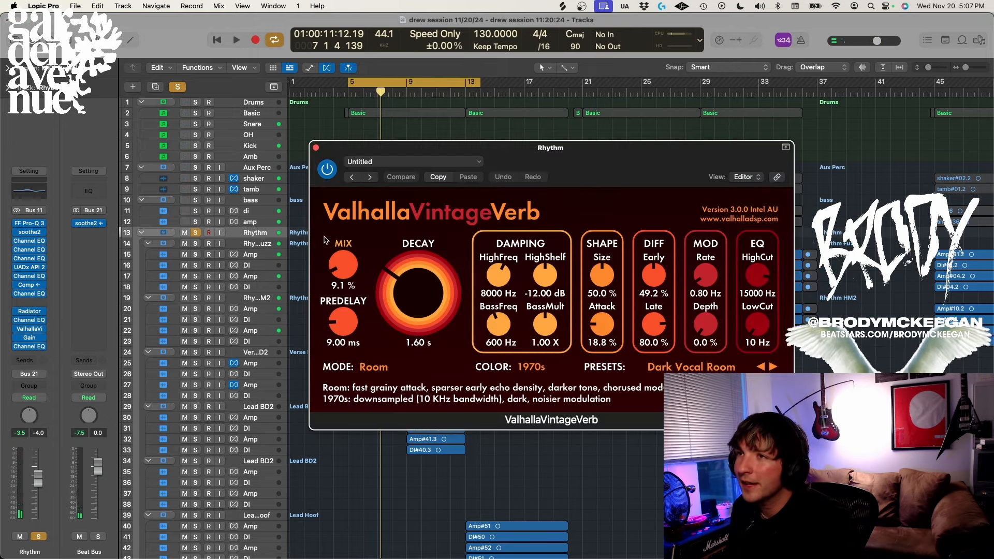
key(space)
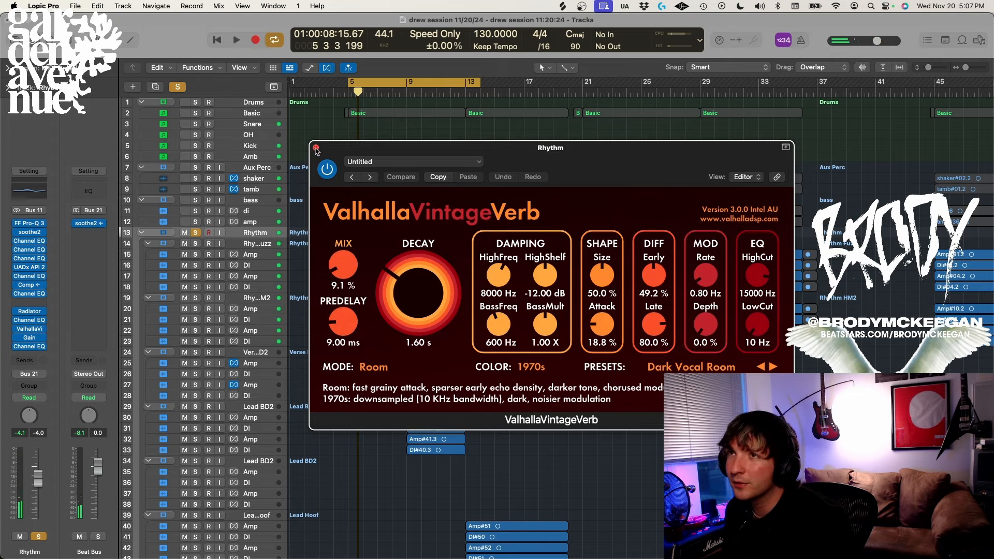
key(space)
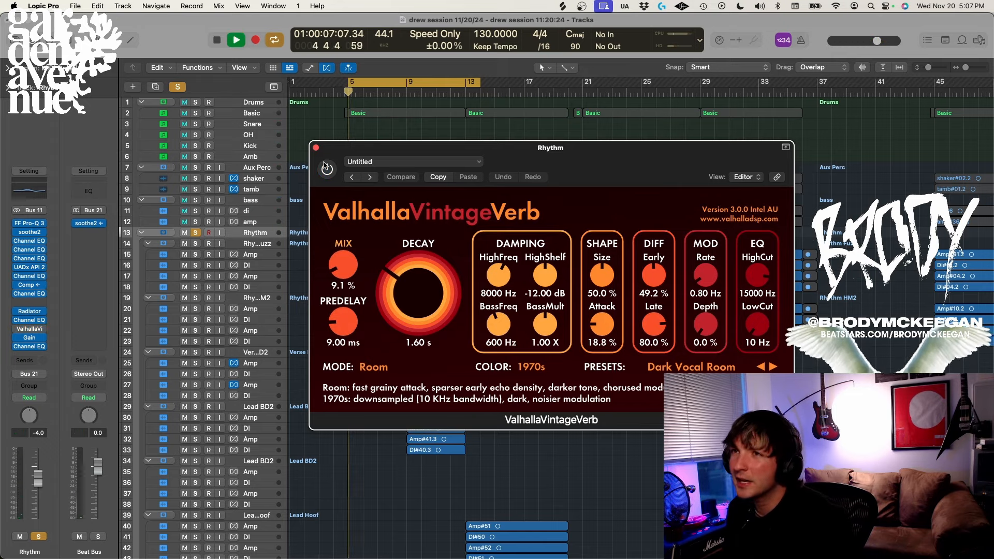
key(space)
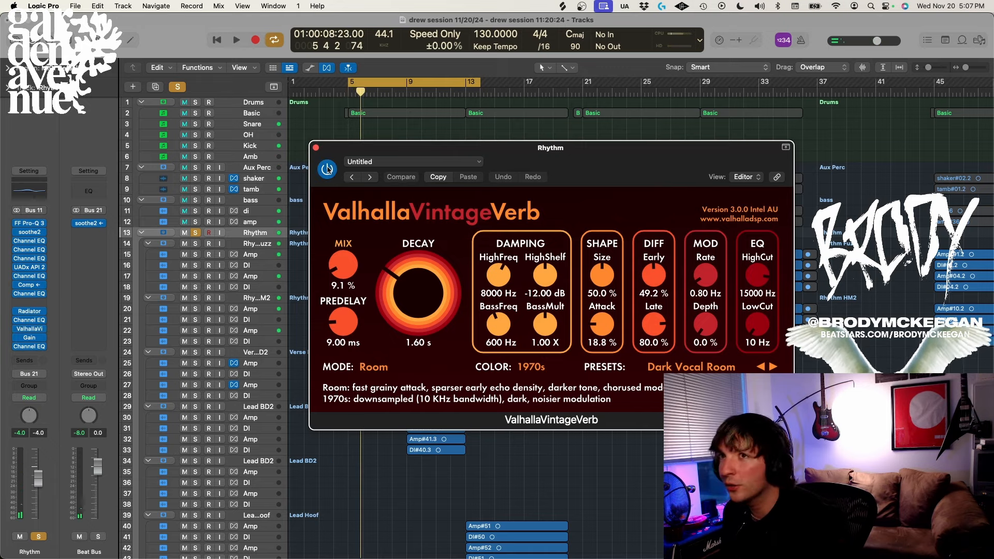
- Examine the last Channel EQ in the Rhythm stack's chain and close all open plug-in windows
click(30, 347)
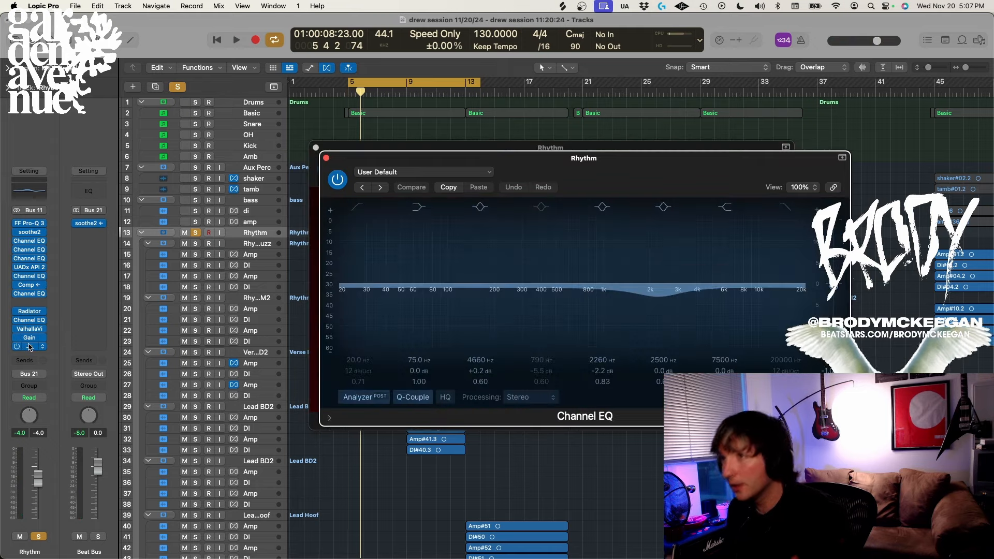
click(316, 148)
click(326, 158)
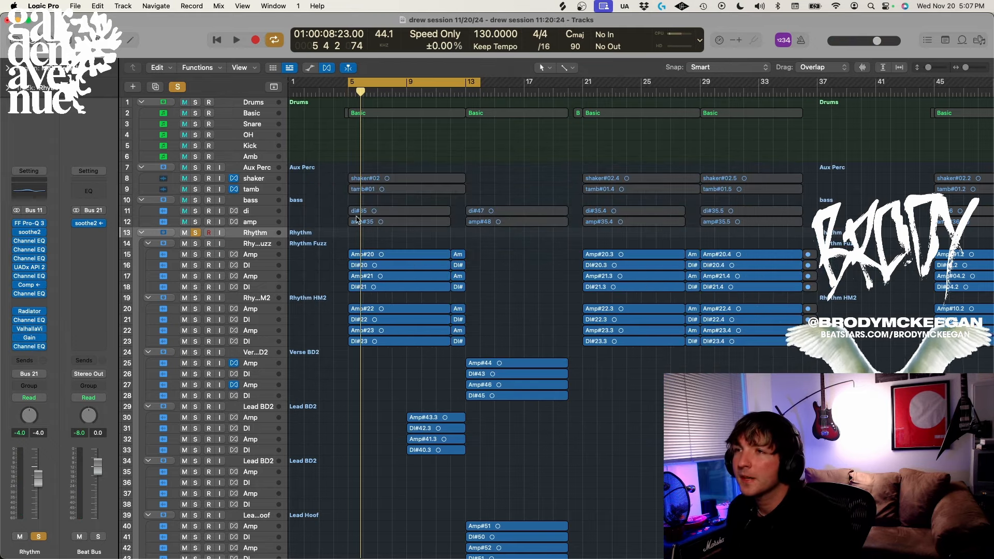
- Solo the bass and Drums stacks alongside Rhythm and play them together with more of the arrangement in view
click(195, 200)
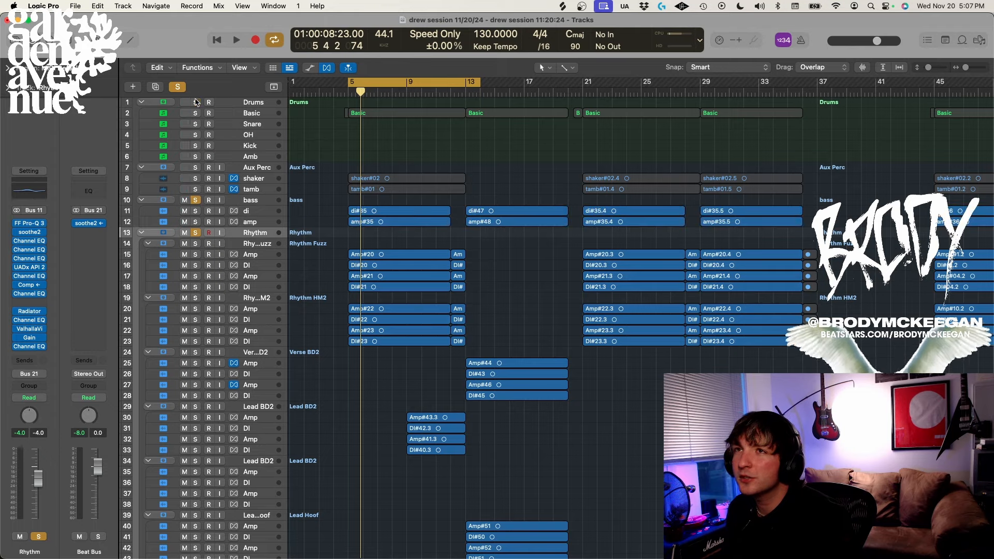
click(196, 102)
key(space)
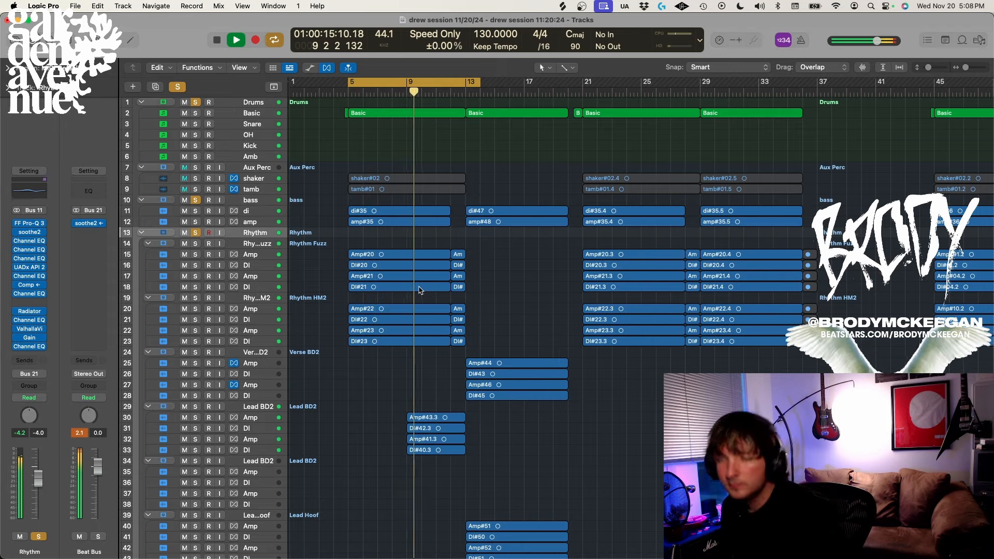
key(super+Left)
key(super+Up)
key(super+Up)
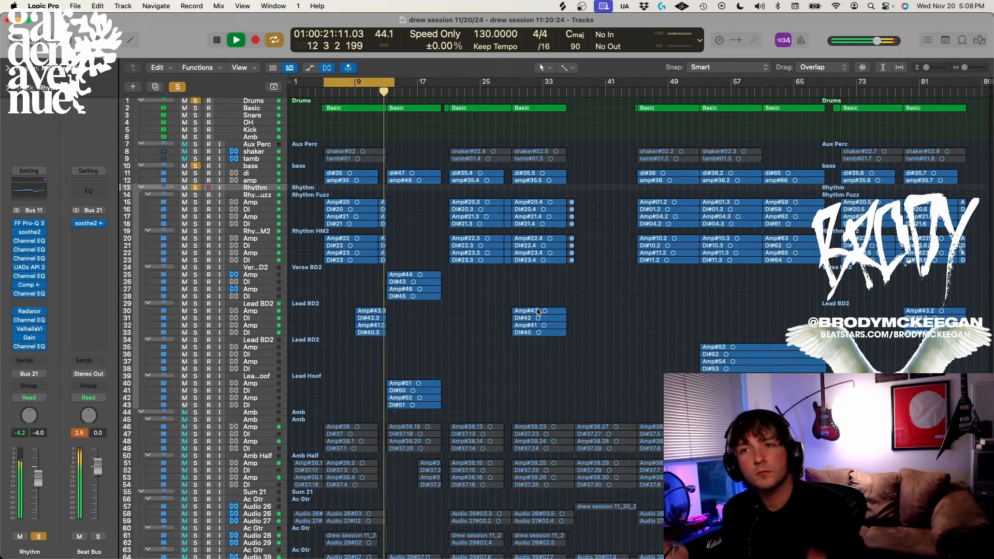
key(space)
- Clear all solos and turn off cycle mode
click(178, 86)
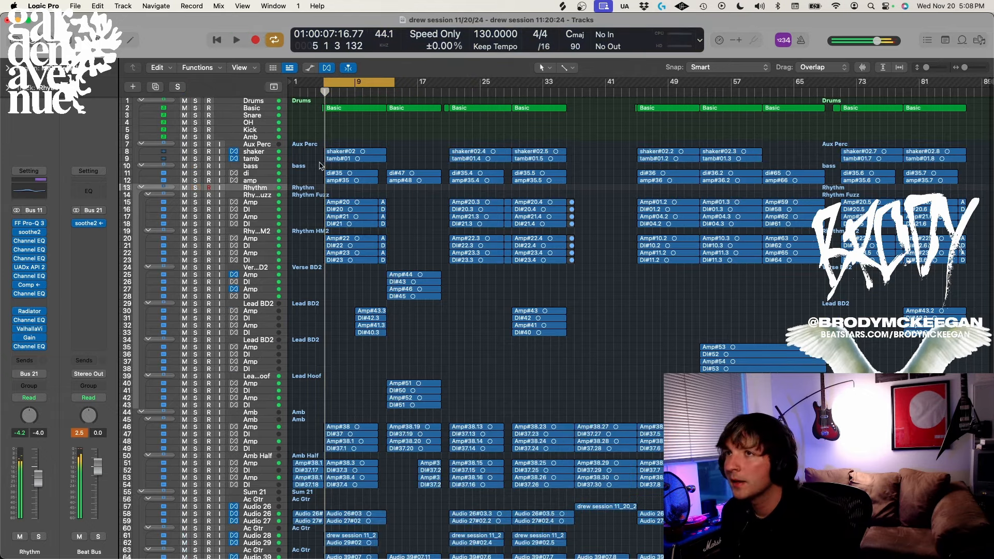
key(c)
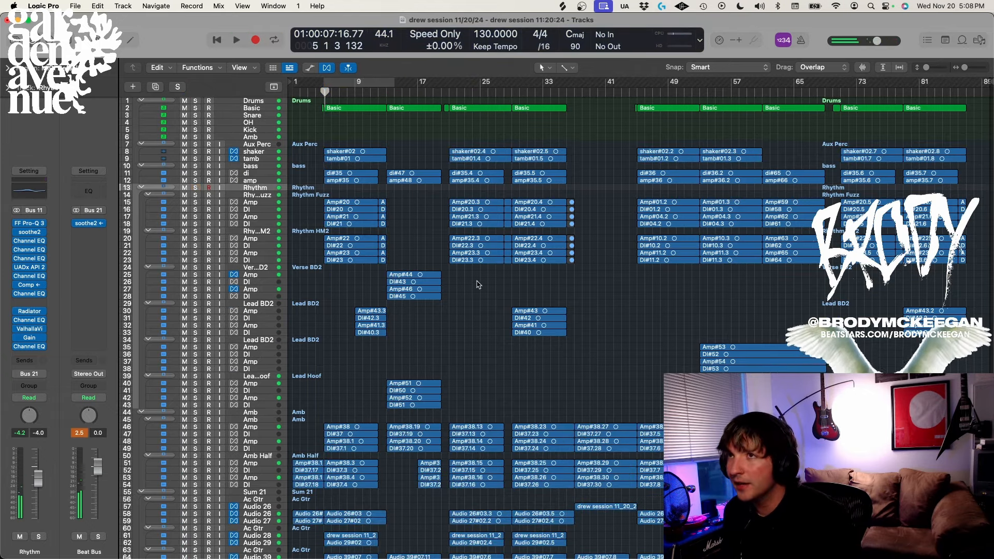
key(x)
key(x)
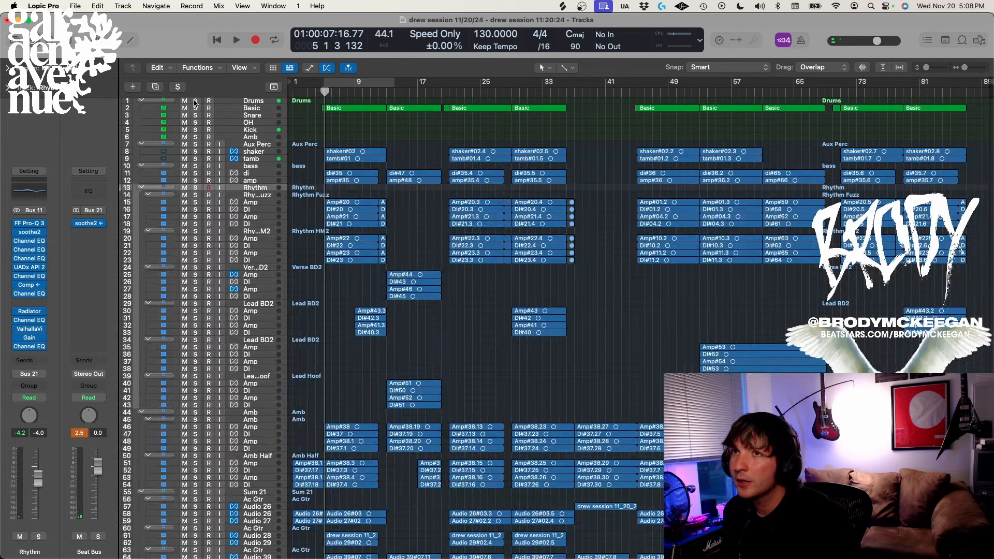
- Solo the Drums, Rhythm and bass stacks, leaving Aux Perc out of the solo selection
key(s)
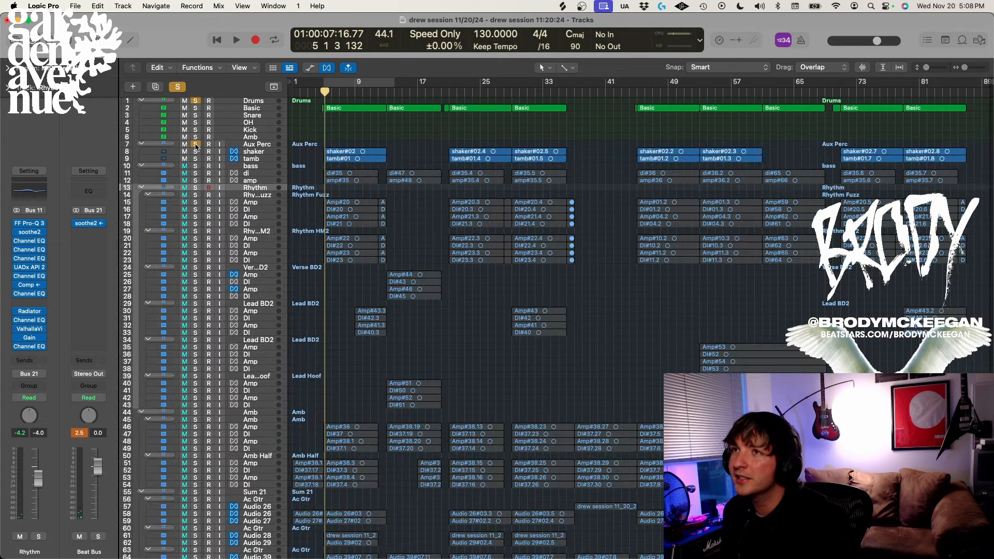
click(196, 146)
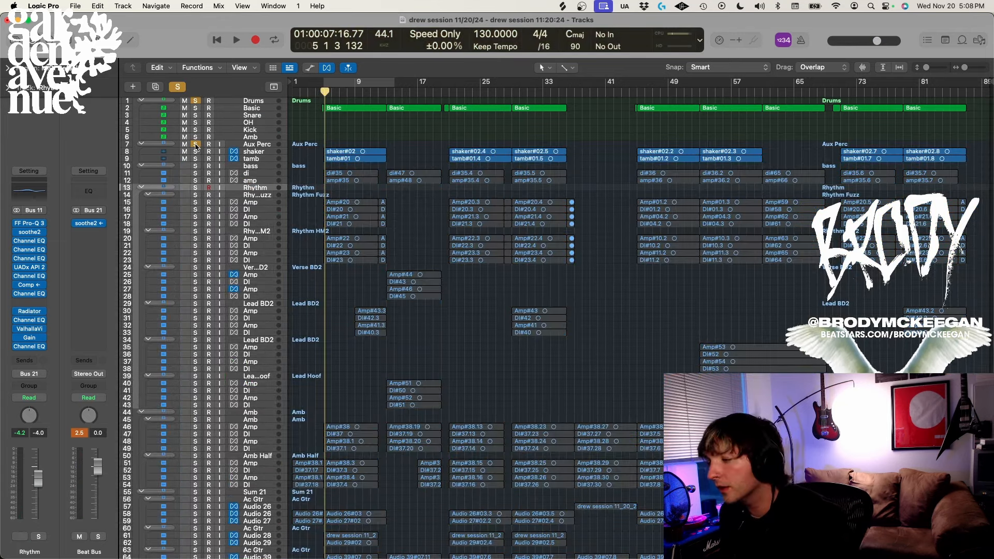
click(196, 145)
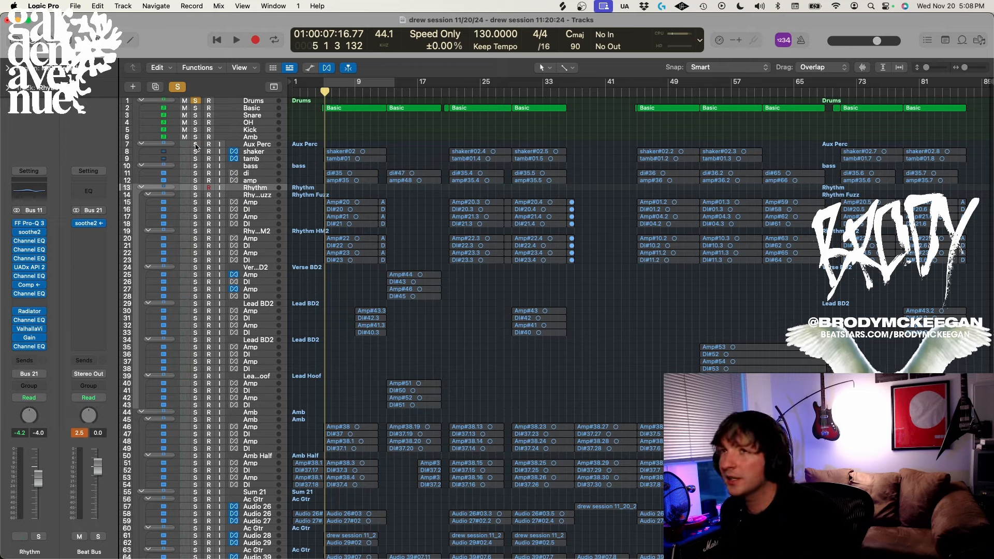
click(195, 188)
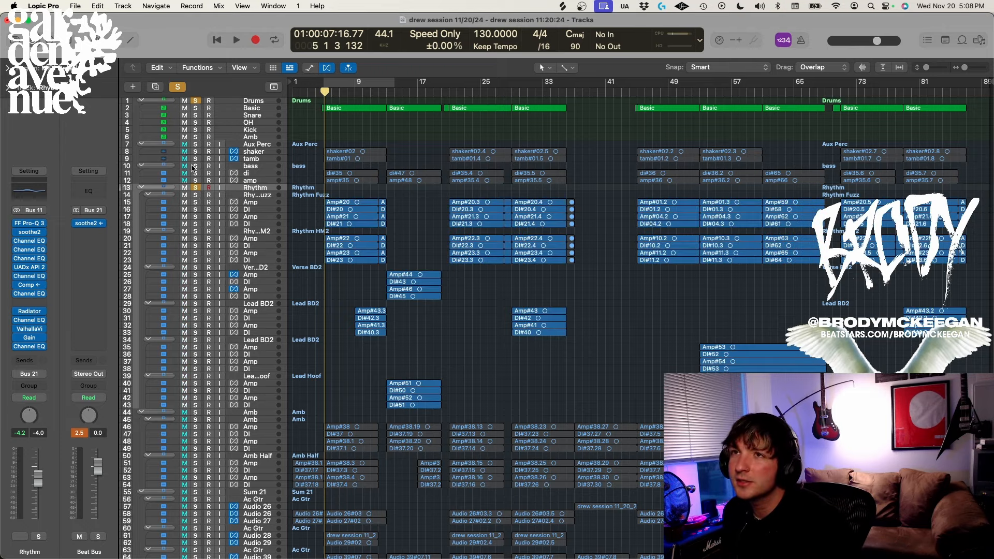
click(196, 167)
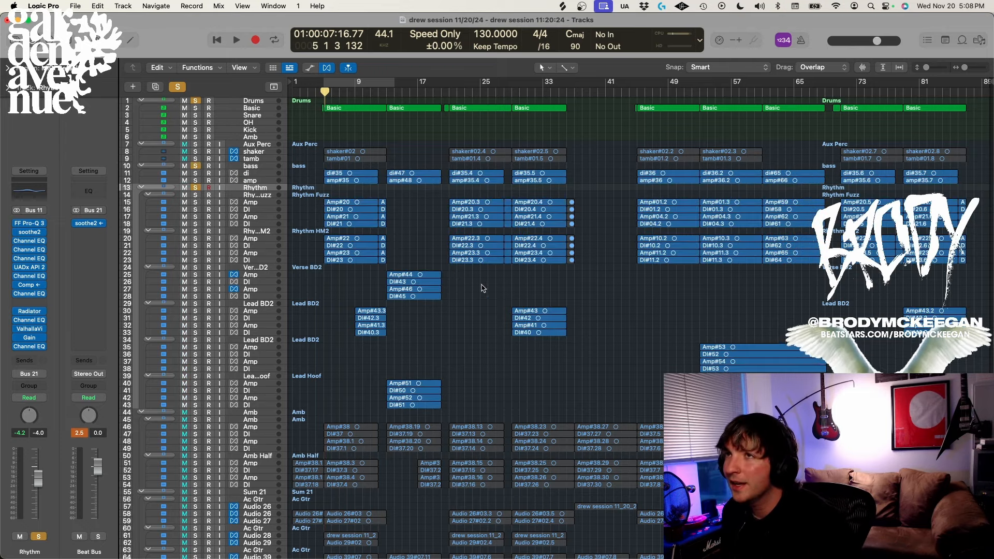
- Bring up the master channel's plug-in chain in the mixer and play the soloed Drums, bass and Rhythm stacks
key(x)
scroll(507, 298, right, 10)
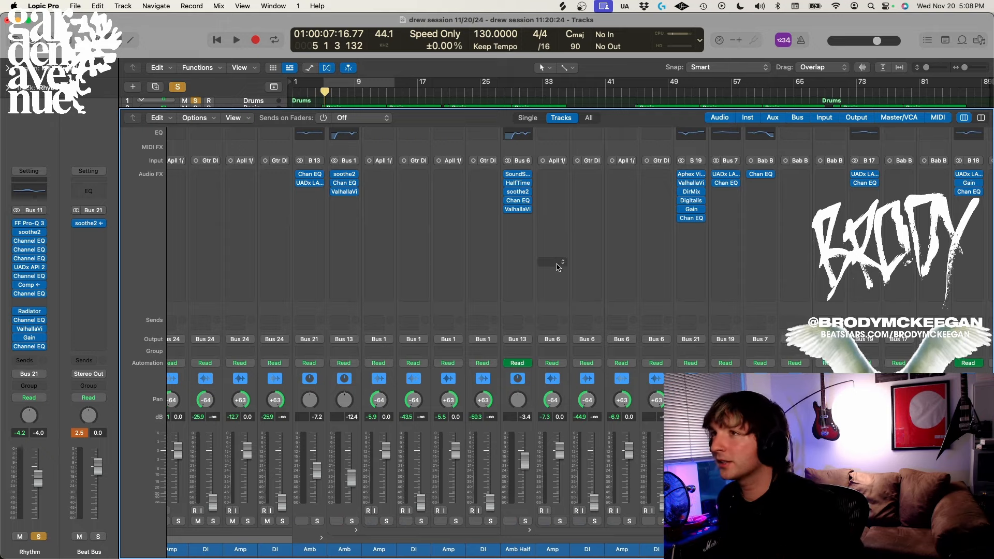
scroll(558, 267, right, 5)
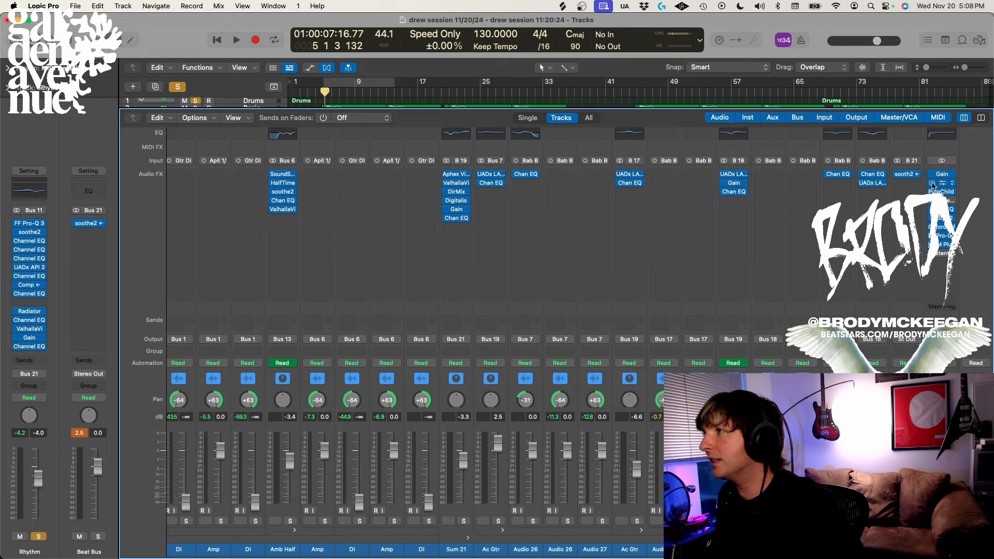
key(space)
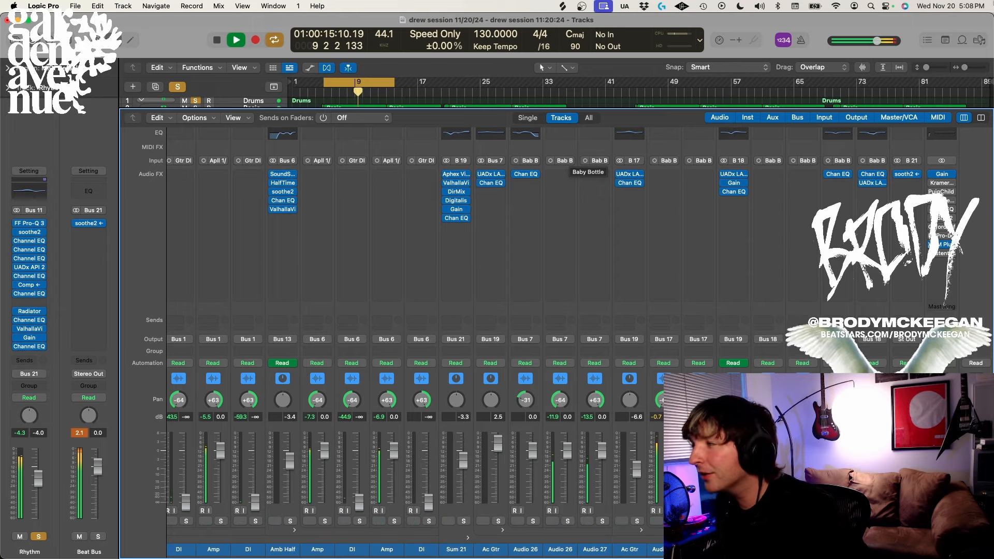
key(space)
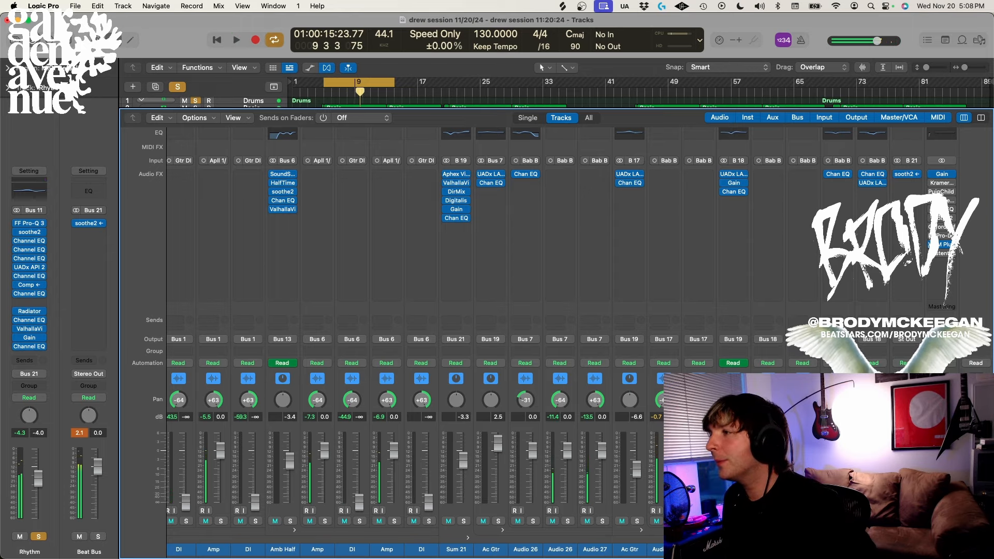
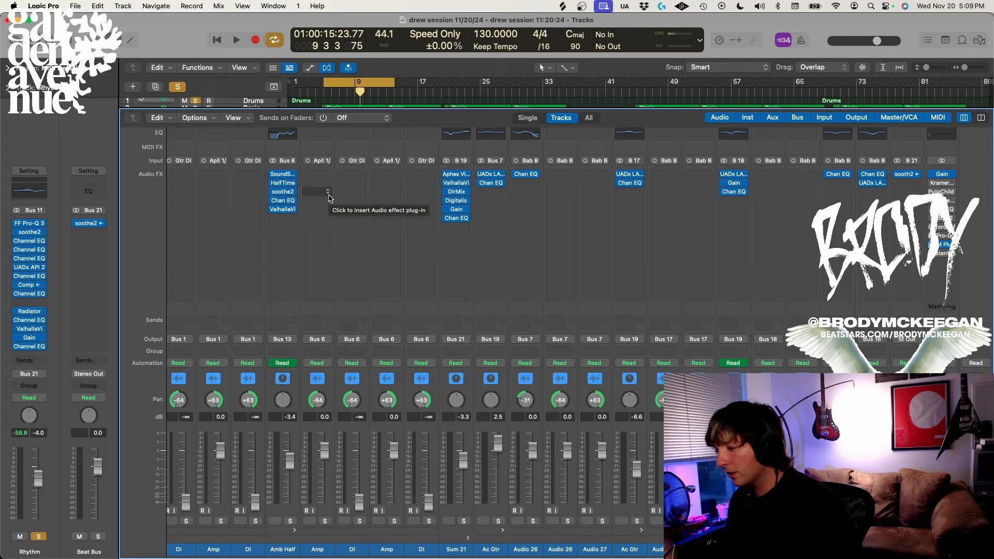
- Enable the Kramer Tape plug-in on the master channel during playback and close its window
click(938, 184)
key(space)
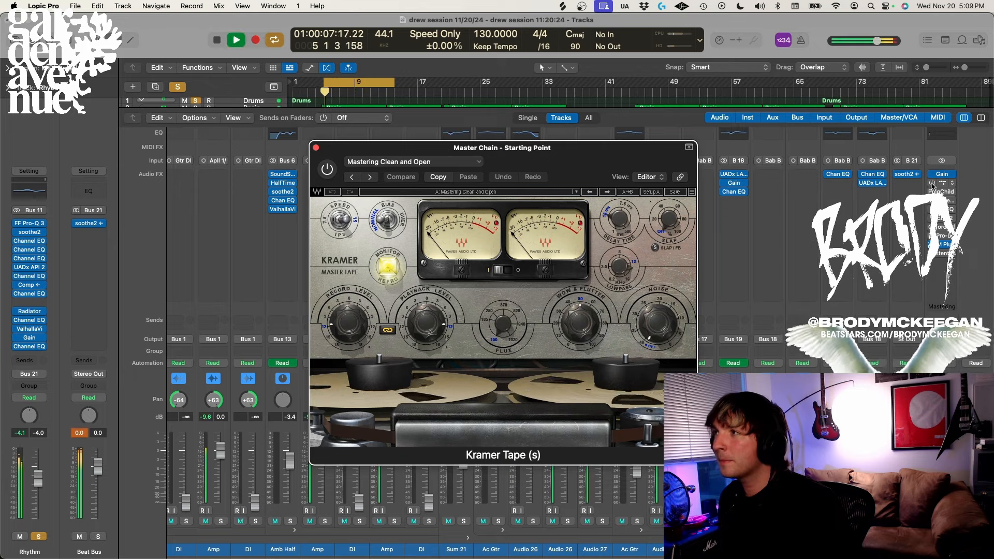
click(285, 148)
click(316, 147)
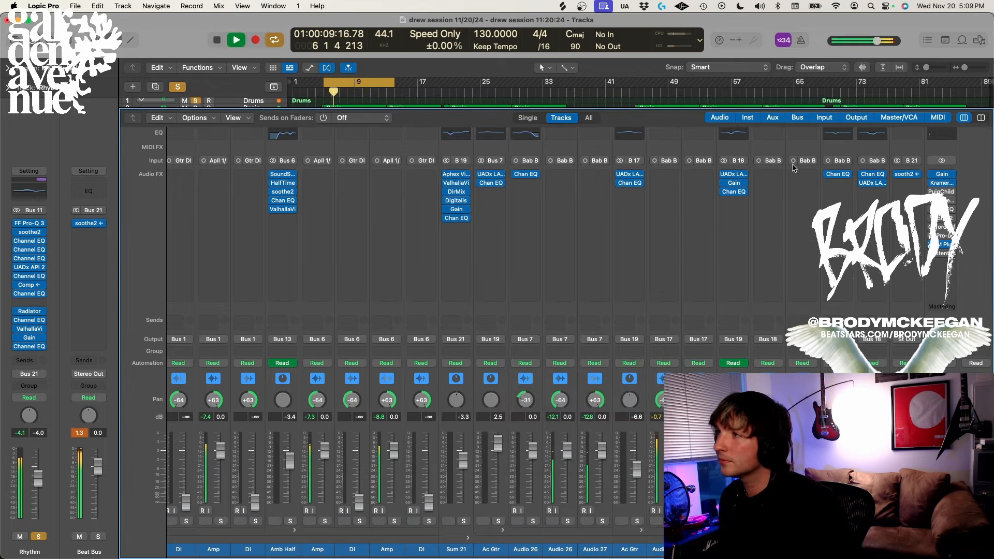
- Enable the master channel's PuigChild 670, compare playback with it bypassed and re-enabled, and close its window
click(942, 192)
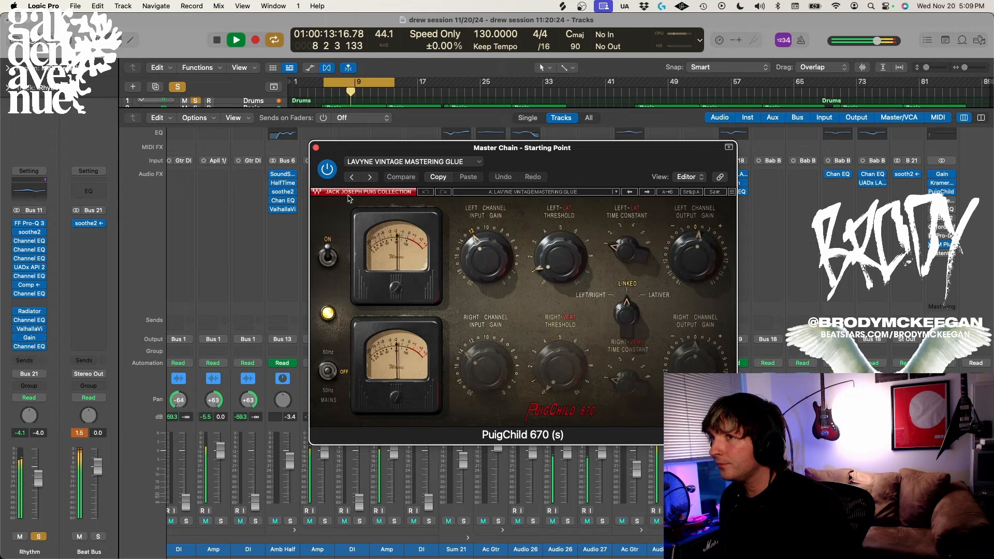
key(space)
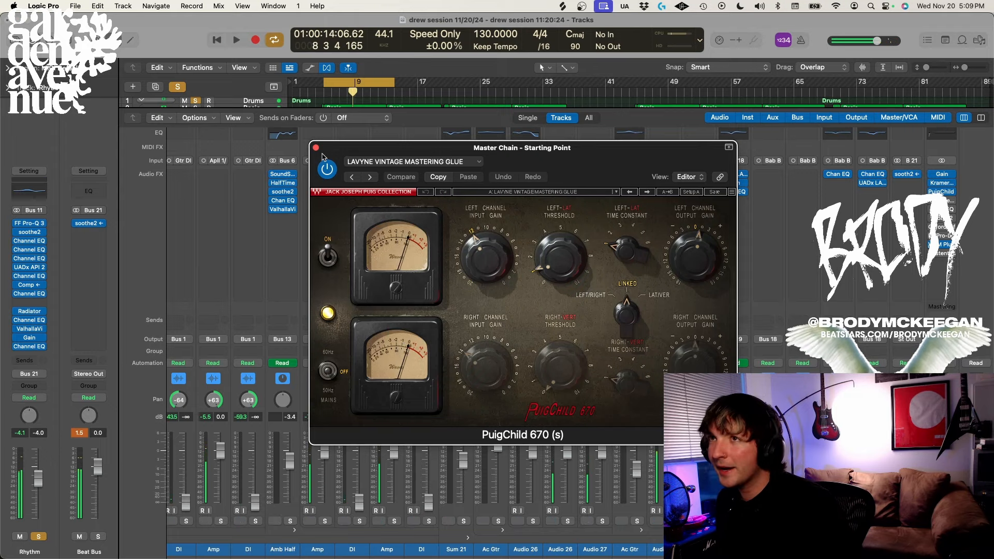
key(space)
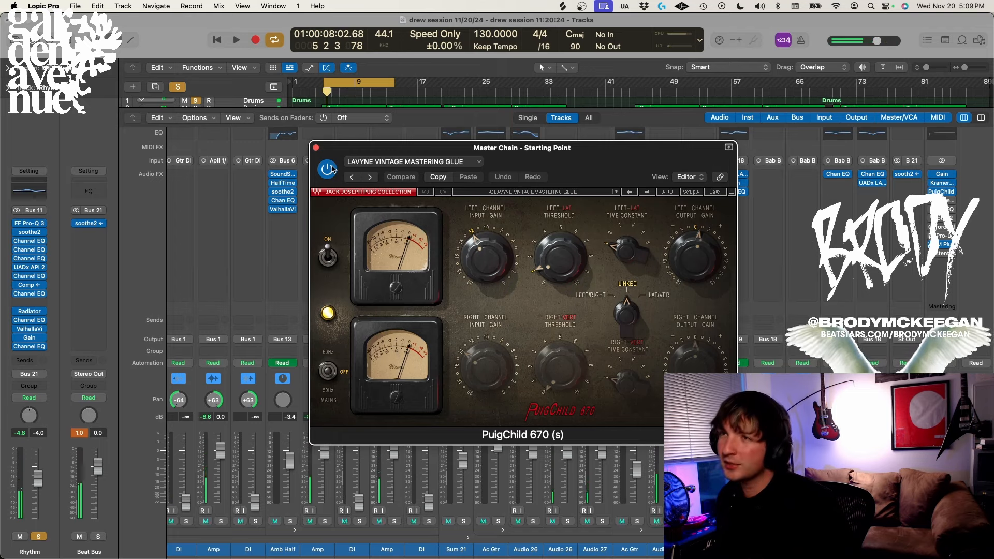
key(space)
click(328, 169)
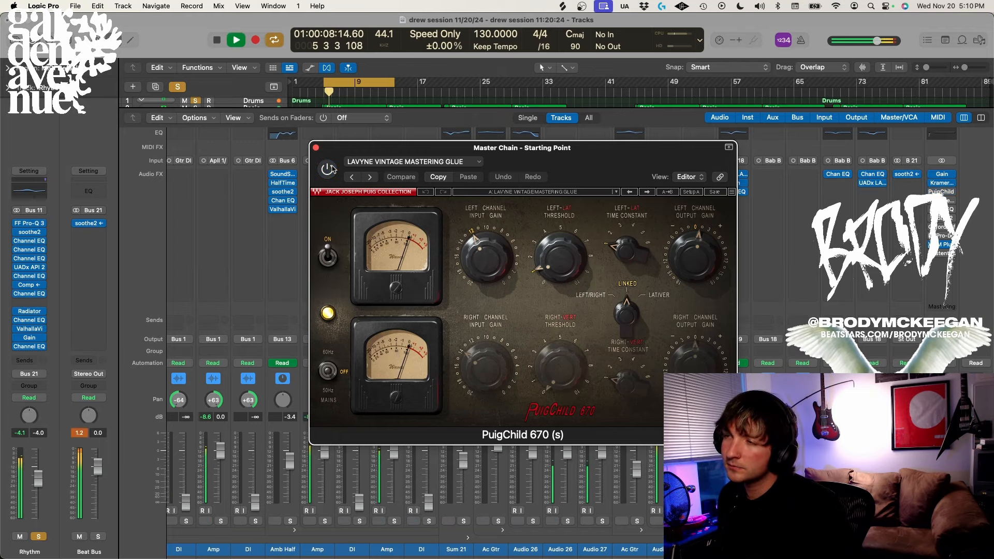
click(331, 169)
key(super+w)
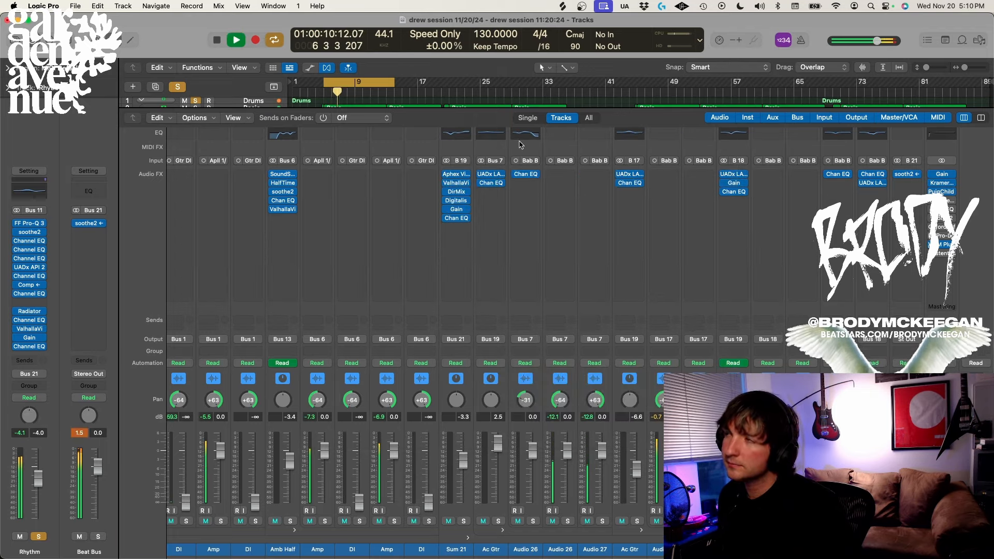
key(space)
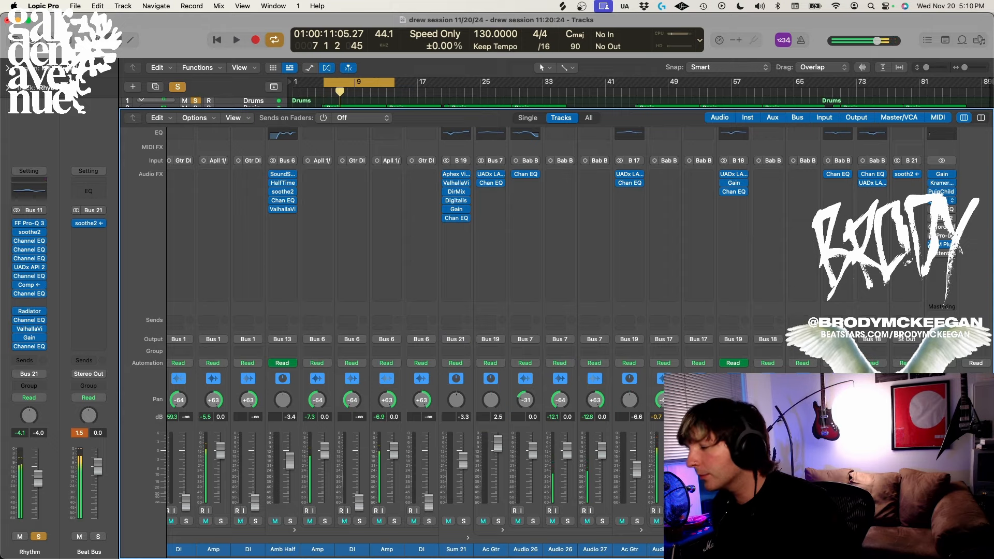
- Open the master channel's iZotope Ozone 7, dismiss its preset manager, and review the Equalizer, Dynamic EQ, Imager, vintage tape and vintage limiter modules
click(940, 201)
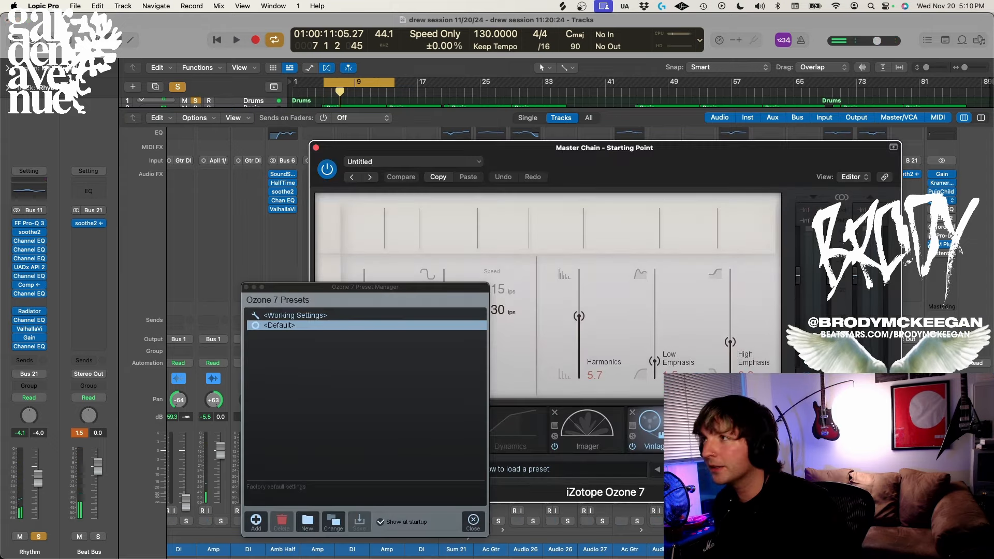
click(246, 287)
click(364, 441)
click(453, 434)
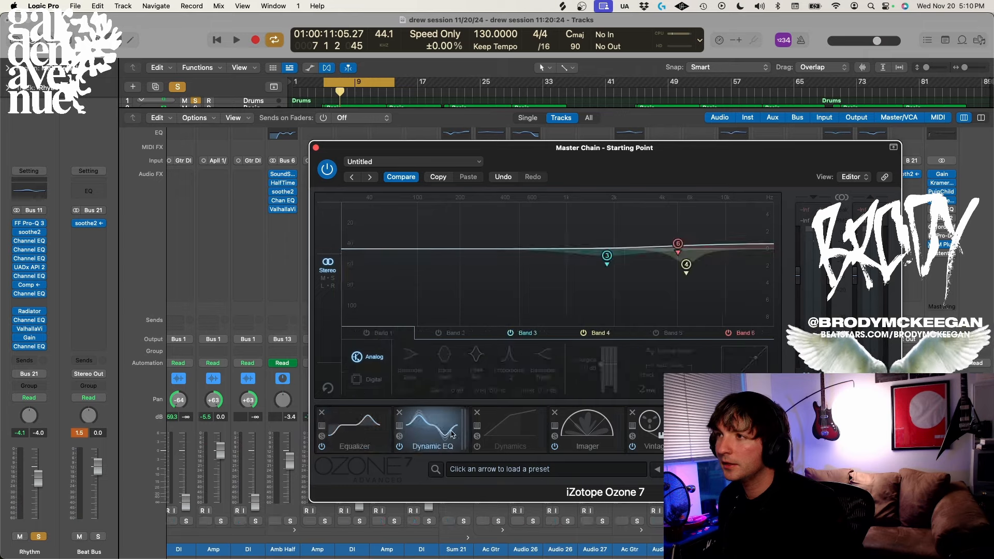
click(588, 420)
click(642, 427)
click(740, 427)
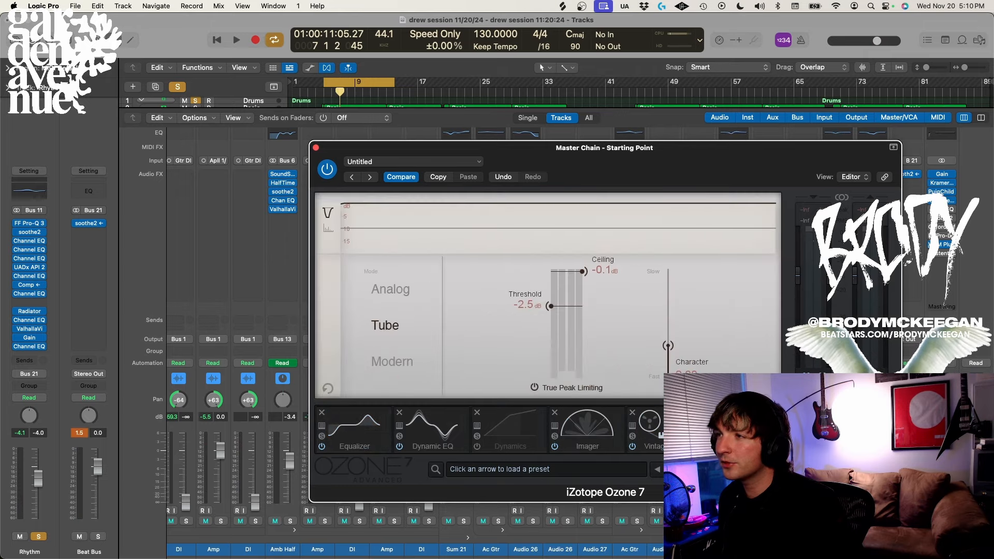
- Play the soloed stacks while watching Ozone 7's Tube-mode limiter, stop playback, and close the plug-in window
key(space)
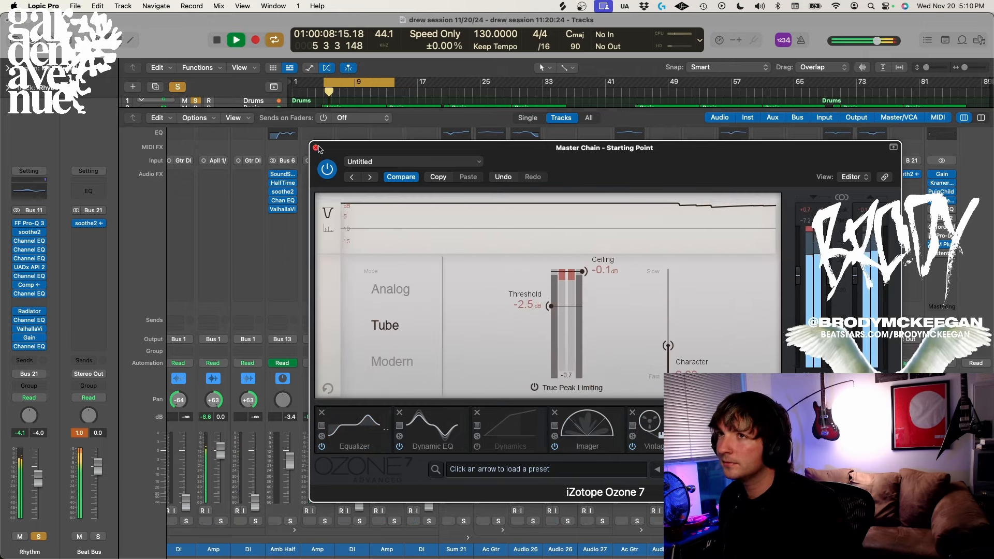
key(Return)
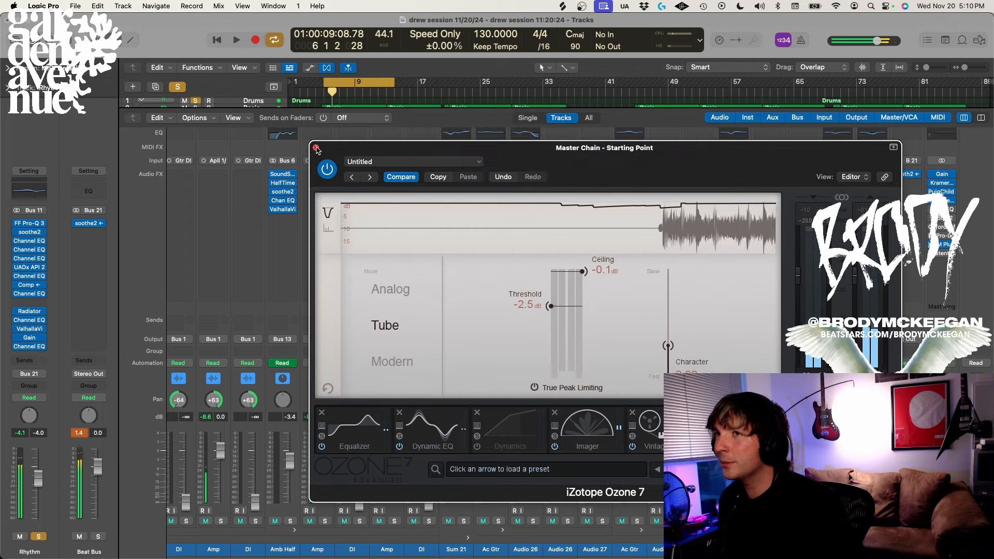
click(317, 148)
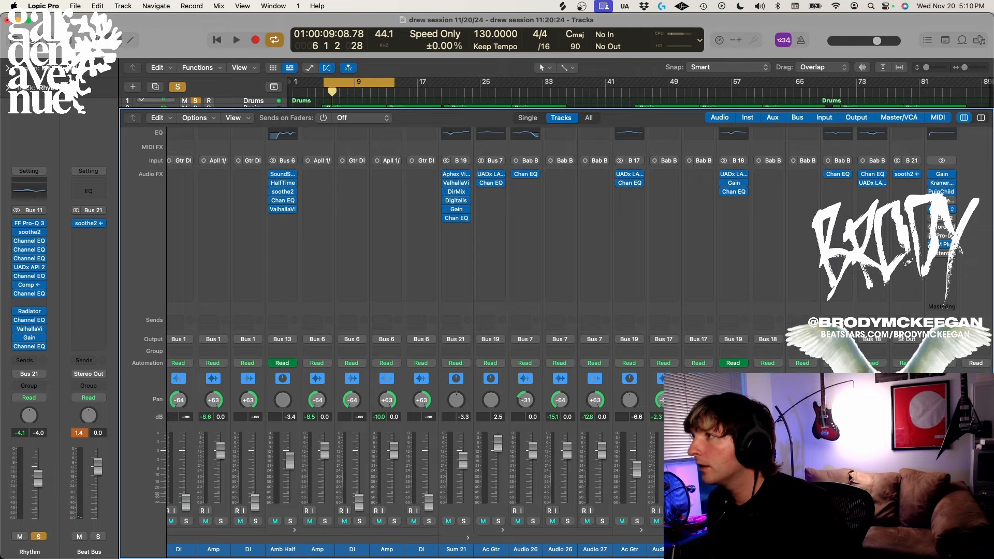
- Open the Channel EQ after Ozone 7 on the master channel, view it during brief playback, and close its window
click(941, 209)
key(space)
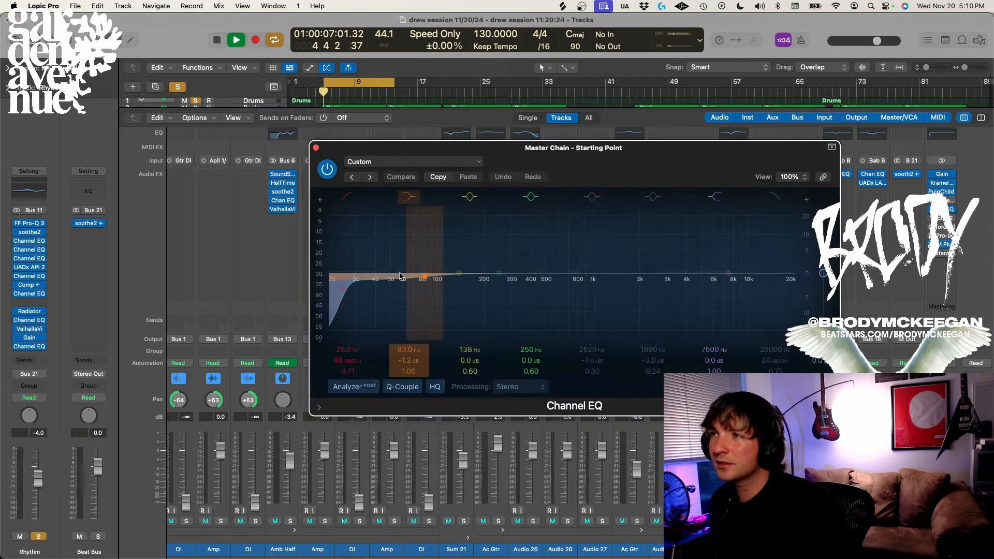
key(space)
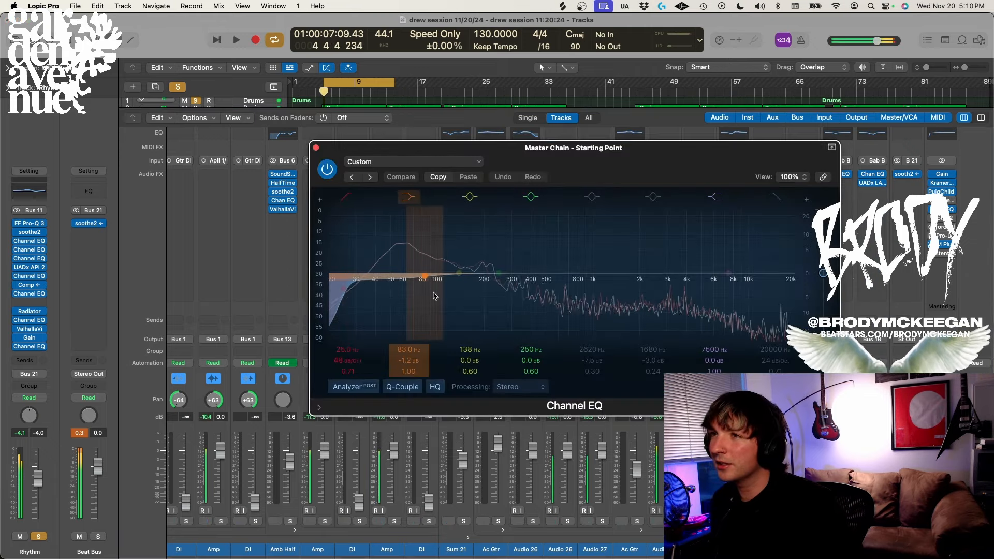
click(315, 148)
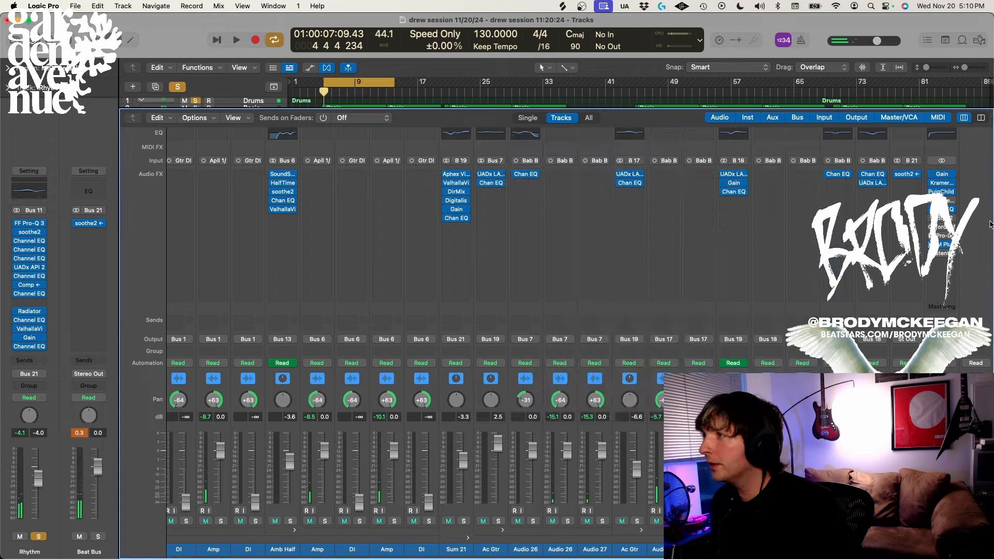
- Open the master channel's soothe2, watch its resonance reduction during playback, and close its window
click(930, 220)
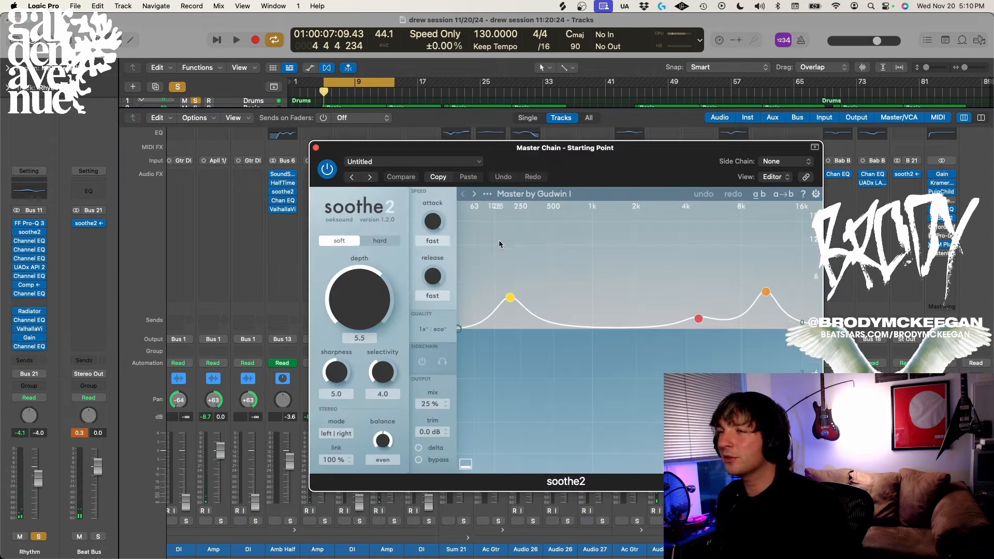
key(space)
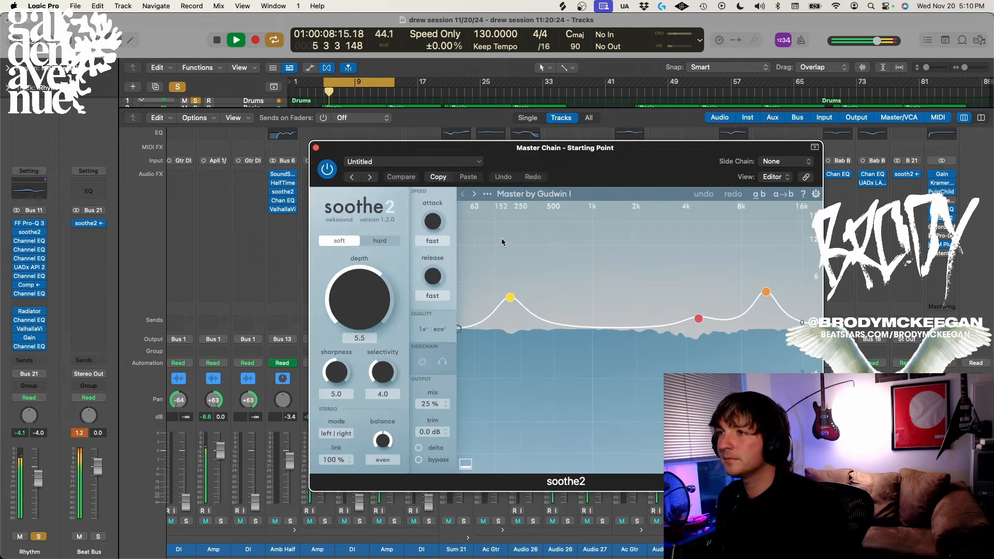
key(space)
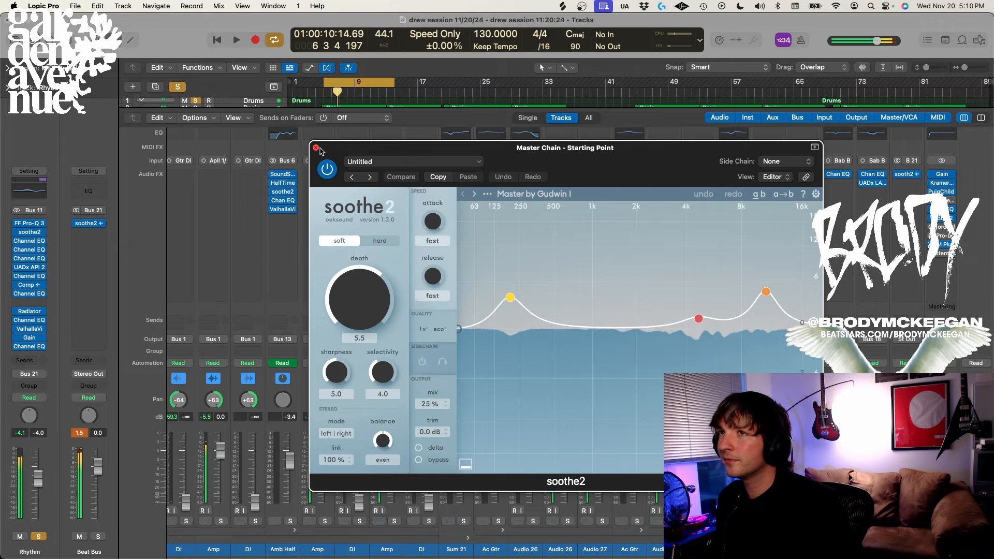
click(316, 147)
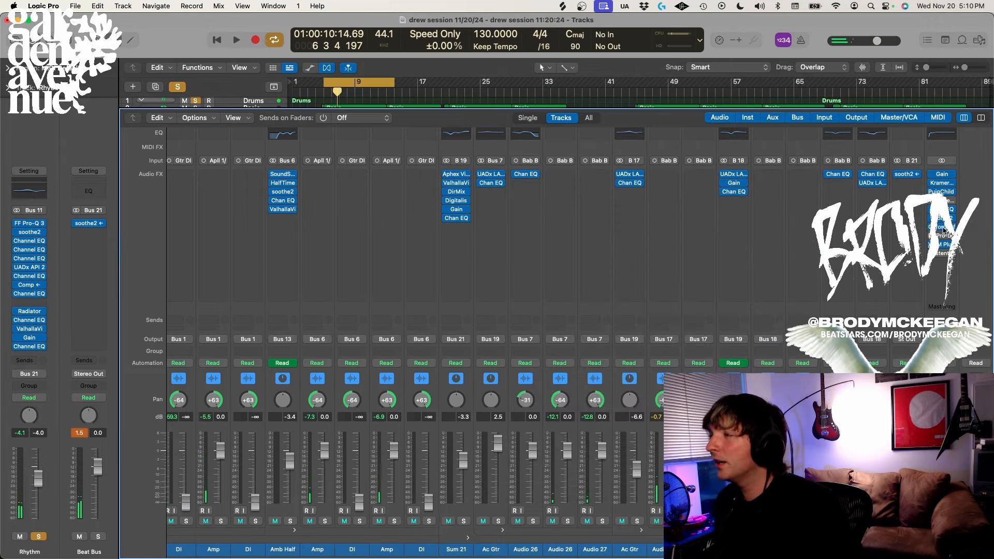
- Open the master channel's Oxford Inflator, listen with it bypassed during playback, and close its window
click(943, 231)
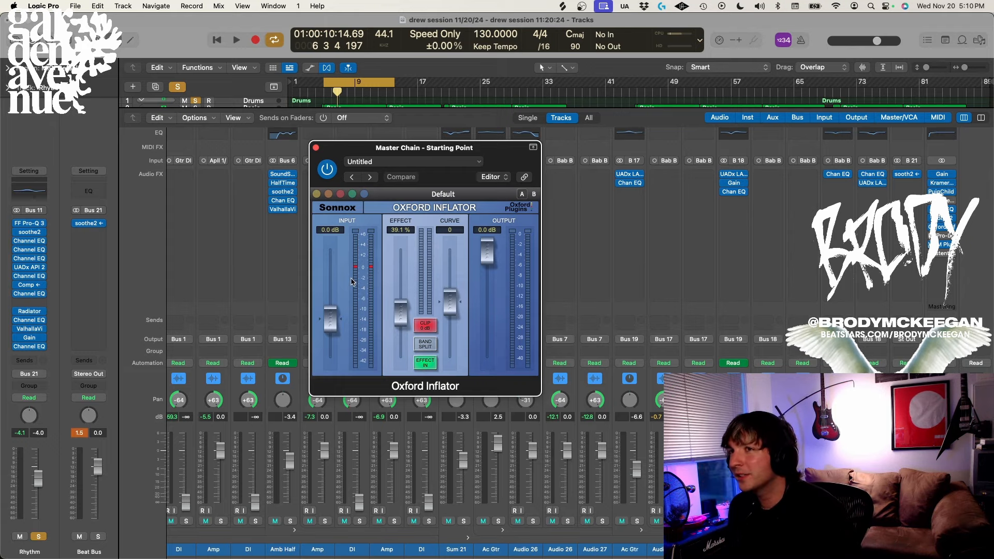
key(space)
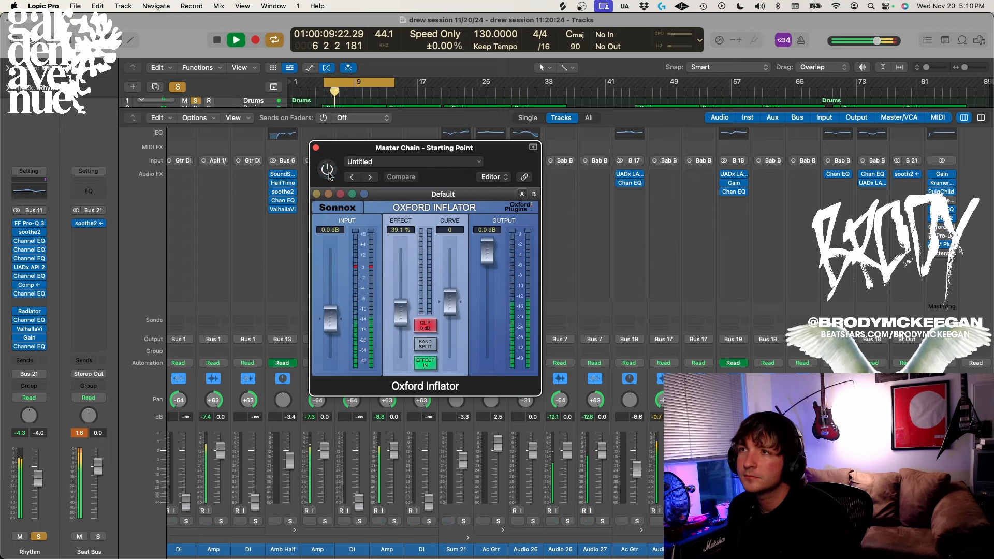
click(316, 148)
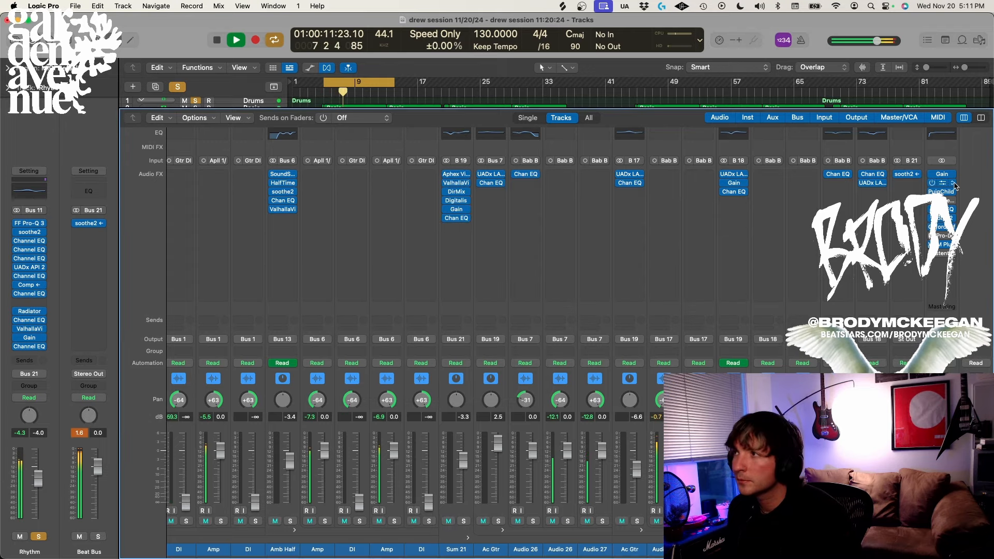
- Open the master channel's FF Pro-L 2, reposition its window, watch the limiting during playback, and close it
click(942, 235)
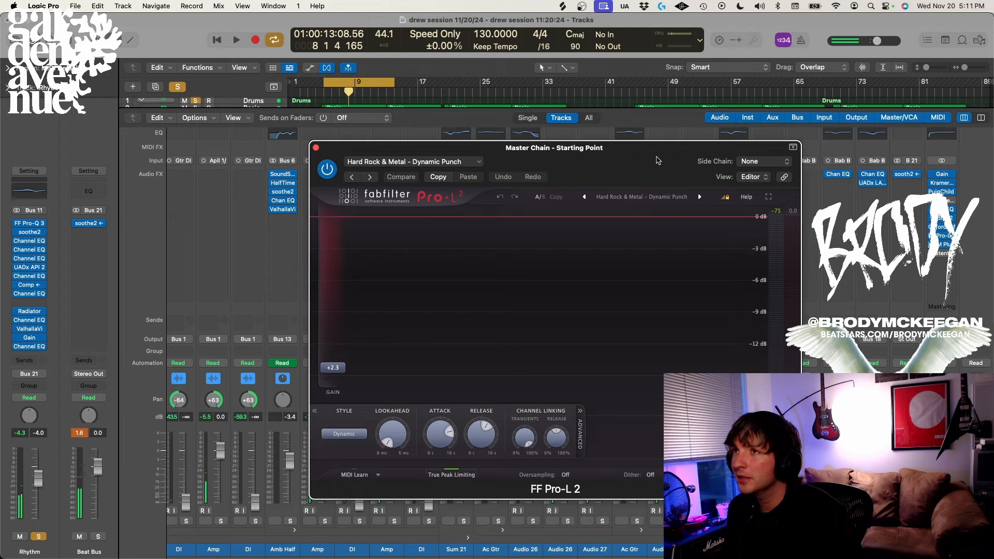
drag(656, 160, 617, 132)
key(space)
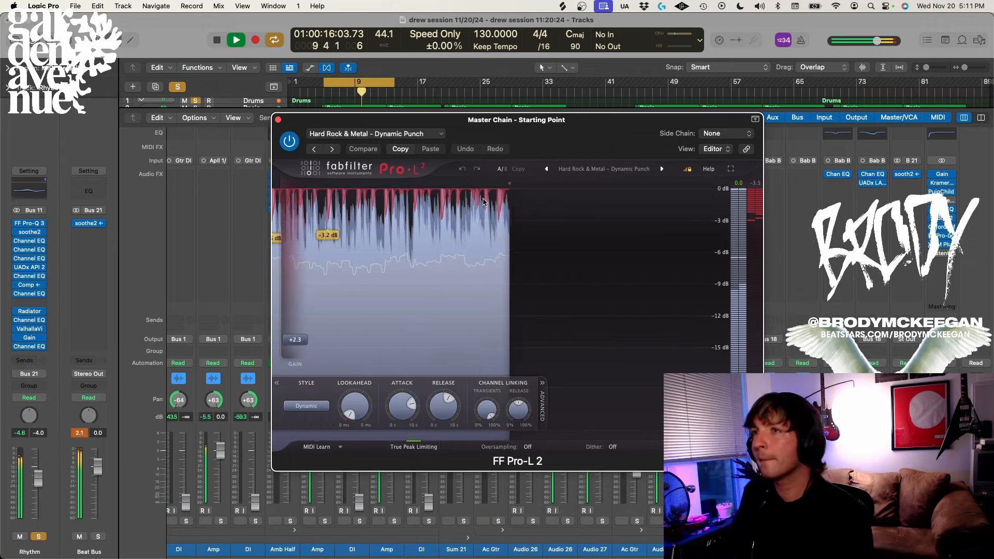
key(super+w)
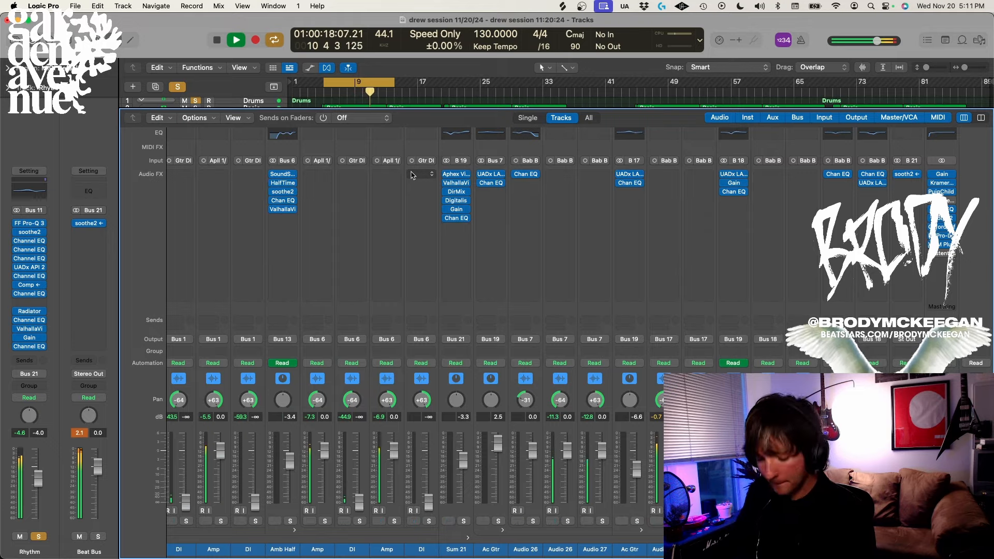
- Hide the mixer to show the full track list, and stop playback with the playhead back at the start
key(x)
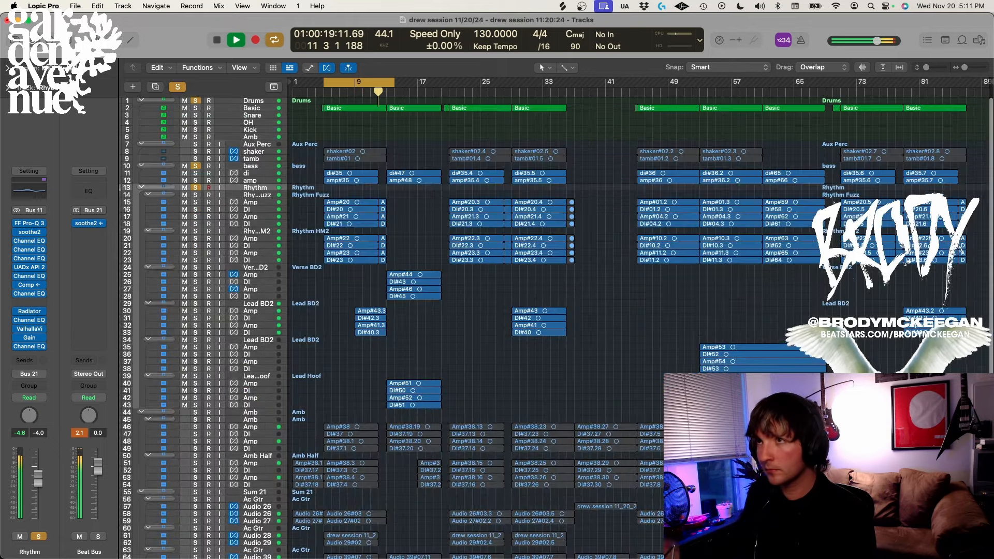
key(x)
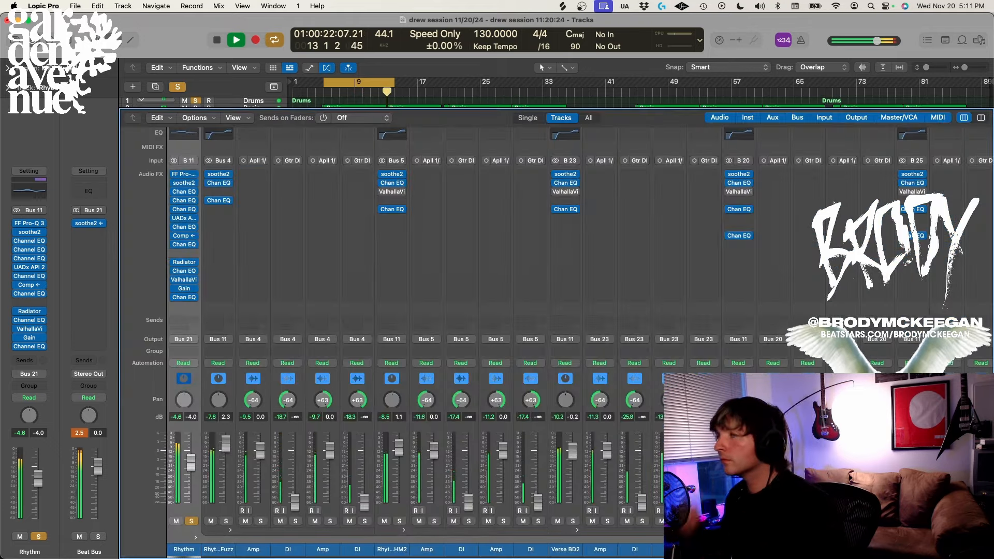
key(space)
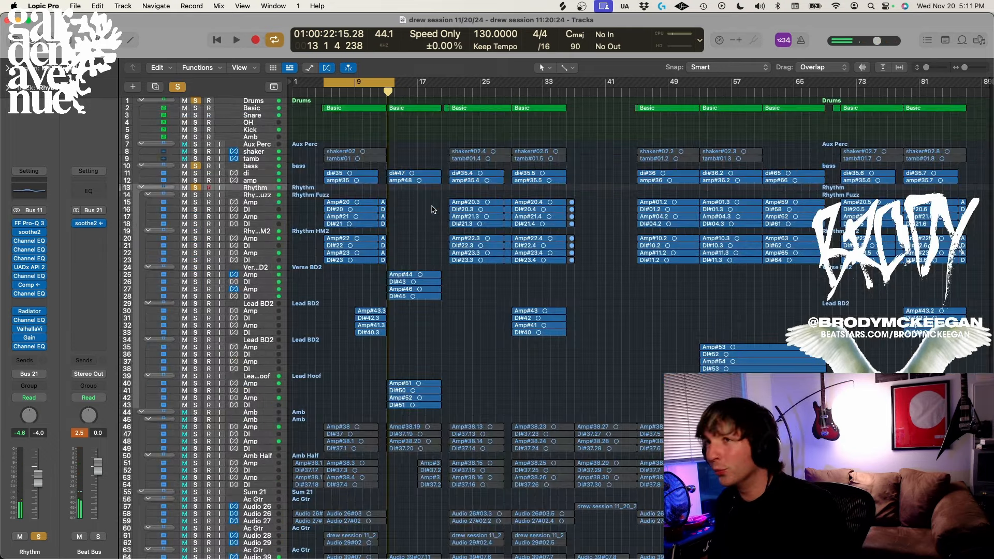
key(Return)
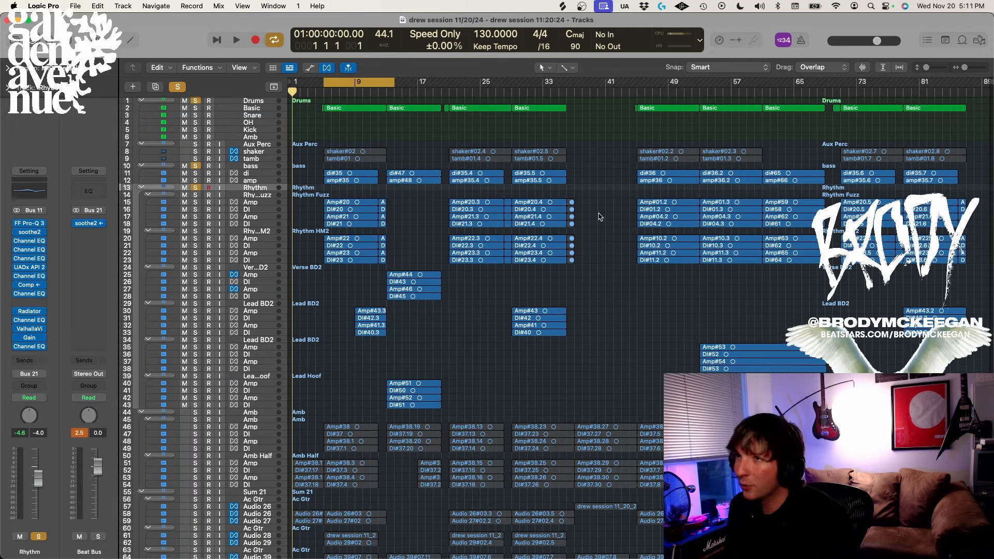
- Play the soloed Drums, bass and Rhythm stacks from bar 5 and turn off cycle mode
scroll(475, 134, up, 10)
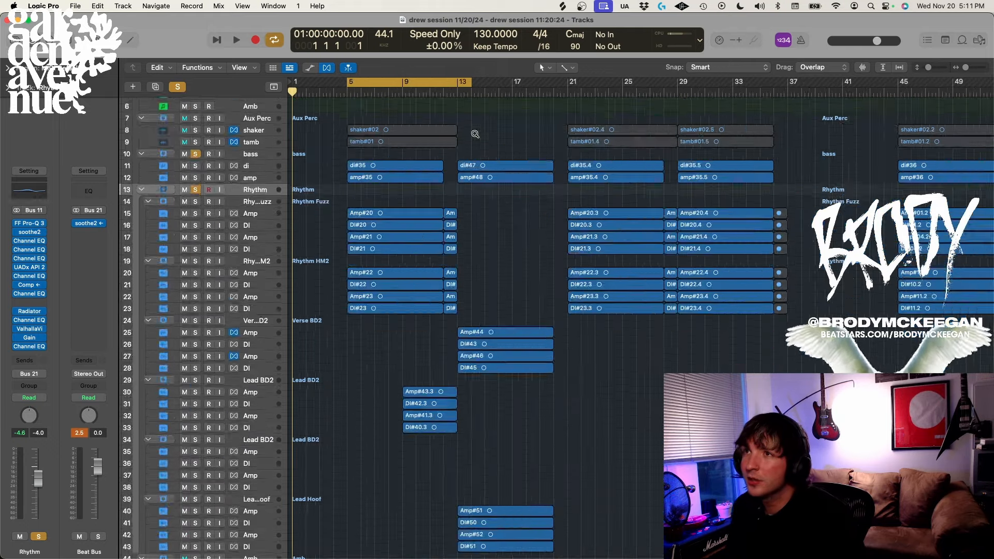
scroll(475, 133, up, 5)
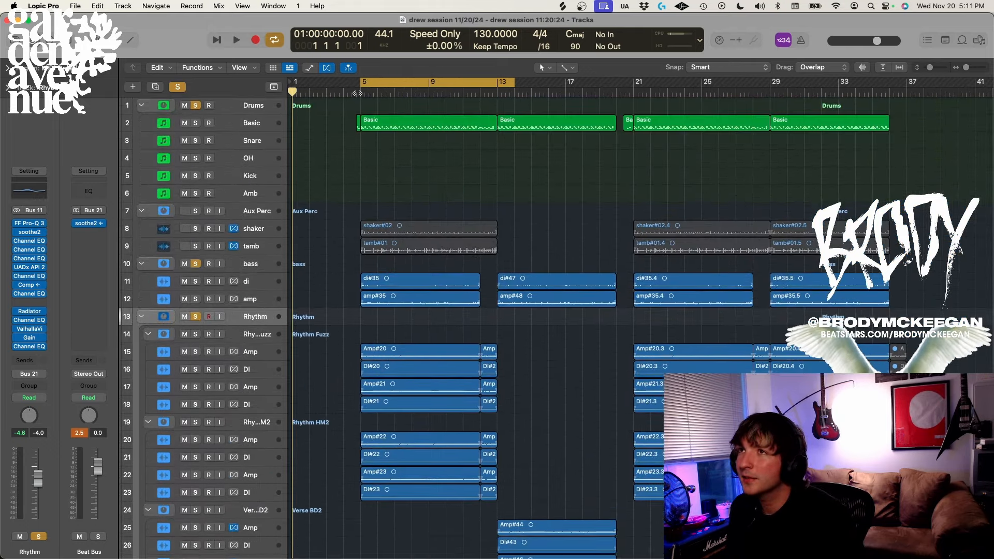
click(357, 93)
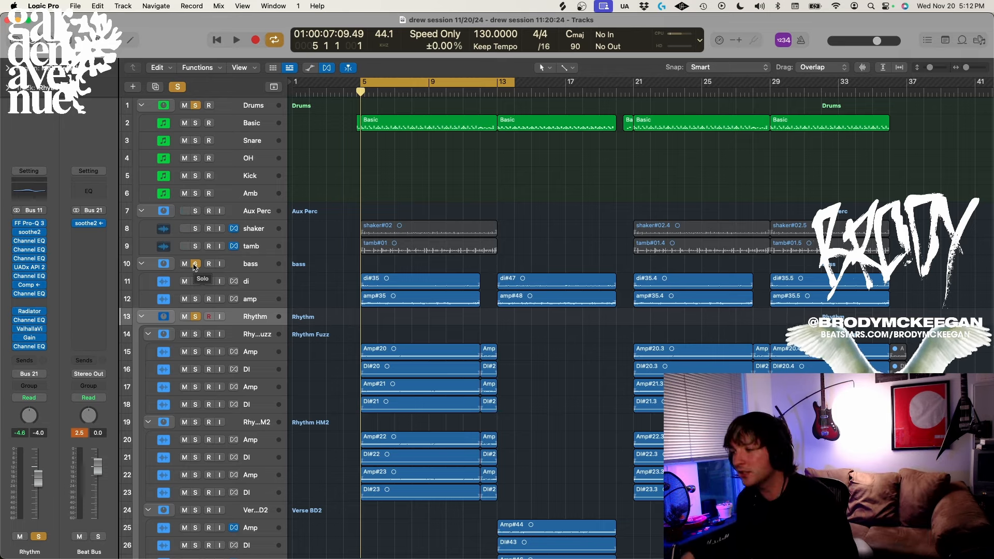
key(space)
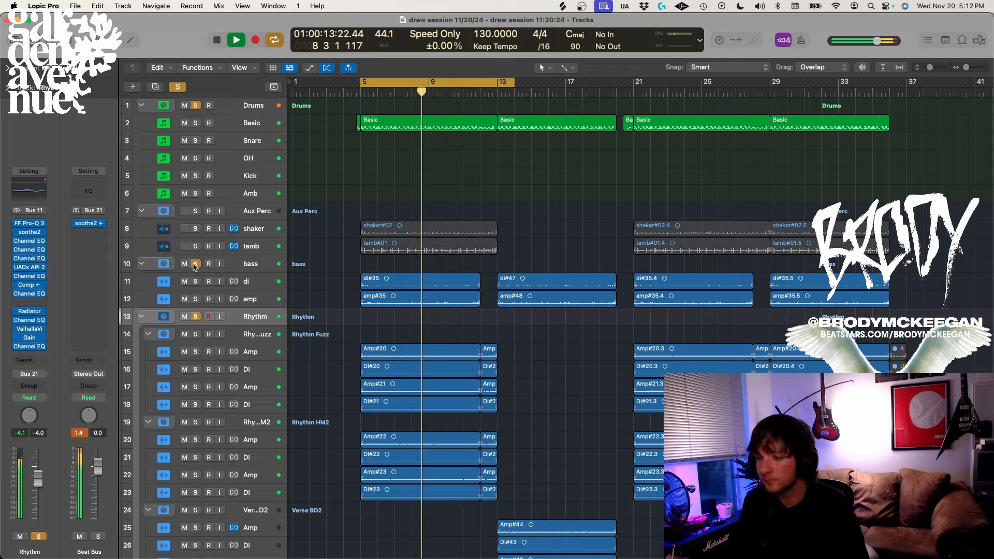
key(c)
key(space)
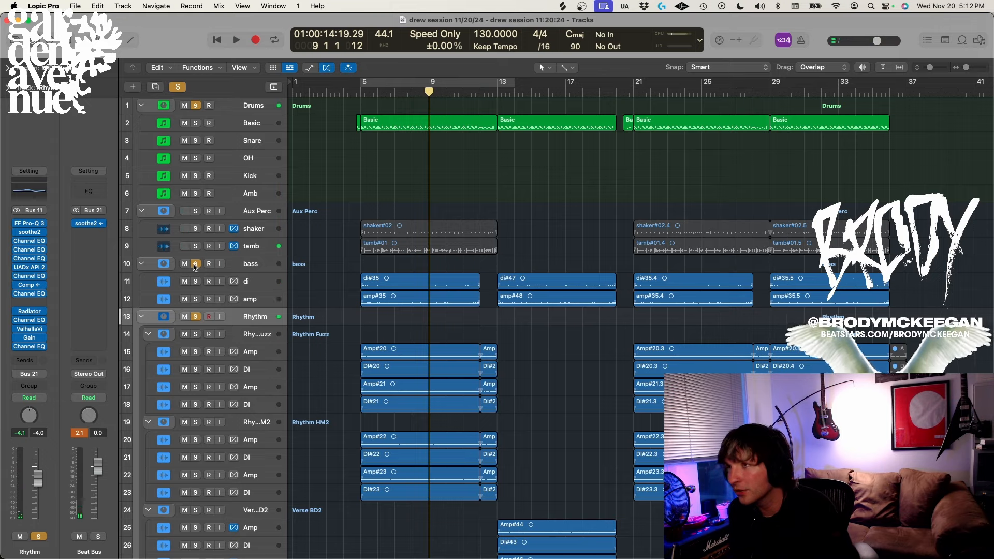
- Play the soloed stacks from about bar 59 up to the end of that section near bar 69
ctrl+alt+click(610, 386)
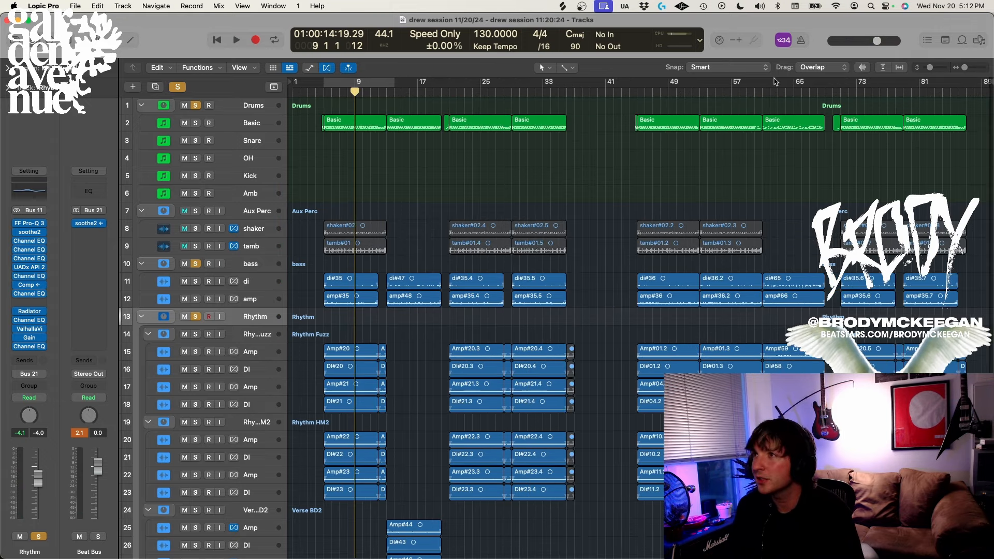
click(750, 93)
key(space)
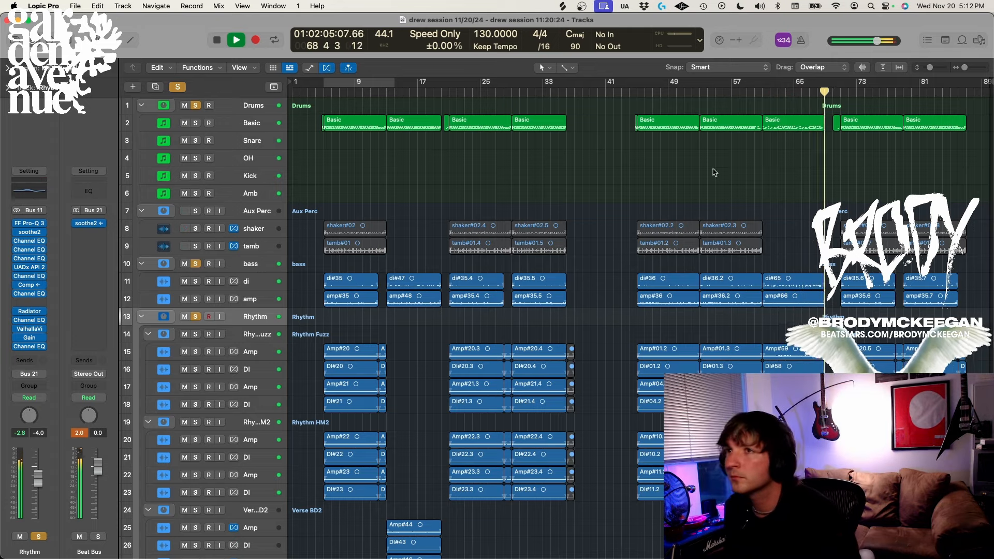
key(space)
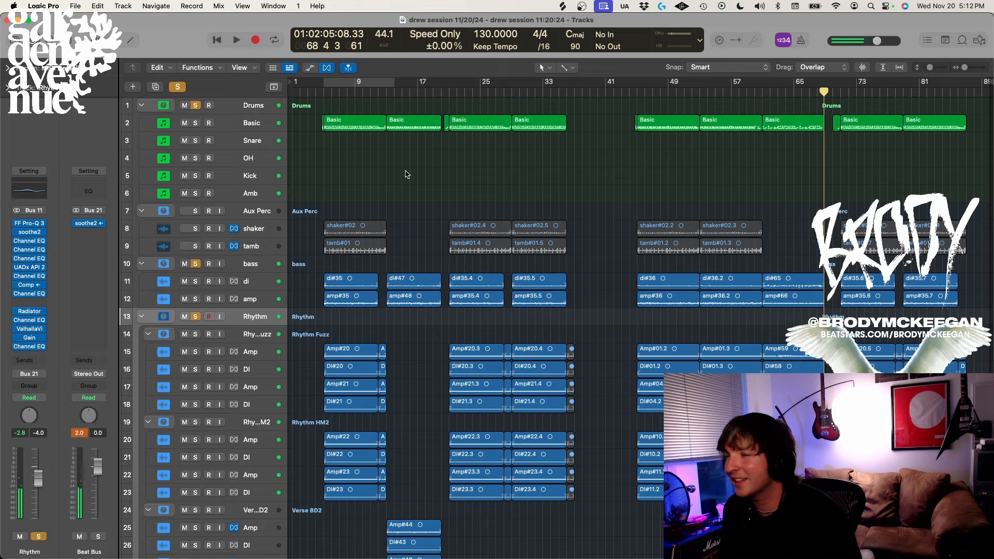
- Clear all track solos with the playhead returned to the start, and save the project
key(Return)
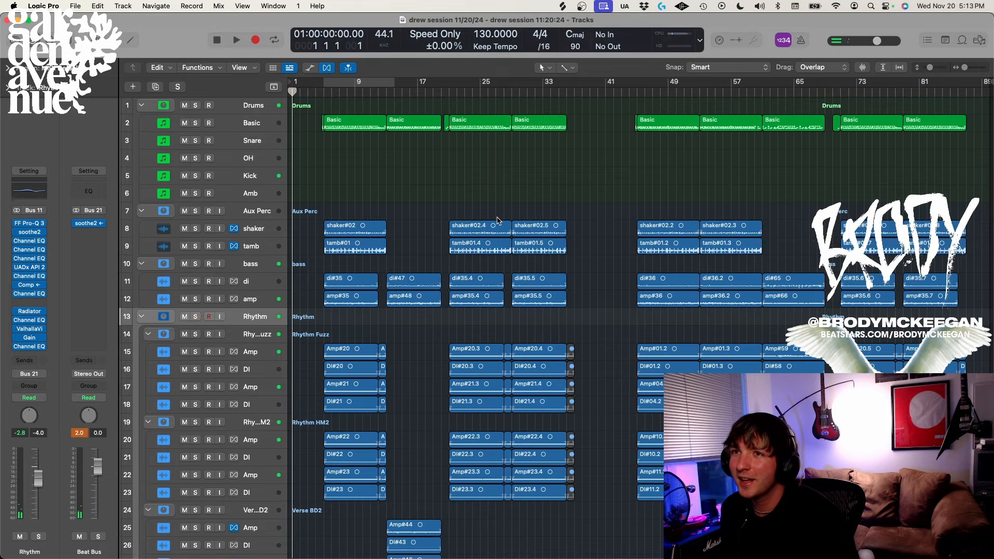
click(495, 176)
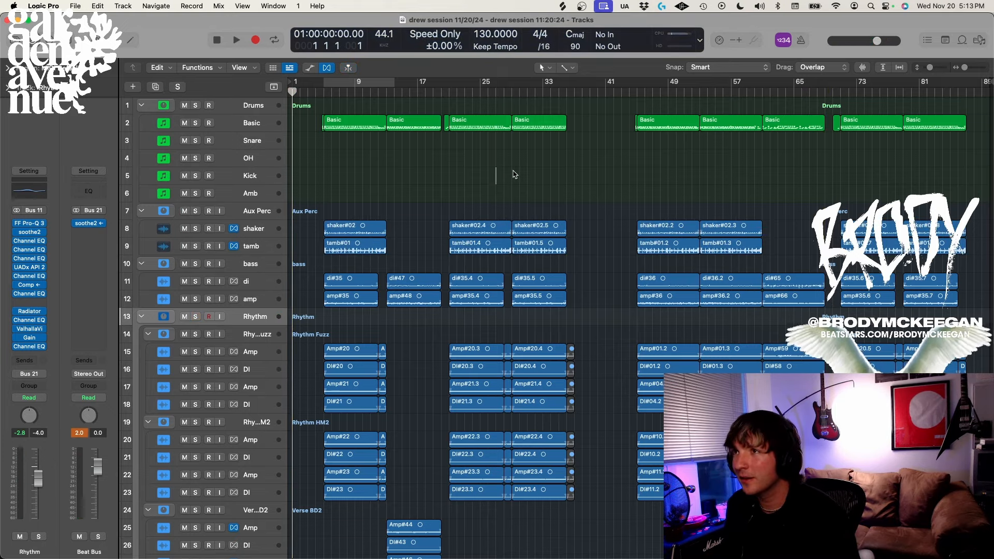
key(super+s)
- Solo the Amb and Sum 21 stacks with all their tracks and play them from the start to about bar 8
scroll(573, 191, down, 1)
scroll(573, 311, down, 5)
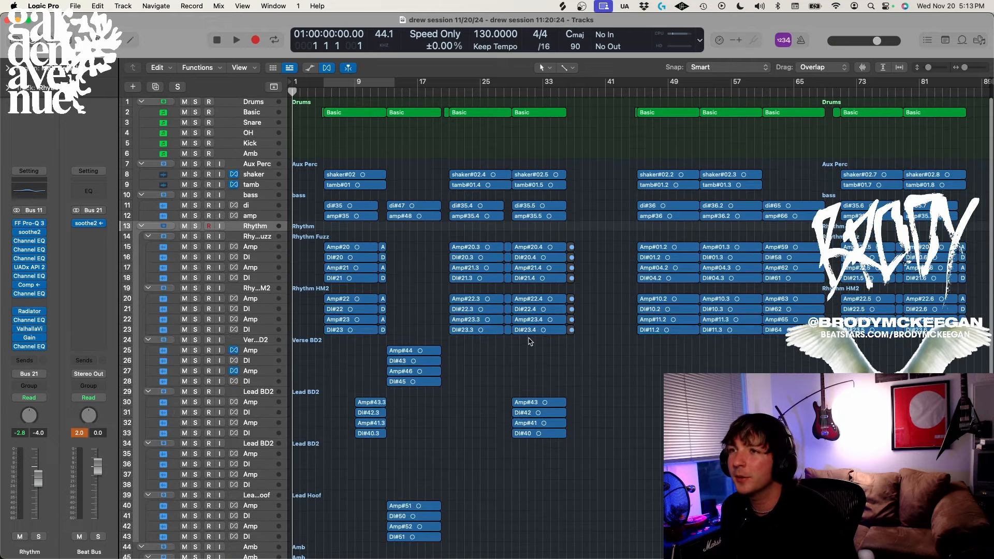
scroll(530, 342, down, 5)
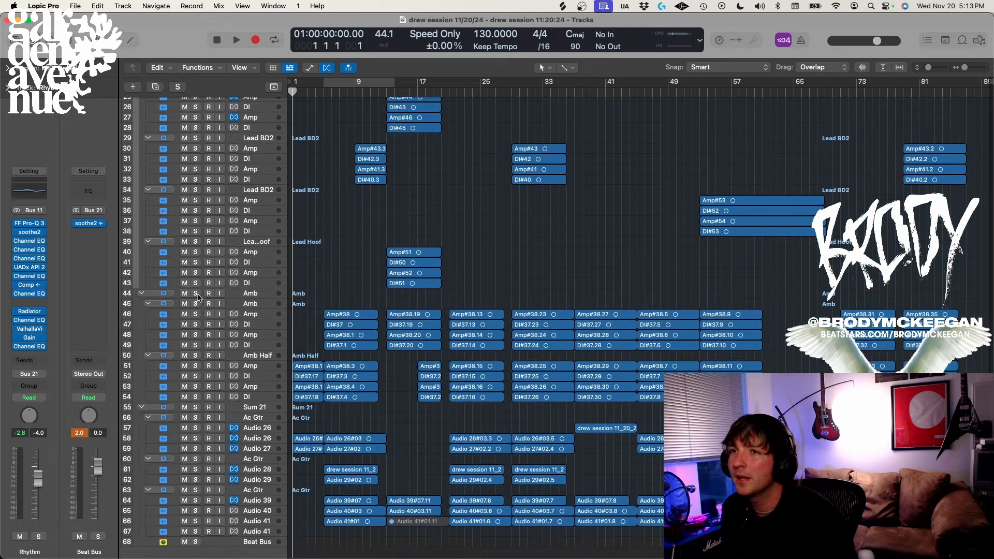
drag(196, 293, 232, 536)
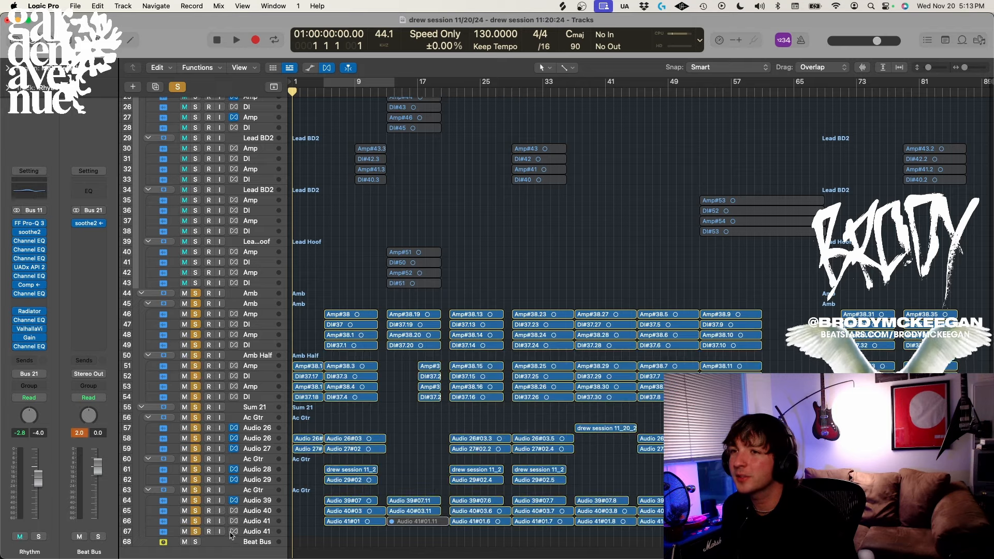
key(space)
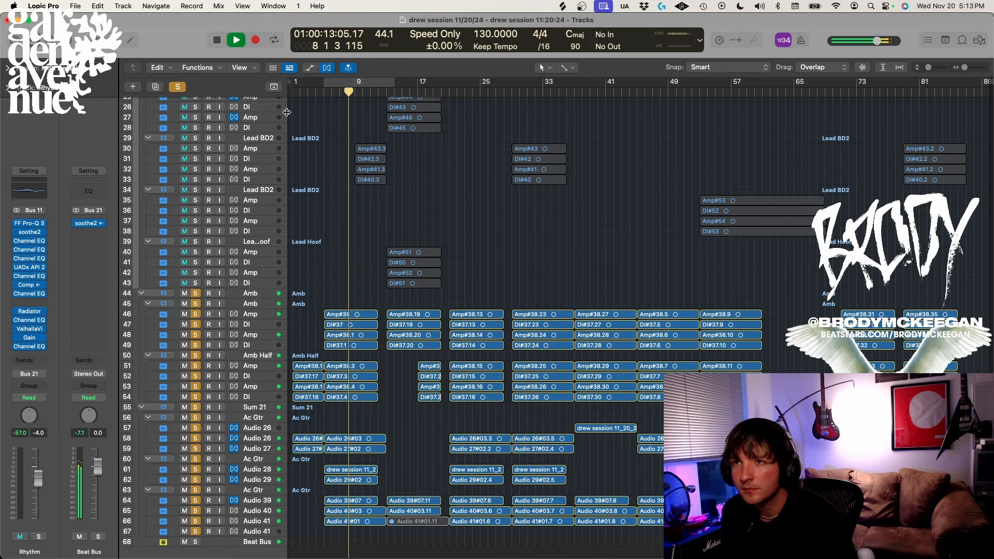
key(space)
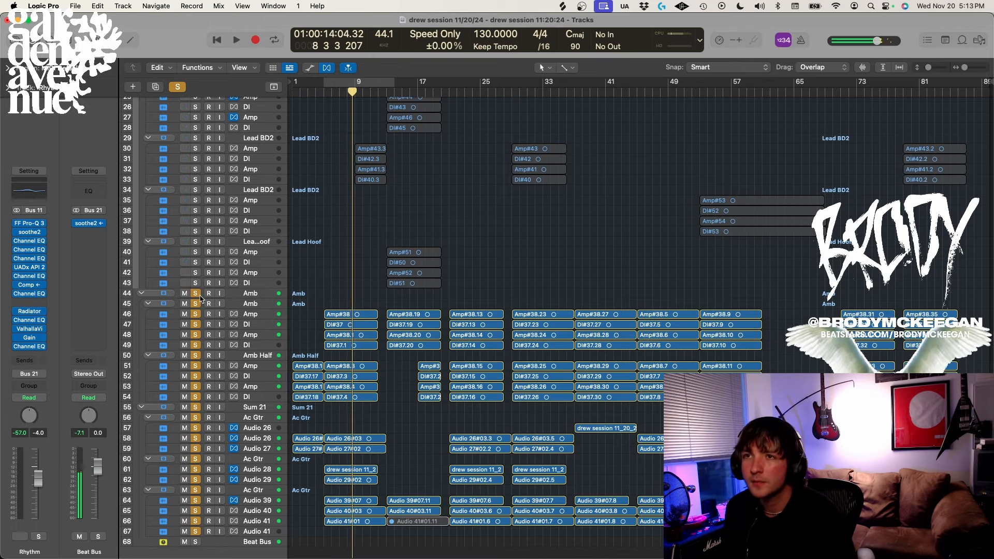
- Clear the solos on the Amb and Sum 21 stacks, return the playhead to the start and save the project
drag(196, 296, 195, 533)
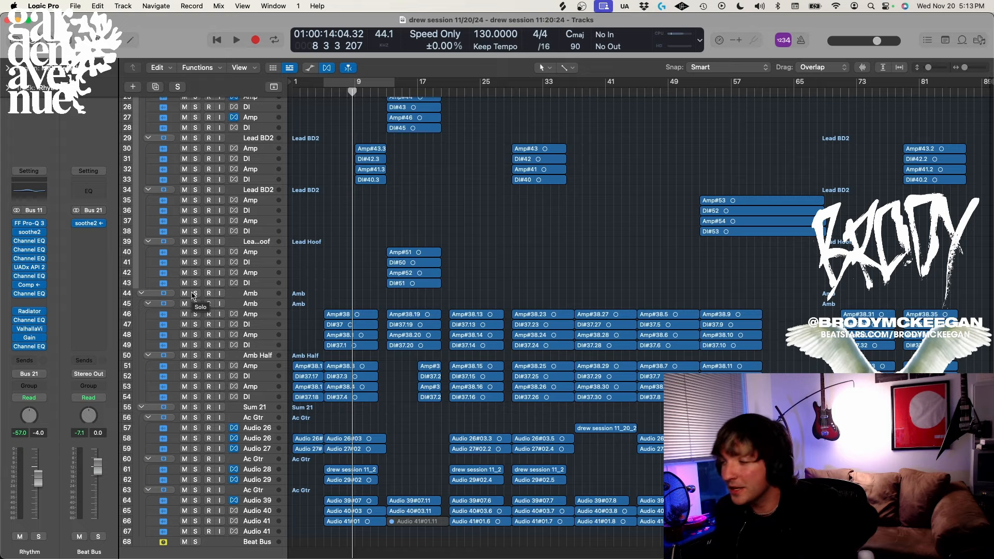
key(Return)
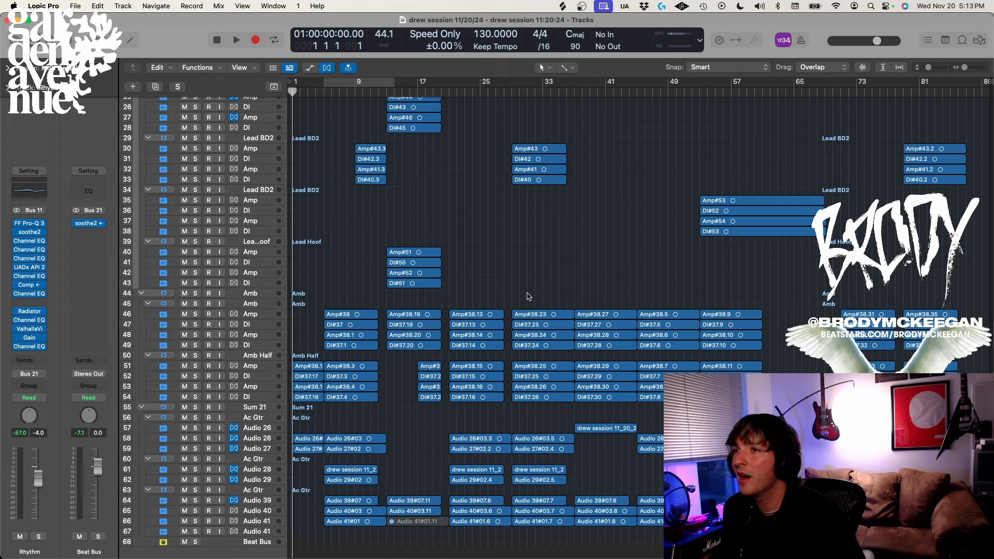
key(super+s)
- Play the inner Amb stack soloed from bar 5, add the Amb Half stack to the solo, and clear both solos during playback
key(super+Down)
key(super+Down)
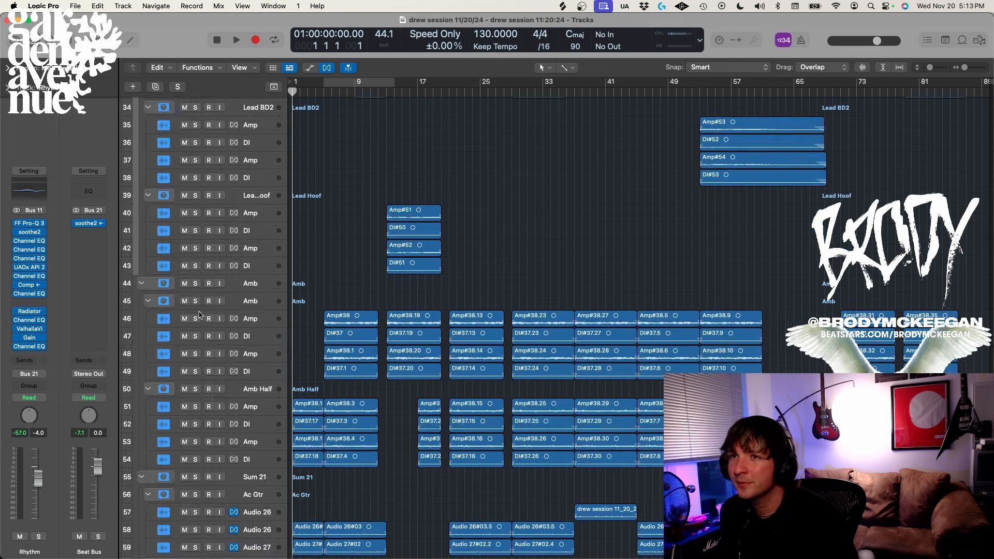
key(s)
key(space)
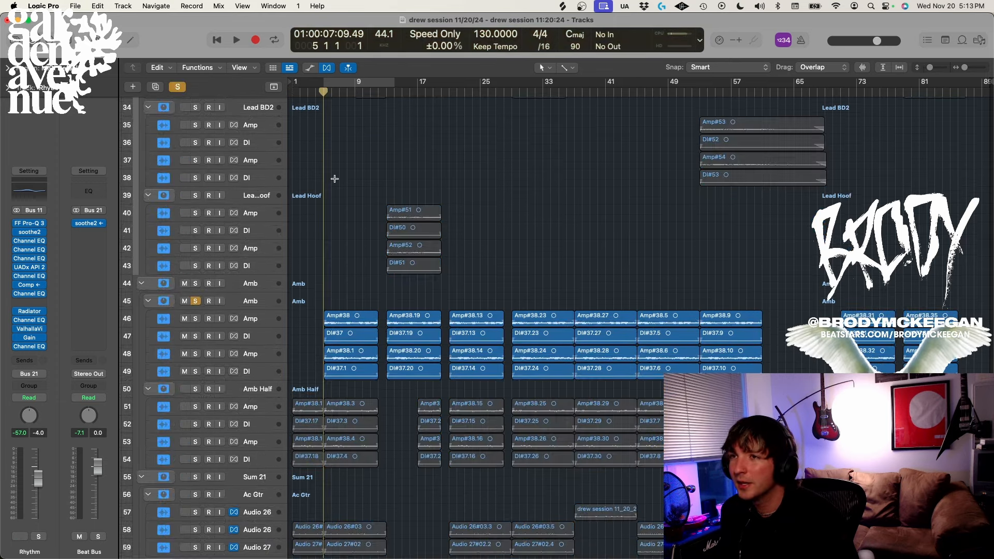
scroll(214, 326, down, 1)
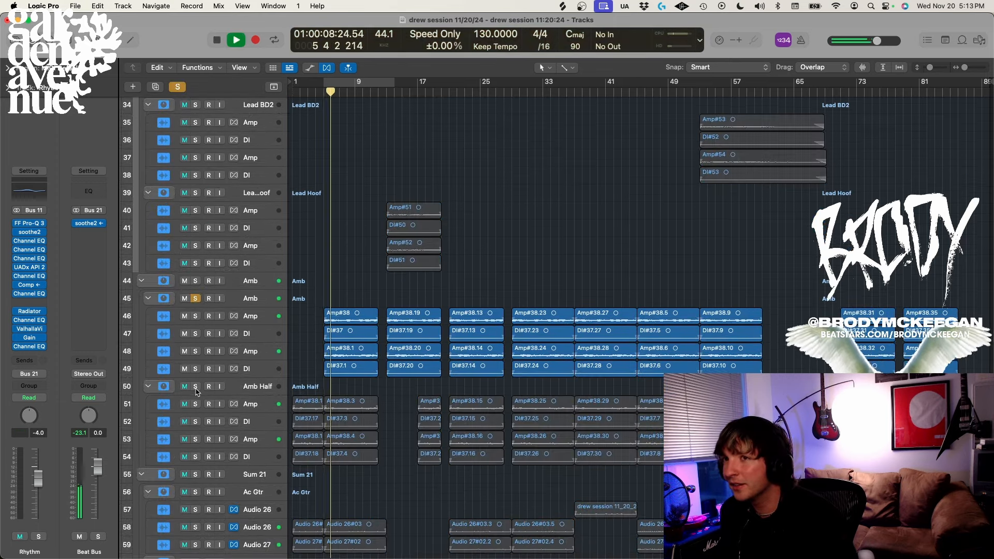
click(196, 387)
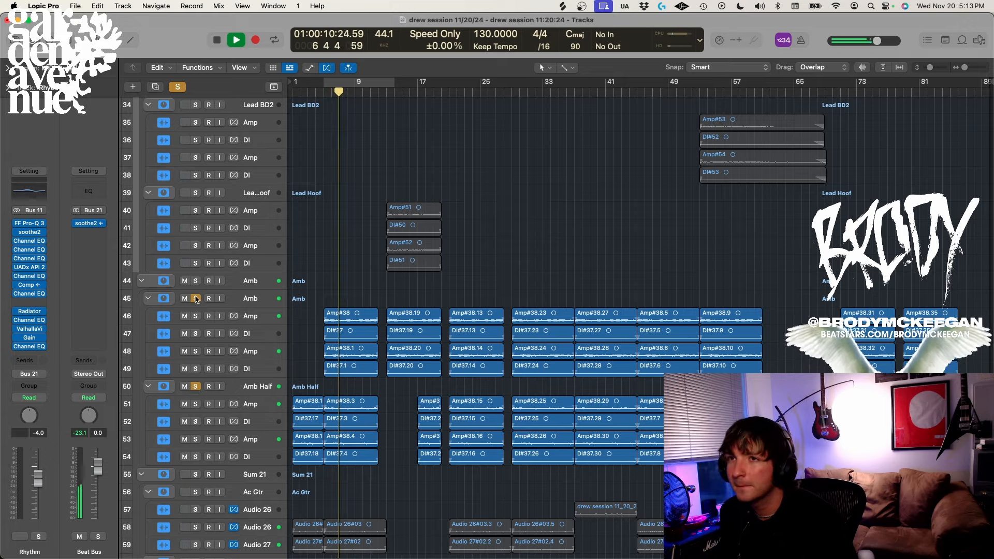
click(196, 387)
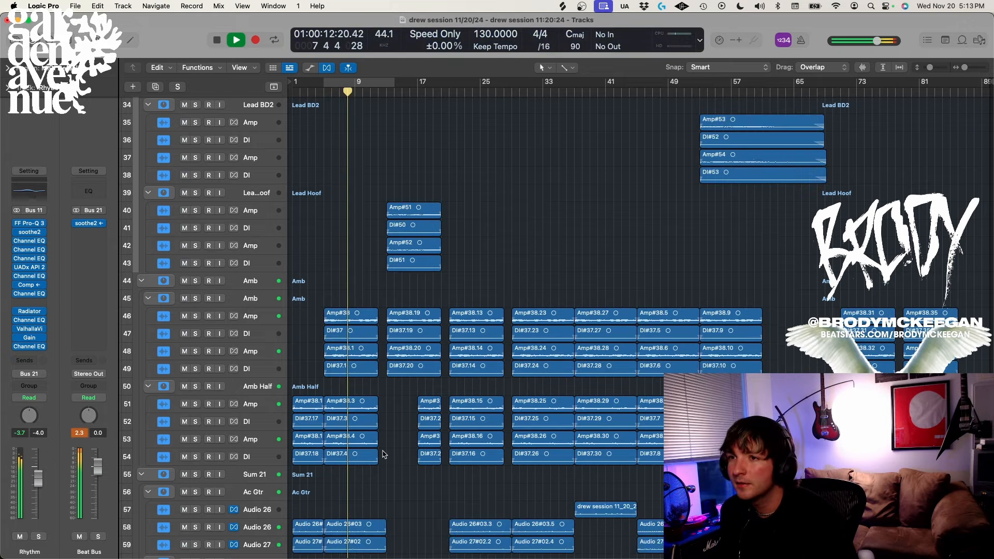
- Audition the first and second Ac Gtr stacks in Sum 21 one at a time in solo, and clear each solo
click(196, 492)
scroll(404, 441, down, 10)
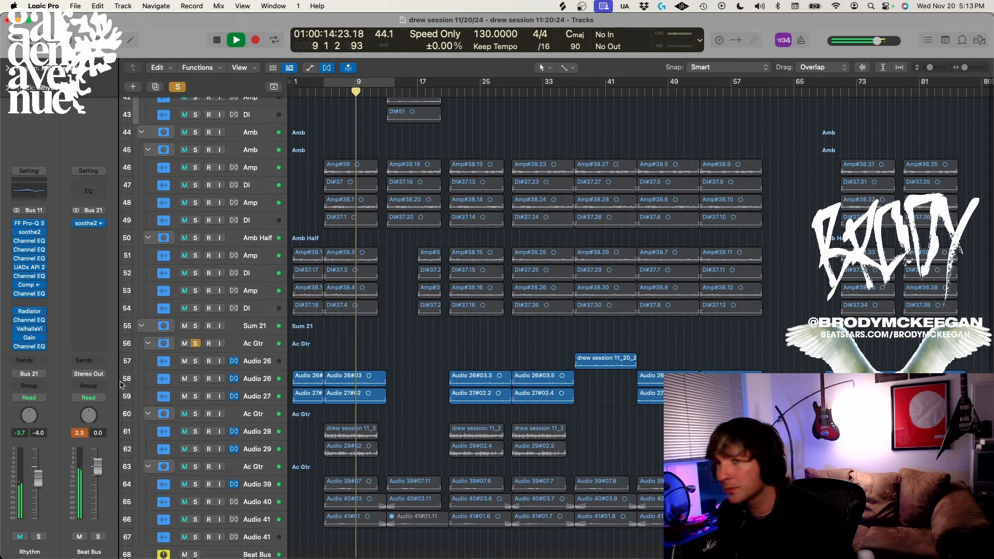
click(196, 344)
click(196, 414)
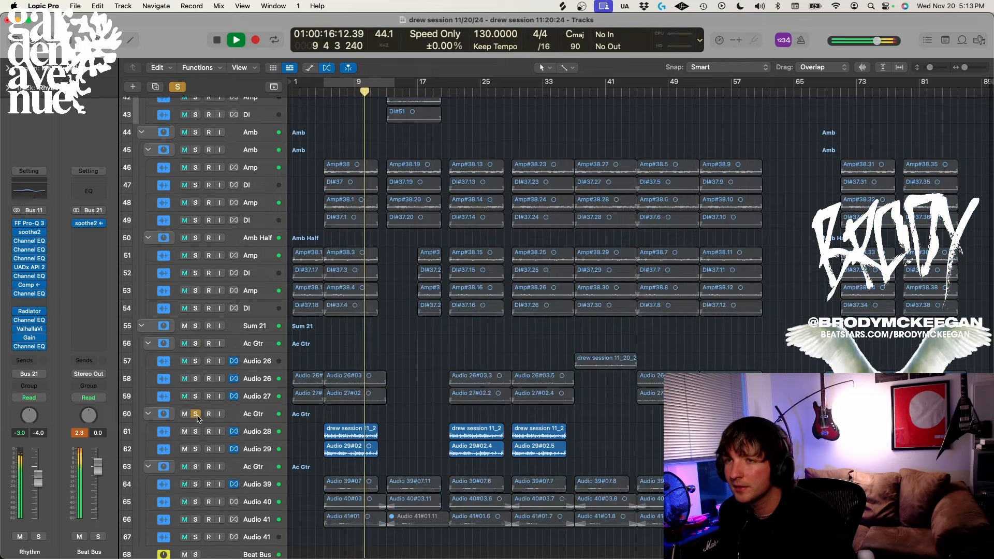
click(196, 414)
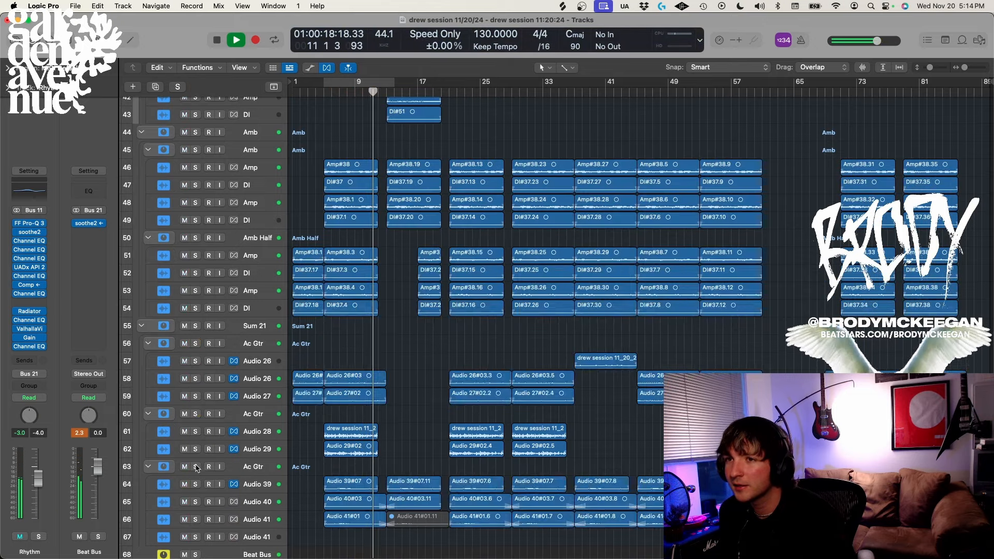
- Audition the third Ac Gtr stack in solo from about bar 5, clear its solo and stop playback at about bar 8
click(195, 466)
click(326, 92)
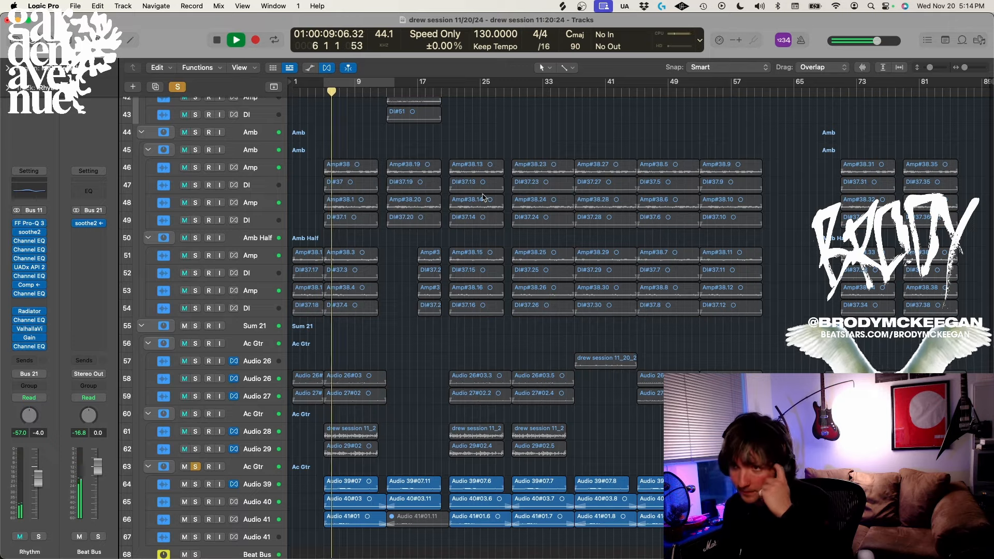
scroll(492, 356, down, 3)
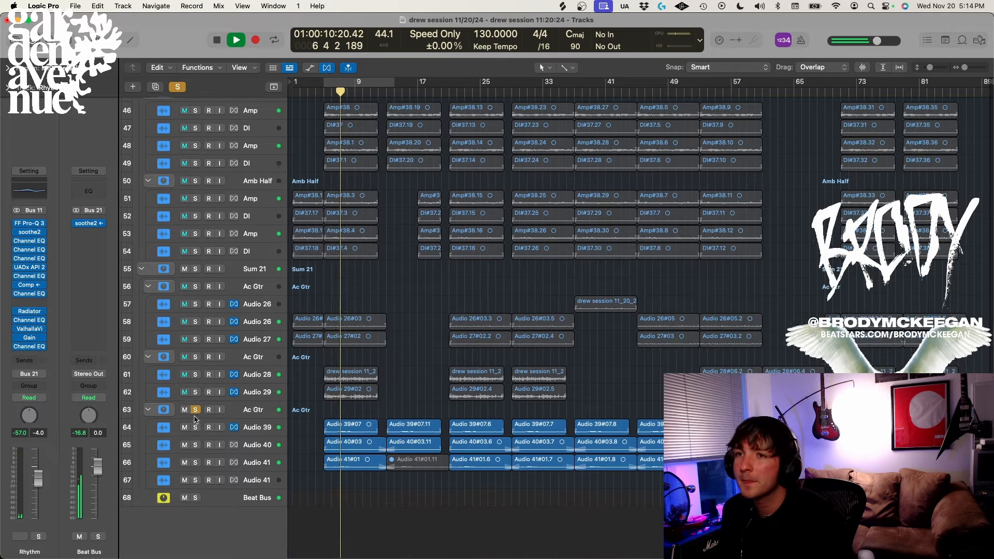
click(196, 413)
scroll(612, 371, down, 3)
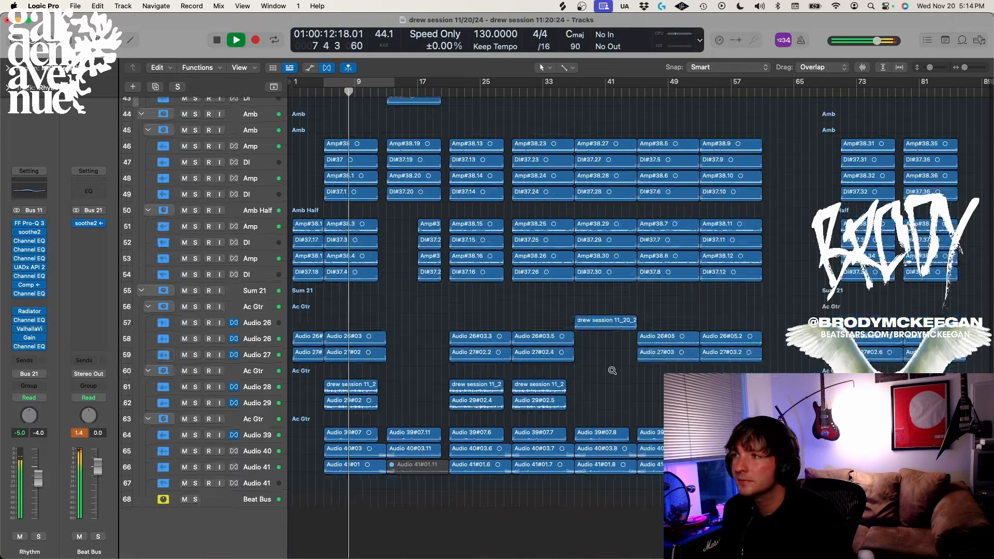
scroll(612, 370, down, 2)
key(space)
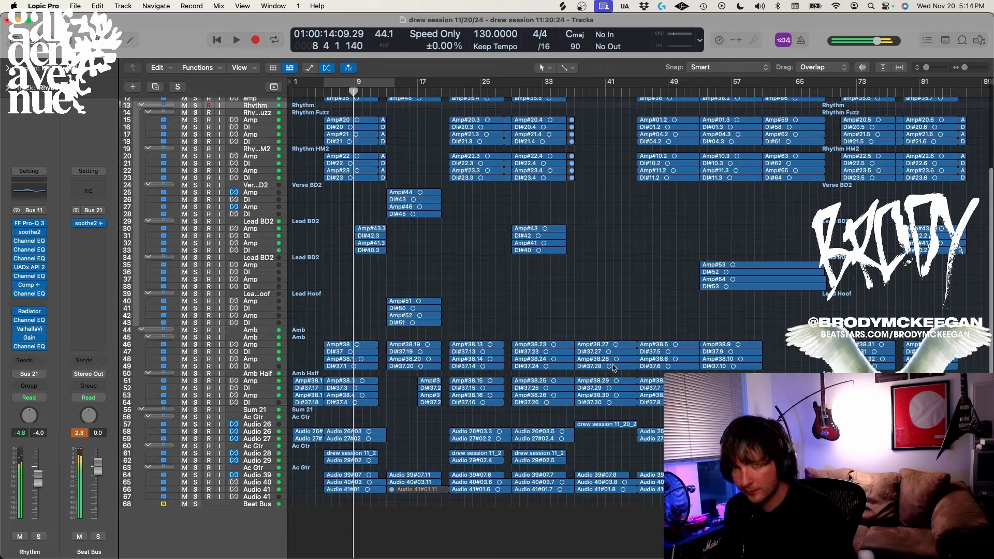